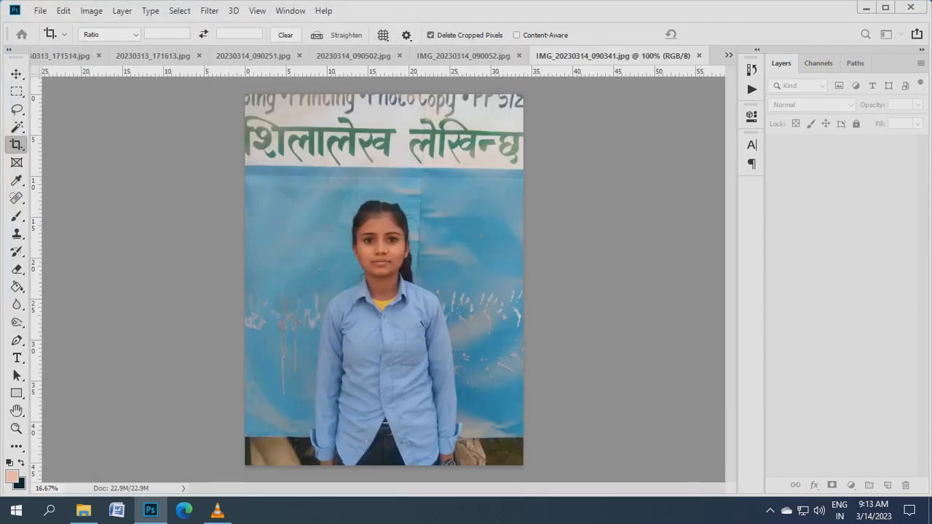
Step: Rotate the whole portrait in IMG_20230314_090341.jpg about 3.61 degrees clockwise with Free Transform
{"action": "scroll", "coordinate": [509, 221], "scroll_direction": "up", "scroll_amount": 9}
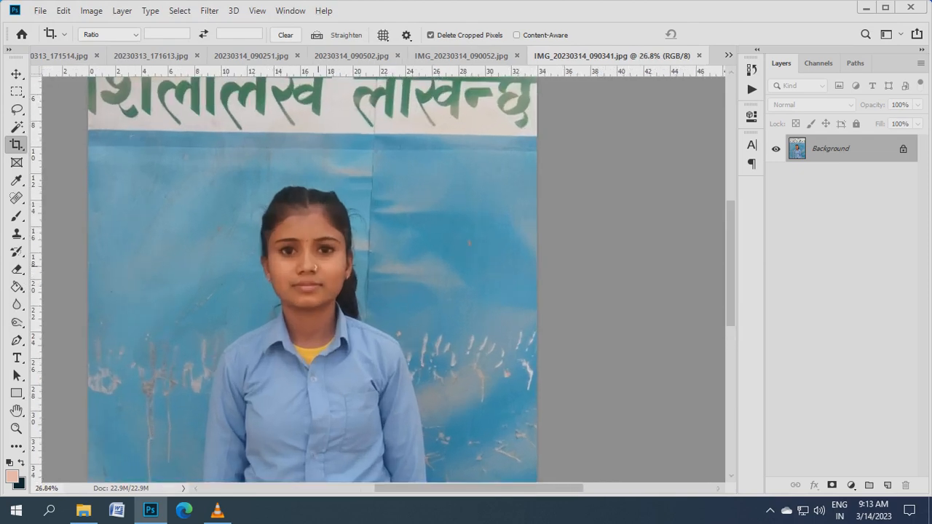
{"action": "scroll", "coordinate": [425, 282], "scroll_direction": "down", "scroll_amount": 1}
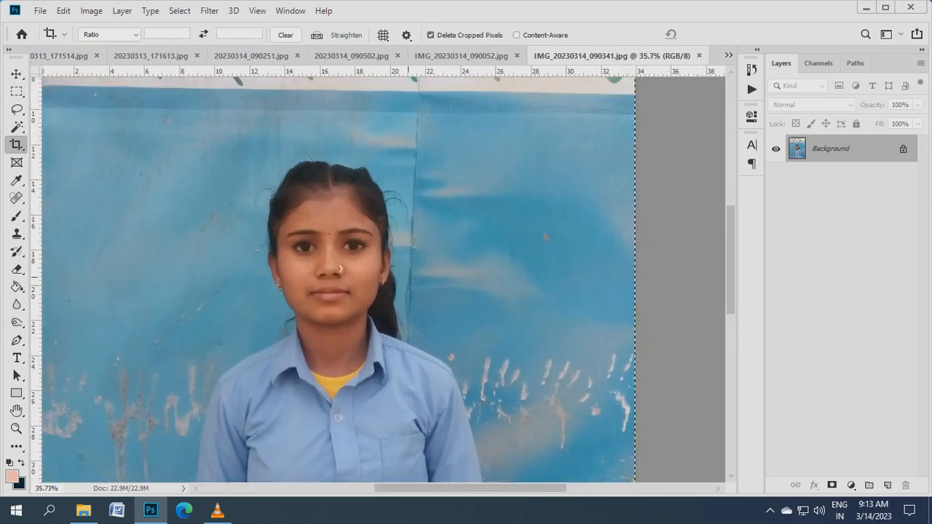
{"action": "key", "text": "ctrl+t"}
{"action": "left_click_drag", "start_coordinate": [653, 235], "coordinate": [650, 281]}
{"action": "scroll", "coordinate": [385, 279], "scroll_direction": "up", "scroll_amount": 2}
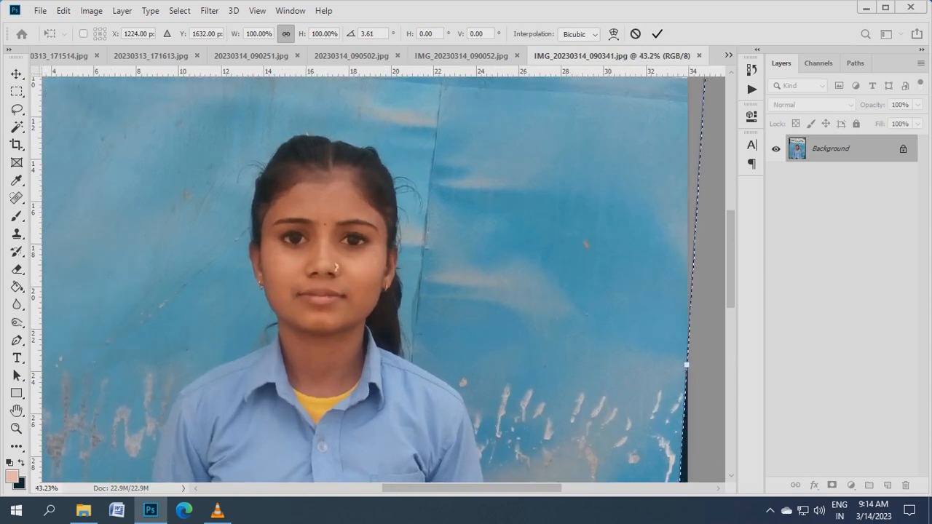
{"action": "left_click", "coordinate": [217, 510]}
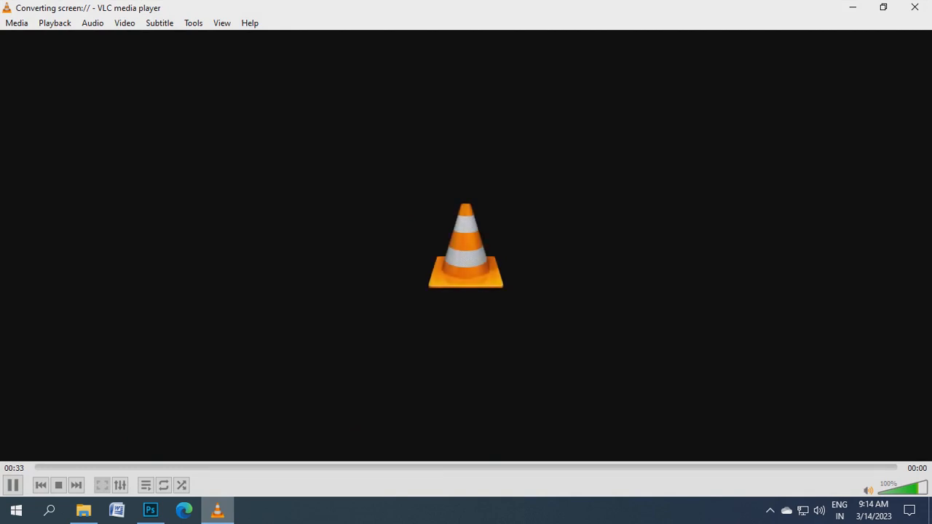
{"action": "left_click", "coordinate": [217, 510]}
Step: Adjust the portrait's rotation to about 2.35 degrees, apply it, and save the JPEG at quality 12
{"action": "left_click_drag", "start_coordinate": [713, 197], "coordinate": [707, 241]}
{"action": "scroll", "coordinate": [461, 255], "scroll_direction": "down", "scroll_amount": 3}
{"action": "scroll", "coordinate": [407, 256], "scroll_direction": "up", "scroll_amount": 2}
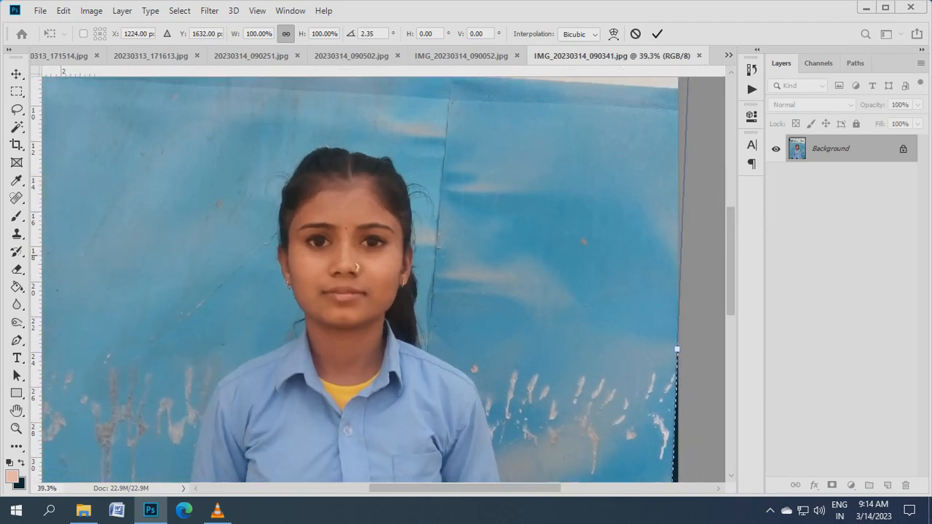
{"action": "key", "text": "alt+space"}
{"action": "key", "text": "Escape"}
{"action": "key", "text": "Return"}
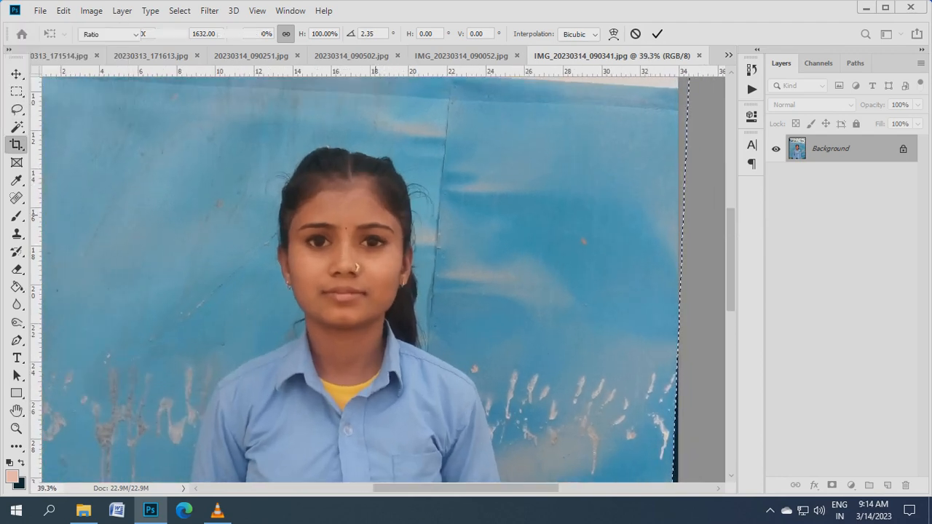
{"action": "key", "text": "ctrl+s"}
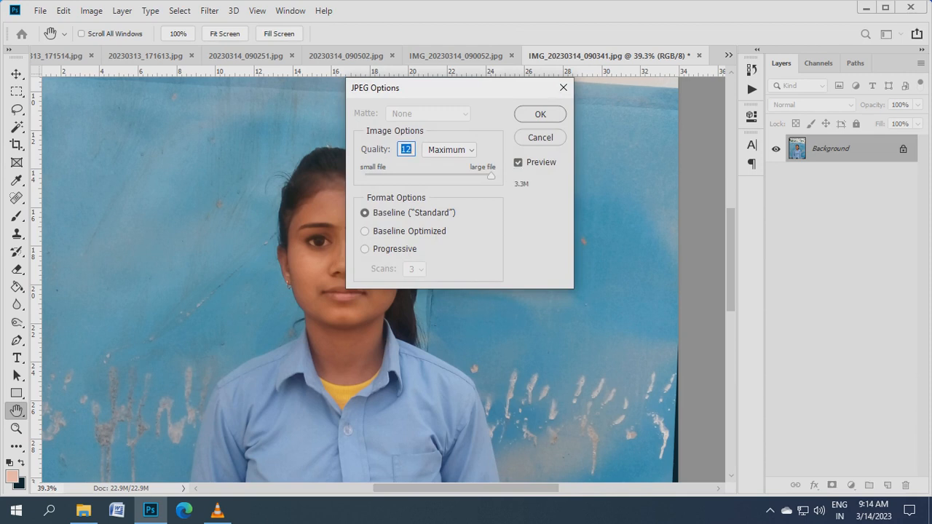
{"action": "key", "text": "Return"}
Step: Crop the photo tightly around the subject's head and shoulders, trimming the space above the hair
{"action": "mouse_move", "coordinate": [191, 128]}
{"action": "left_mouse_down"}
{"action": "mouse_move", "coordinate": [364, 313]}
{"action": "mouse_move", "coordinate": [531, 442]}
{"action": "mouse_move", "coordinate": [495, 452]}
{"action": "left_mouse_up"}
{"action": "left_click_drag", "start_coordinate": [342, 127], "coordinate": [342, 138]}
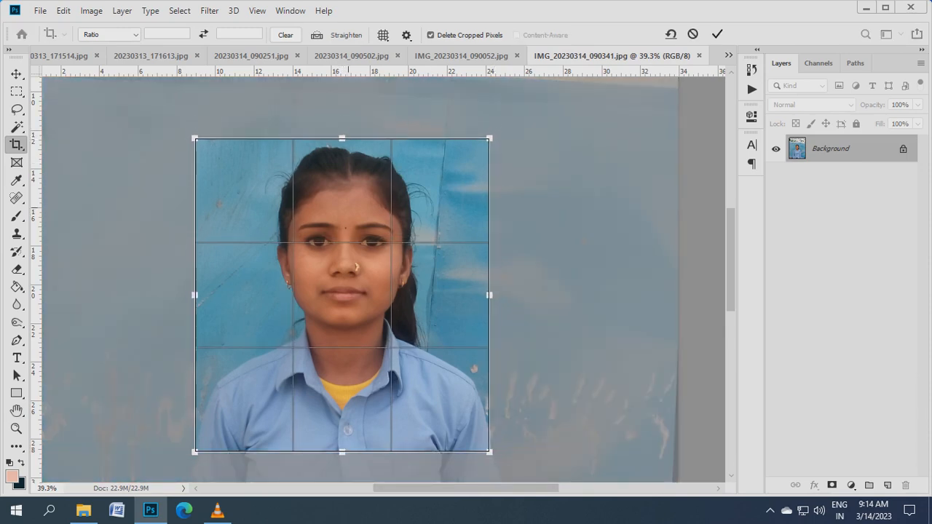
{"action": "key", "text": "Return"}
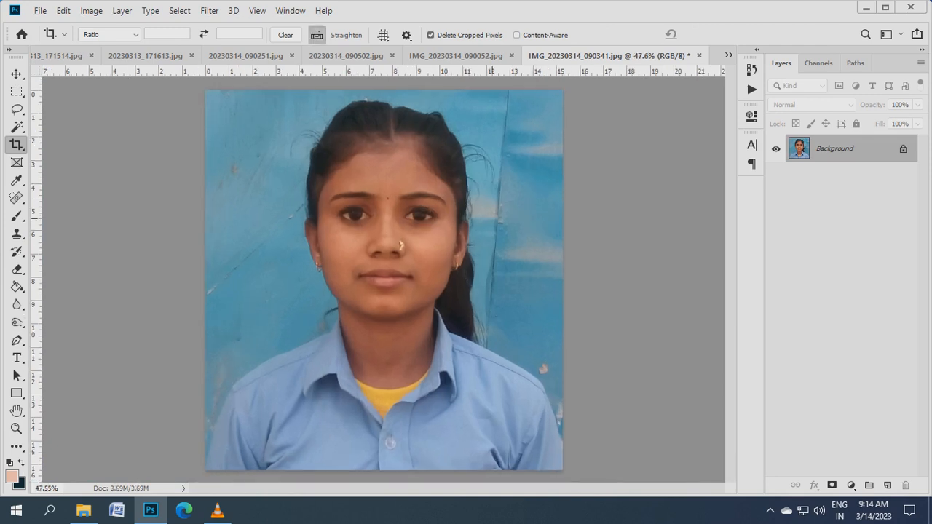
{"action": "key", "text": "ctrl+m"}
{"action": "left_click", "coordinate": [877, 192]}
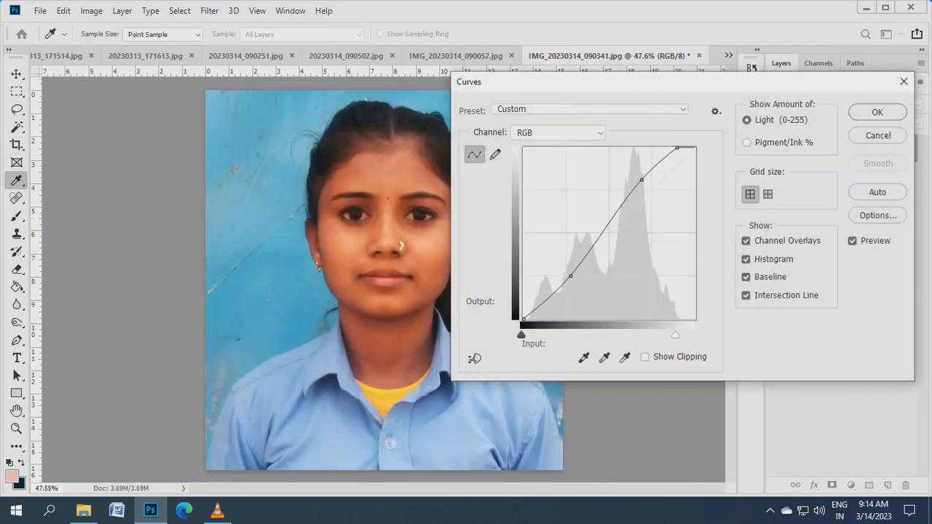
{"action": "left_click", "coordinate": [903, 81]}
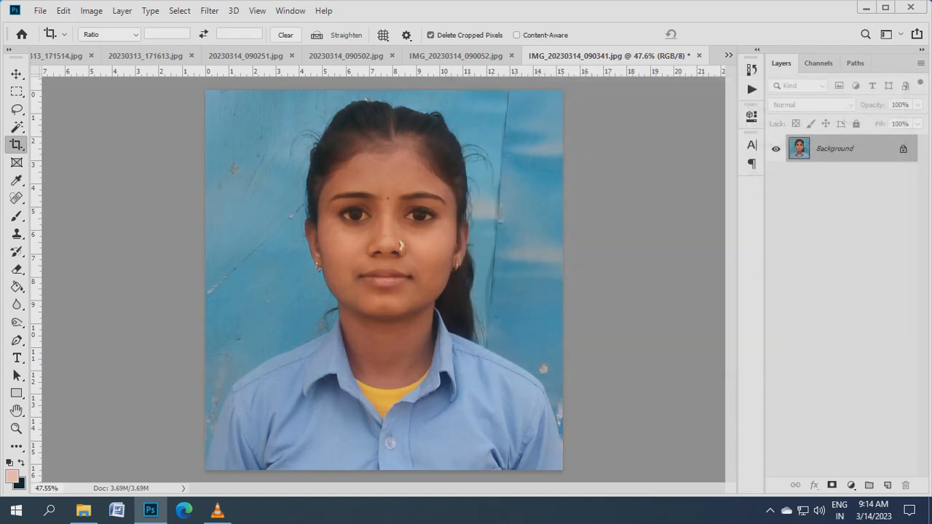
Step: Brighten the cropped portrait by raising the midtones slightly with a Curves adjustment, and save the photo
{"action": "key", "text": "ctrl+m"}
{"action": "left_click_drag", "start_coordinate": [600, 239], "coordinate": [592, 233]}
{"action": "key", "text": "Return"}
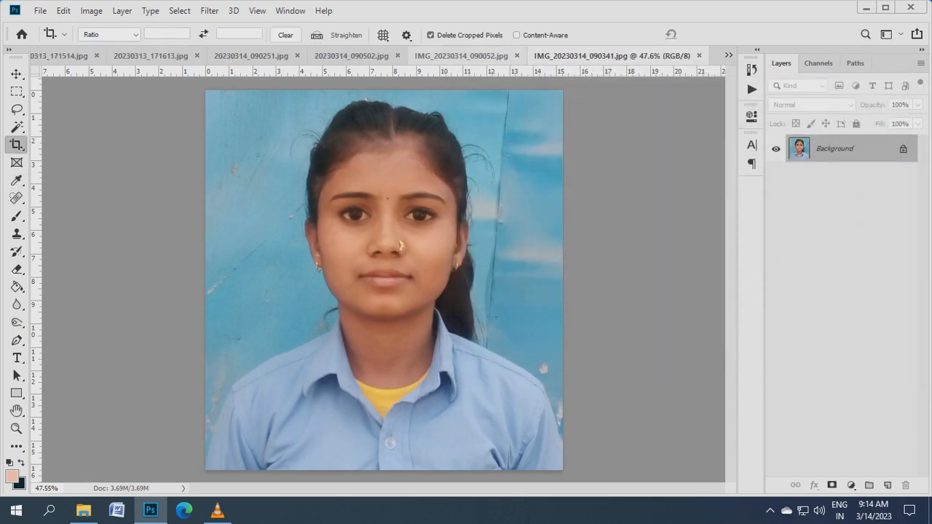
Step: Crop IMG_20230314_090052.jpg to the subject's head and shoulders, leaving only a narrow margin above the hair
{"action": "left_click", "coordinate": [458, 55]}
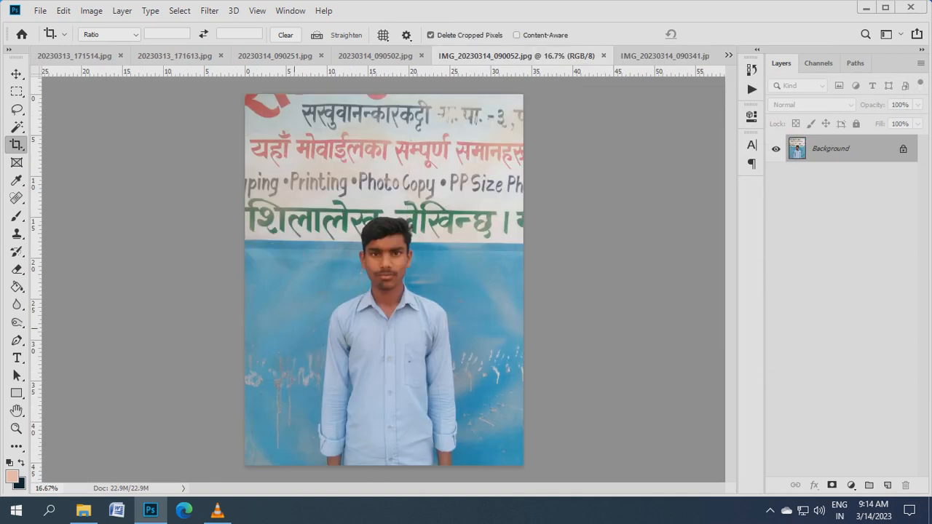
{"action": "left_click_drag", "start_coordinate": [328, 214], "coordinate": [452, 349]}
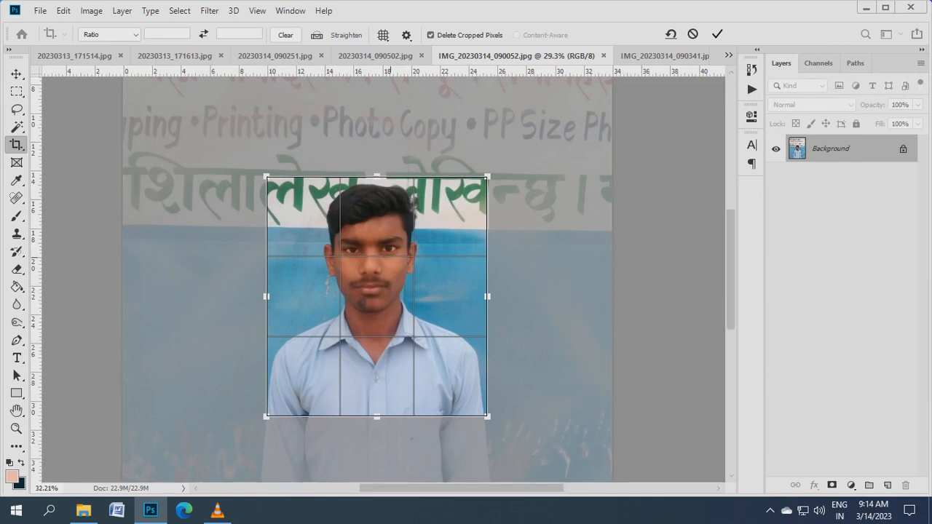
{"action": "left_click_drag", "start_coordinate": [374, 450], "coordinate": [370, 424]}
{"action": "scroll", "coordinate": [367, 160], "scroll_direction": "up", "scroll_amount": 8}
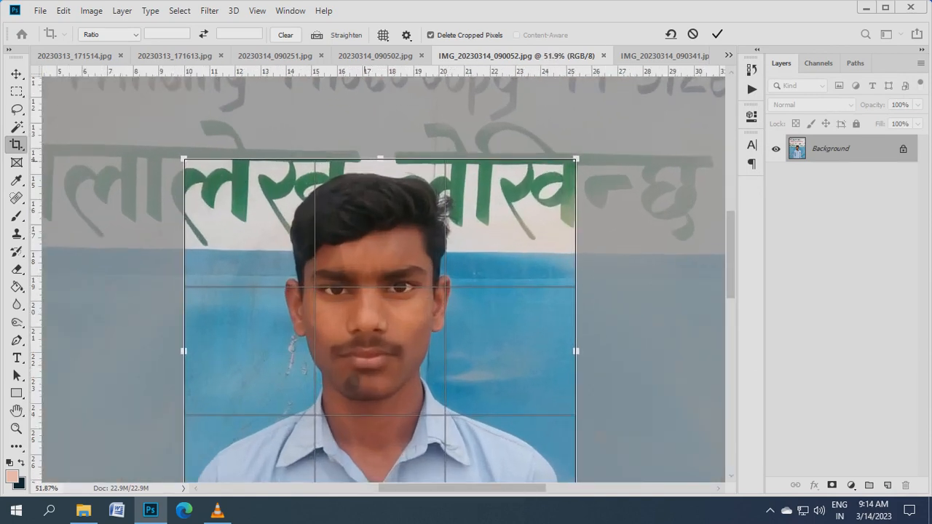
{"action": "left_click_drag", "start_coordinate": [380, 159], "coordinate": [380, 170]}
{"action": "scroll", "coordinate": [377, 182], "scroll_direction": "down", "scroll_amount": 4}
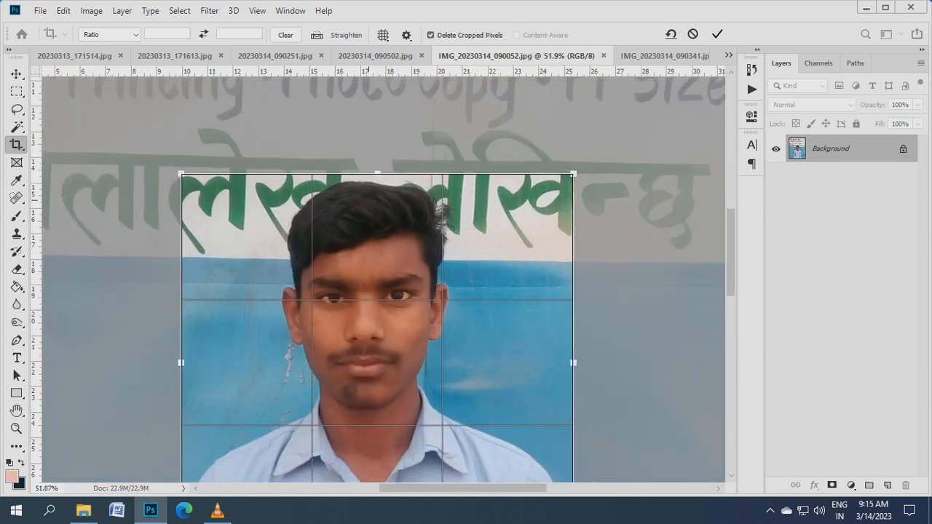
{"action": "key", "text": "Return"}
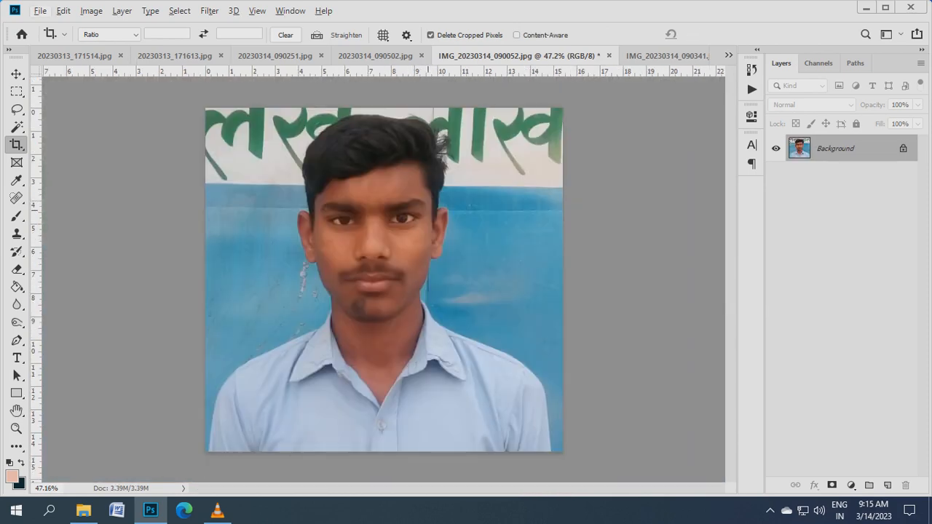
Step: Rotate the entire cropped image about 0.56 degrees clockwise, deselect it, and save the JPEG at quality 12
{"action": "key", "text": "ctrl+a"}
{"action": "key", "text": "ctrl+t"}
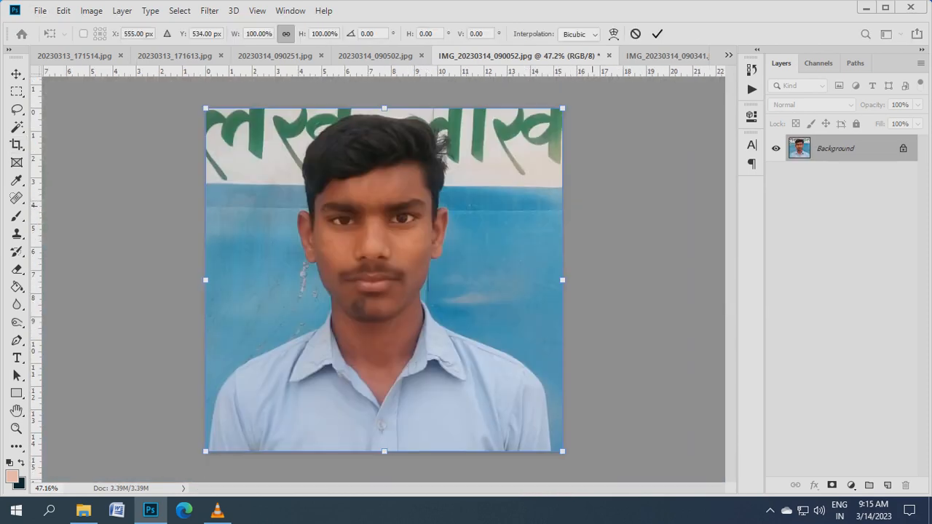
{"action": "left_click_drag", "start_coordinate": [562, 275], "coordinate": [563, 281]}
{"action": "left_click_drag", "start_coordinate": [592, 211], "coordinate": [591, 209]}
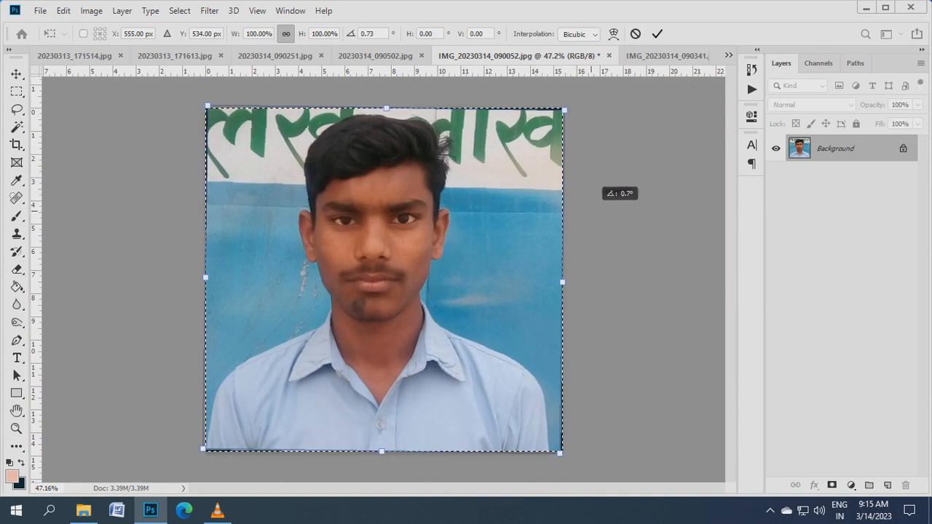
{"action": "left_click_drag", "start_coordinate": [591, 208], "coordinate": [591, 208]}
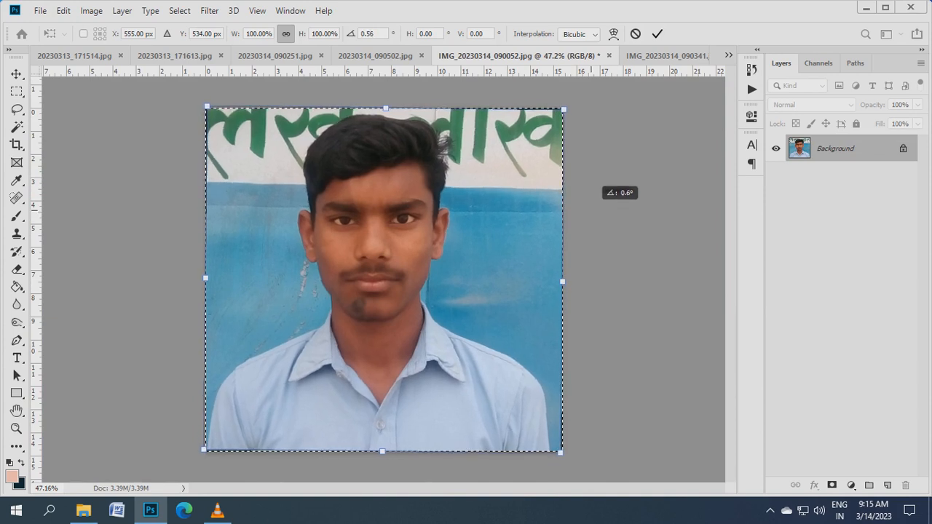
{"action": "key", "text": "Return"}
{"action": "key", "text": "ctrl+d"}
{"action": "key", "text": "ctrl+s"}
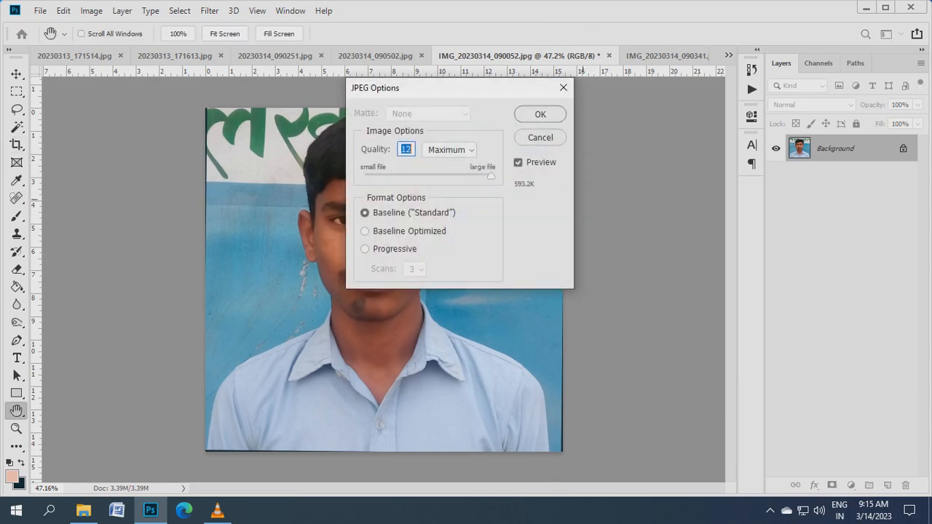
{"action": "key", "text": "Return"}
Step: Apply an automatic Curves correction to the portrait with the midtone point raised slightly, and save the photo
{"action": "key", "text": "i"}
{"action": "key", "text": "ctrl+m"}
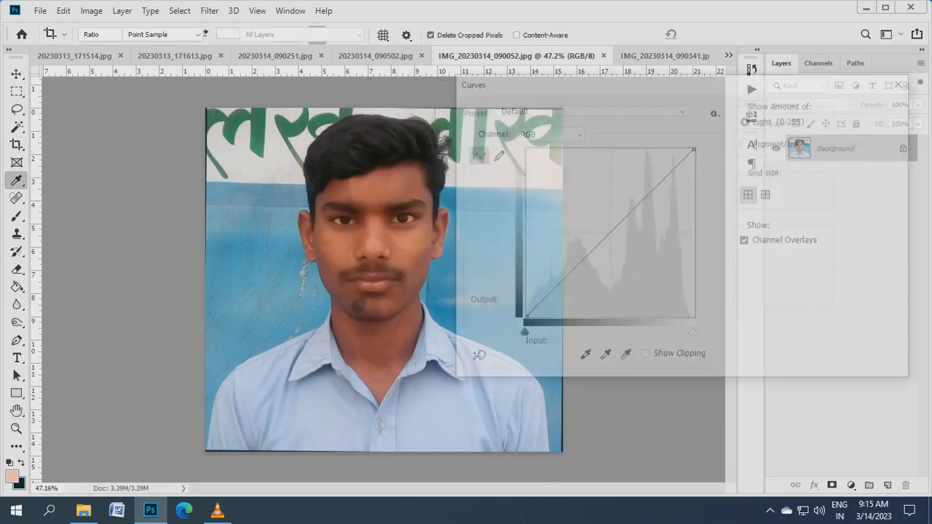
{"action": "left_click", "coordinate": [878, 192]}
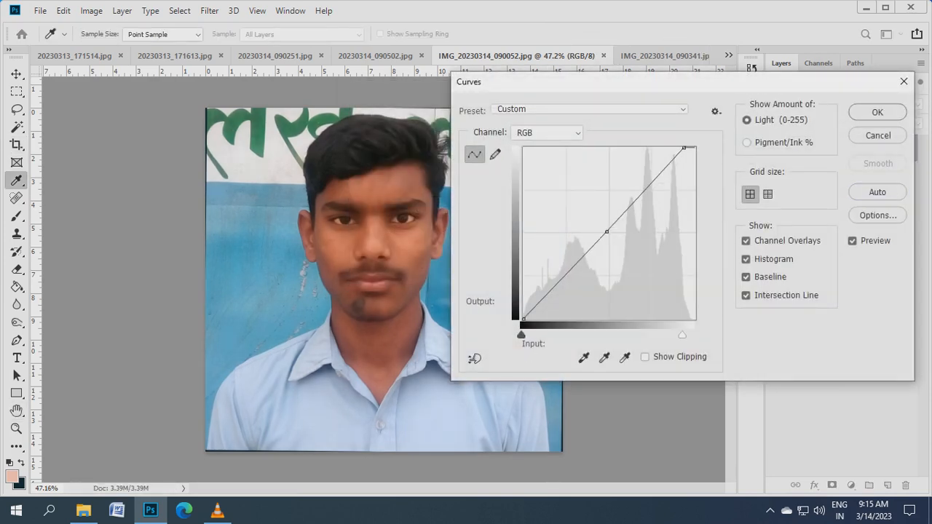
{"action": "left_click_drag", "start_coordinate": [607, 231], "coordinate": [596, 228]}
{"action": "key", "text": "Return"}
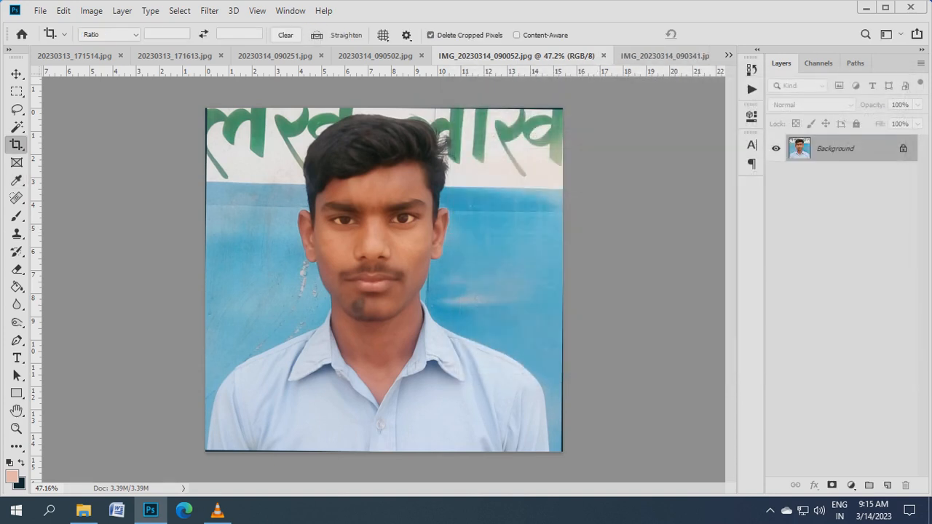
Step: Close the two finished portraits and crop 20230314_090502.jpg around the subject's head and shoulders, widened to include both shoulders
{"action": "left_click", "coordinate": [603, 56]}
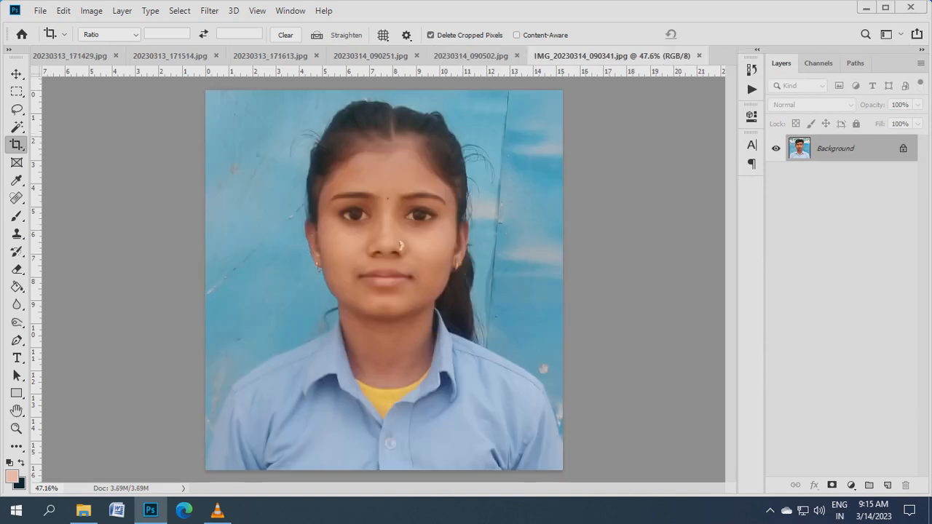
{"action": "left_click", "coordinate": [698, 55]}
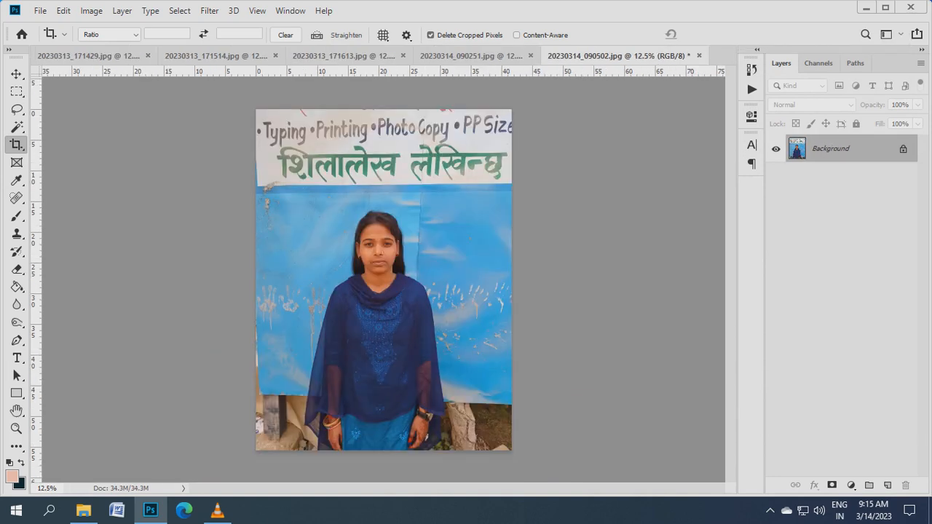
{"action": "scroll", "coordinate": [368, 273], "scroll_direction": "up", "scroll_amount": 10}
{"action": "scroll", "coordinate": [369, 262], "scroll_direction": "down", "scroll_amount": 1}
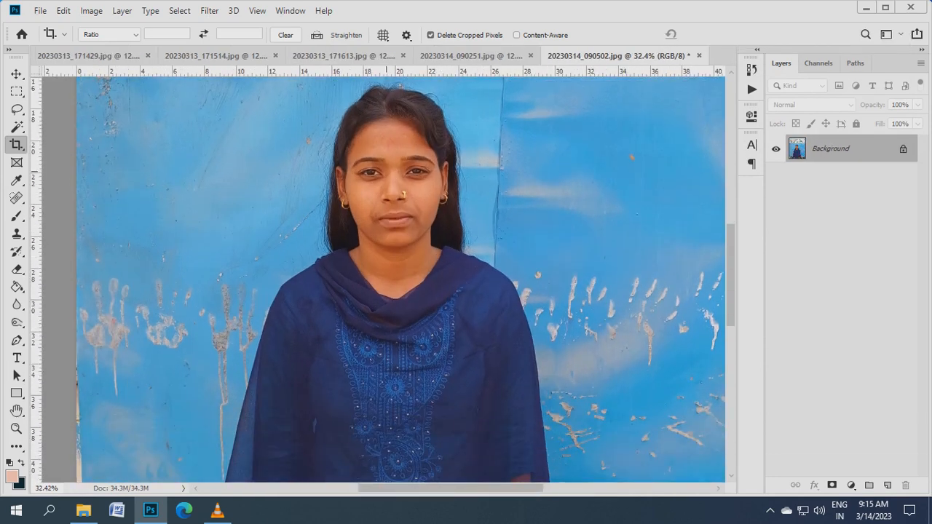
{"action": "scroll", "coordinate": [364, 241], "scroll_direction": "up", "scroll_amount": 4}
{"action": "left_click_drag", "start_coordinate": [273, 113], "coordinate": [543, 413]}
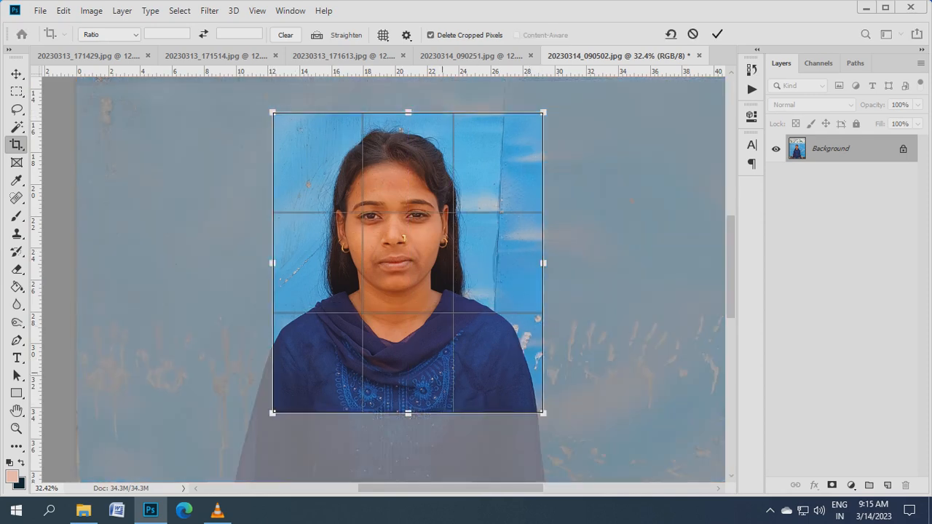
{"action": "left_click_drag", "start_coordinate": [273, 263], "coordinate": [243, 263]}
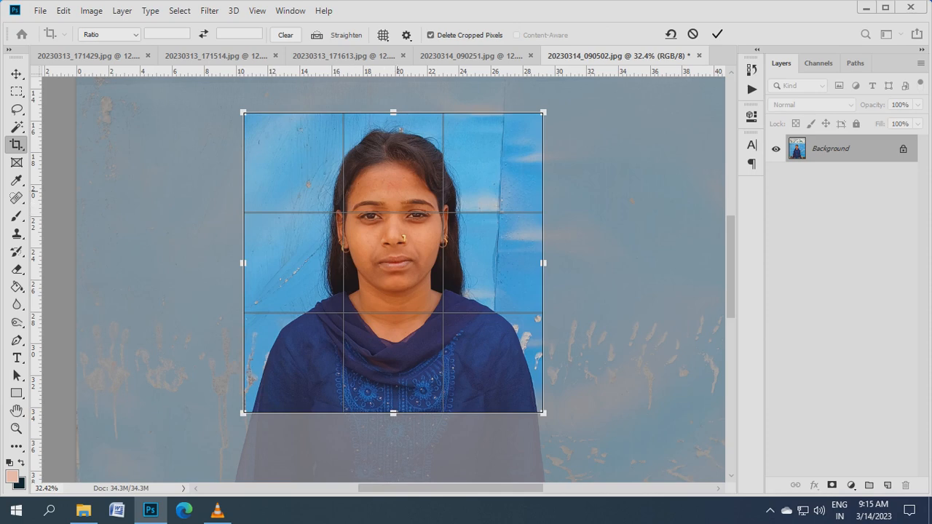
{"action": "key", "text": "Return"}
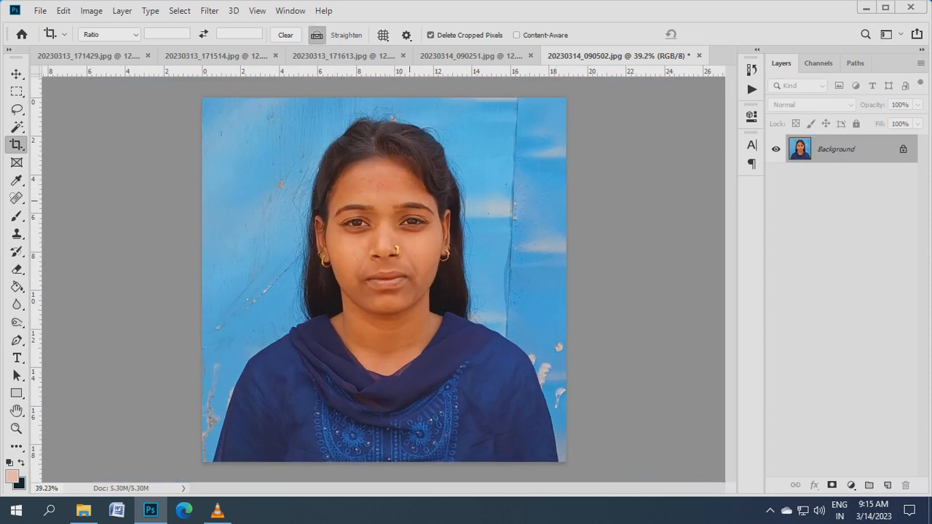
{"action": "key", "text": "ctrl+m"}
{"action": "left_click", "coordinate": [878, 192]}
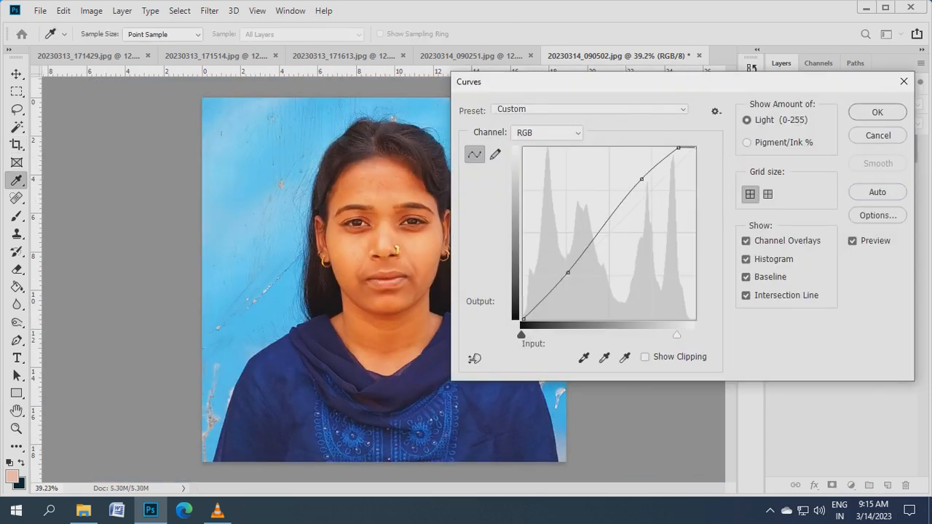
{"action": "left_click", "coordinate": [903, 81]}
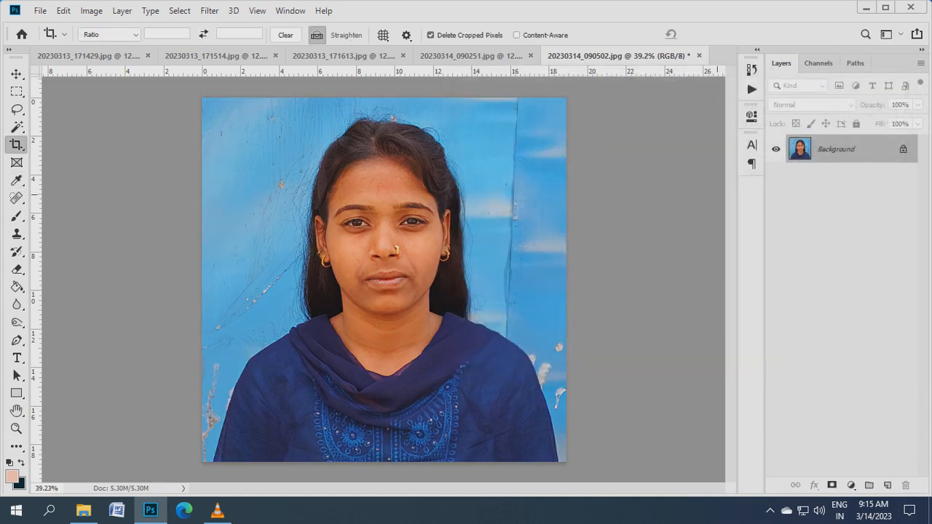
Step: Brighten the portrait's midtones with a Curves point at input 100 and output 111
{"action": "key", "text": "ctrl+m"}
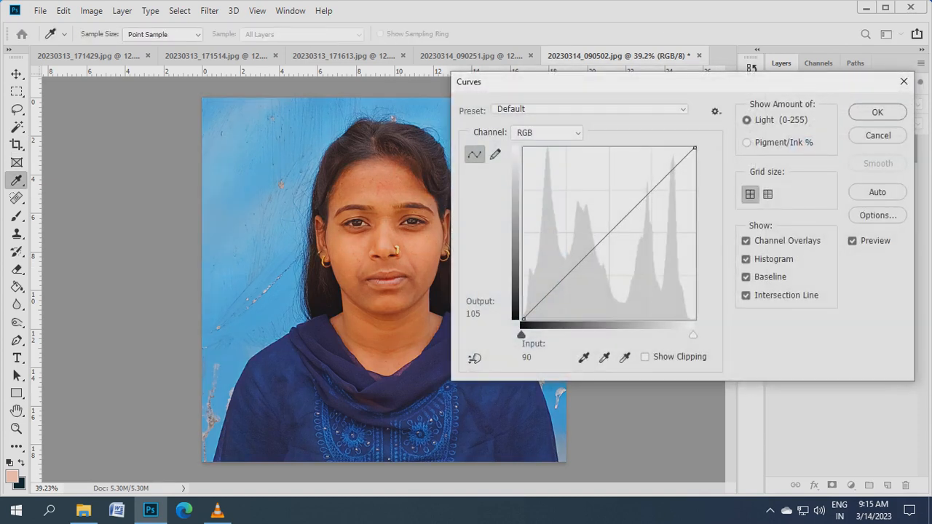
{"action": "left_click_drag", "start_coordinate": [590, 251], "coordinate": [591, 244]}
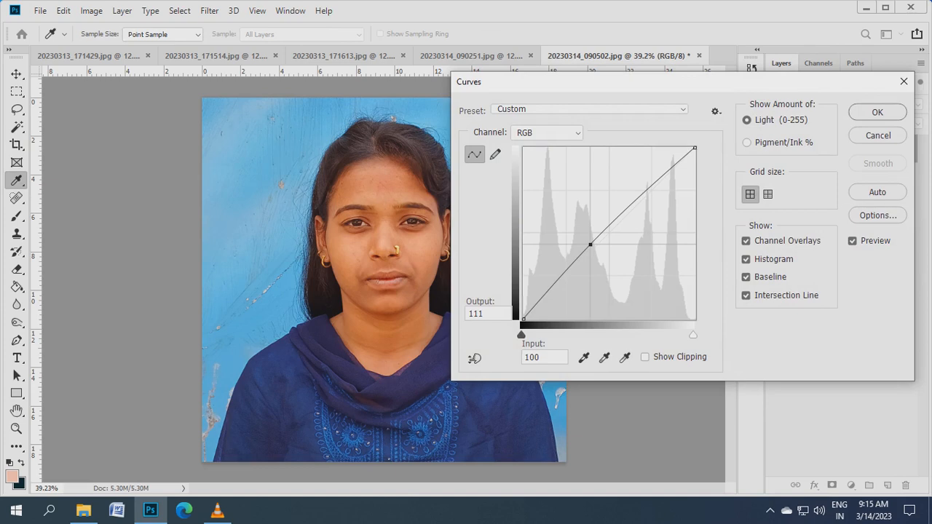
{"action": "key", "text": "Return"}
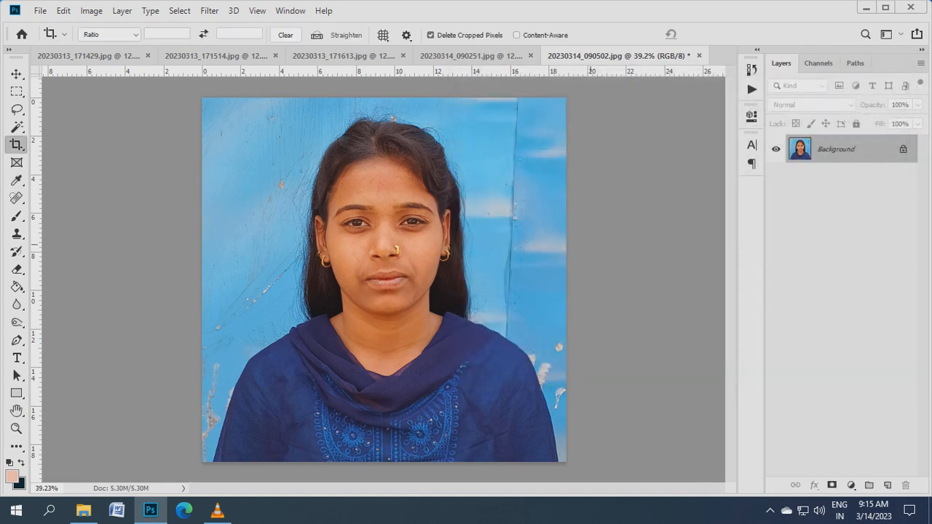
Step: Save 20230314_090502.jpg as a maximum-quality JPEG and close it
{"action": "key", "text": "h"}
{"action": "key", "text": "ctrl+s"}
{"action": "key", "text": "Return"}
{"action": "key", "text": "c"}
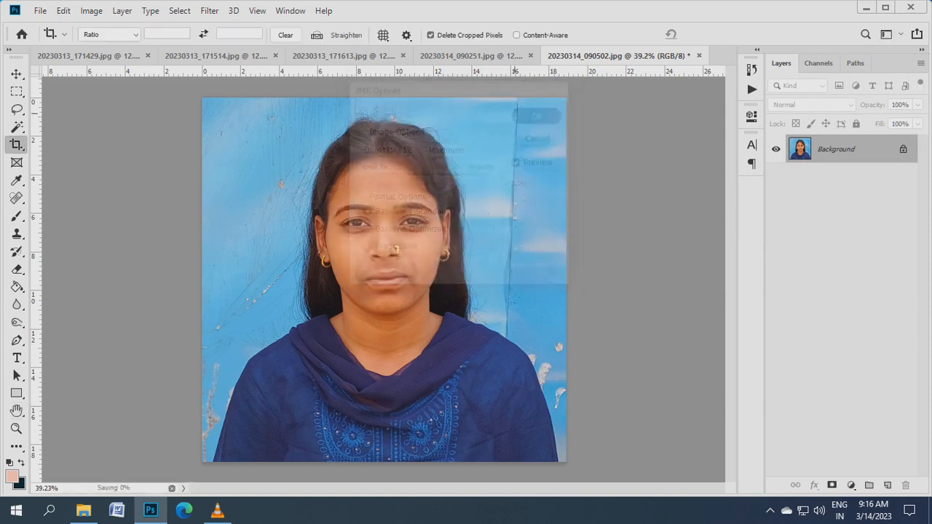
{"action": "left_click", "coordinate": [699, 55]}
Step: Rotate the whole of 20230314_090251.jpg 2.07 degrees clockwise and deselect it
{"action": "scroll", "coordinate": [382, 221], "scroll_direction": "up", "scroll_amount": 9}
{"action": "key", "text": "ctrl+t"}
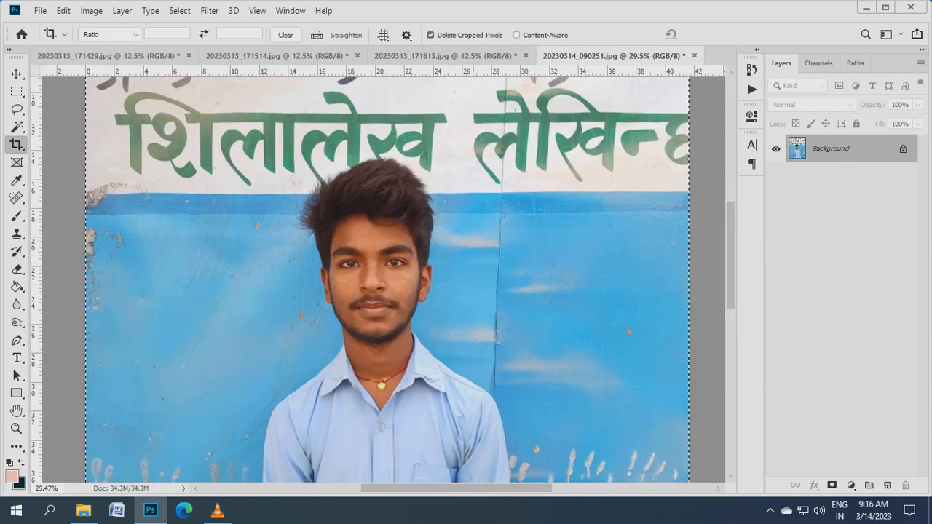
{"action": "left_click_drag", "start_coordinate": [708, 282], "coordinate": [708, 293]}
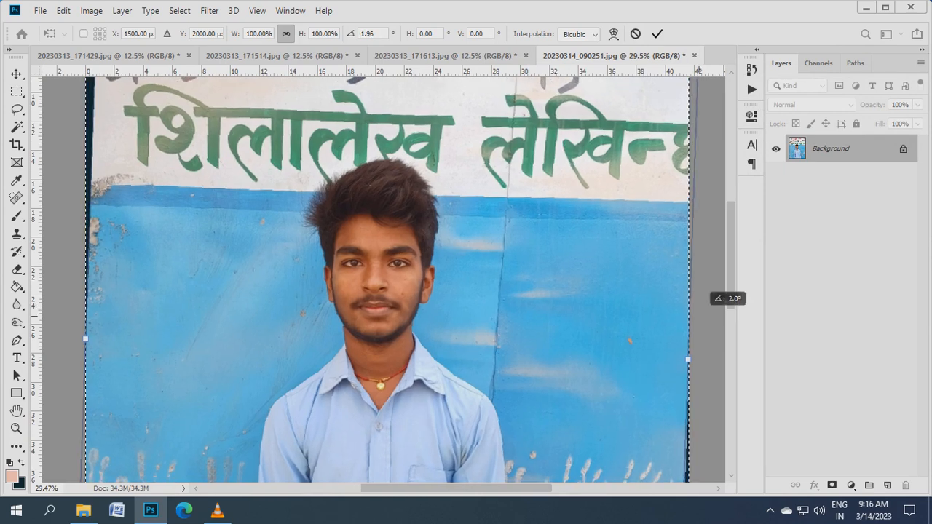
{"action": "left_click_drag", "start_coordinate": [708, 293], "coordinate": [707, 294]}
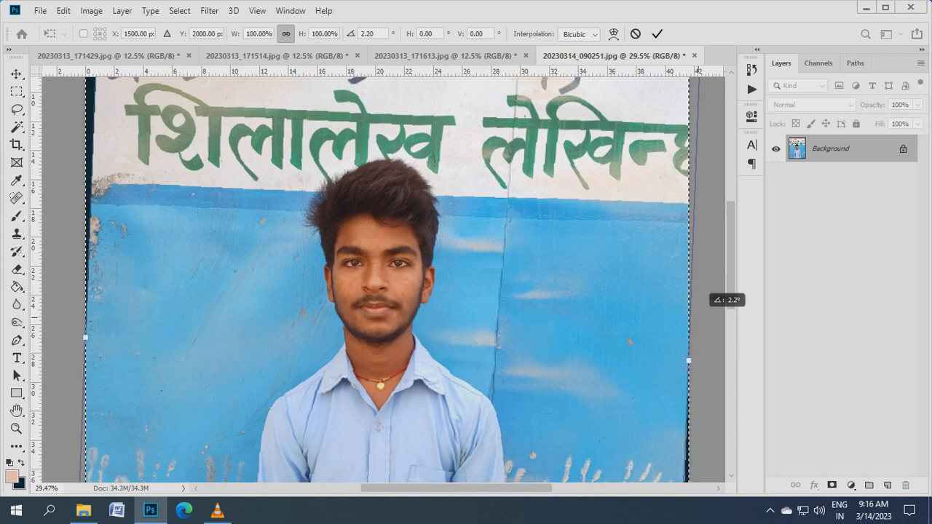
{"action": "left_click_drag", "start_coordinate": [708, 294], "coordinate": [707, 294]}
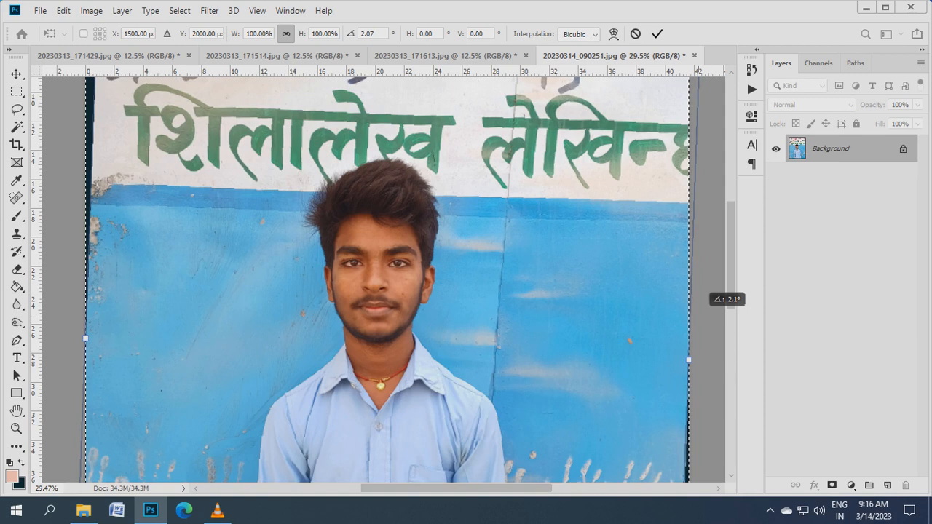
{"action": "key", "text": "Return"}
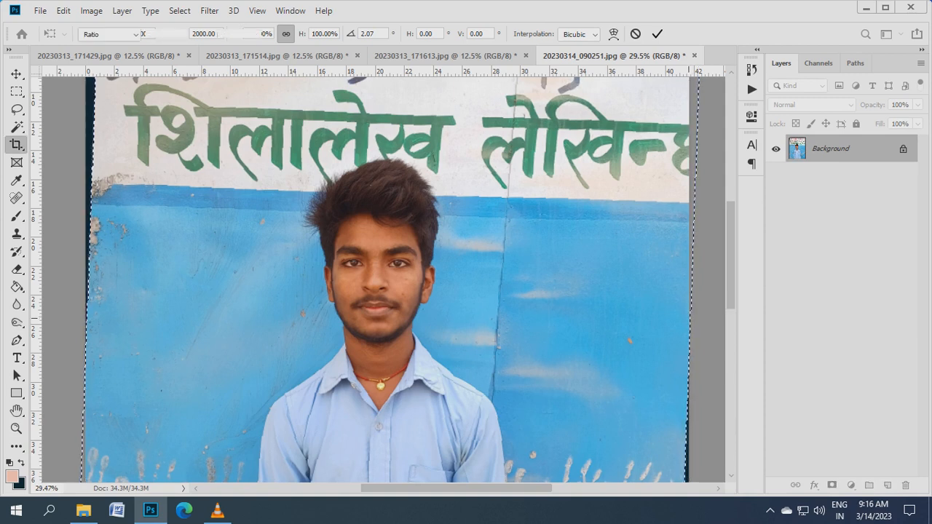
{"action": "key", "text": "ctrl+d"}
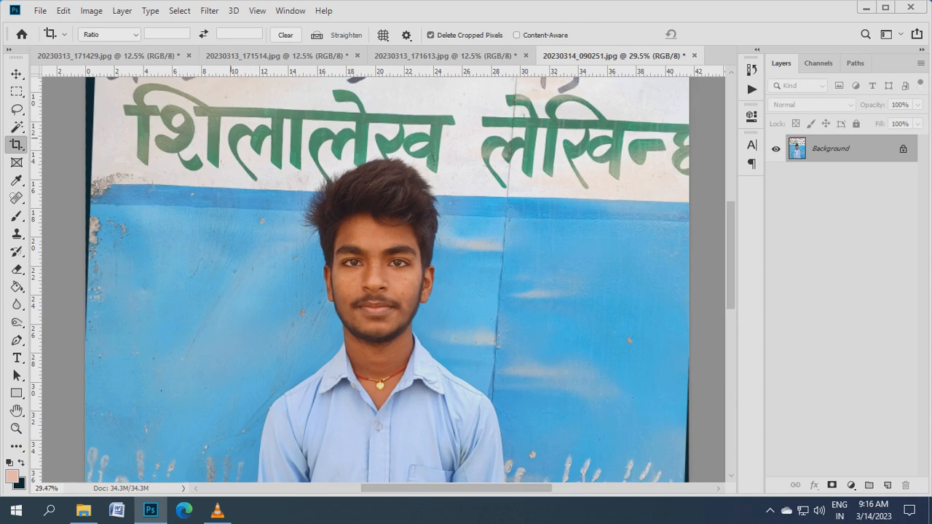
Step: Crop 20230314_090251.jpg tightly around the subject's head and shoulders, trimming the spare background beside the shoulder and above the hair
{"action": "left_click_drag", "start_coordinate": [230, 143], "coordinate": [509, 449]}
{"action": "left_click_drag", "start_coordinate": [230, 295], "coordinate": [254, 295]}
{"action": "left_click_drag", "start_coordinate": [381, 143], "coordinate": [382, 152]}
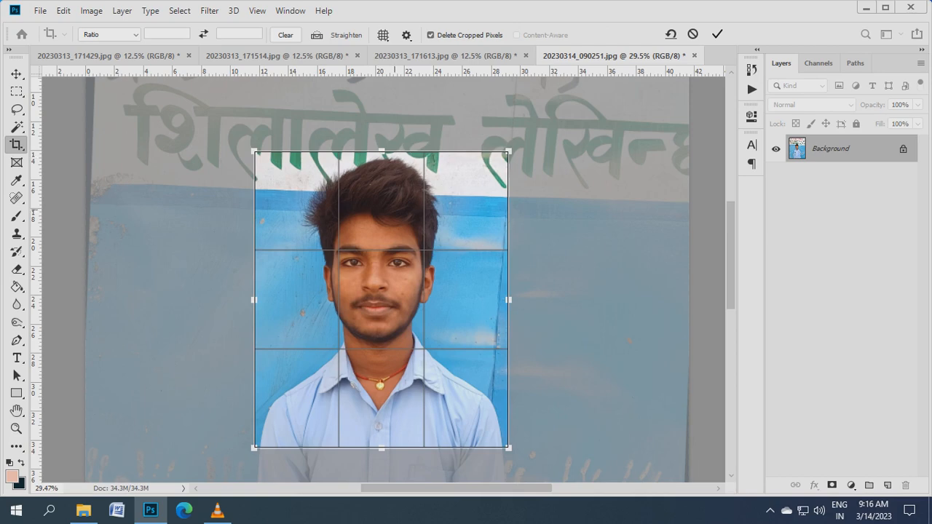
{"action": "key", "text": "Return"}
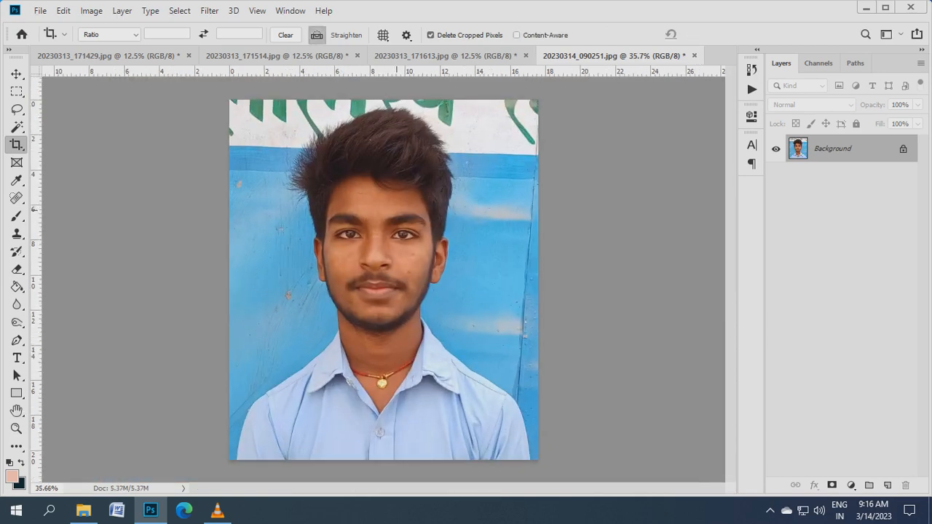
Step: Save the cropped 20230314_090251.jpg as a JPEG and close it
{"action": "key", "text": "ctrl+s"}
{"action": "key", "text": "Return"}
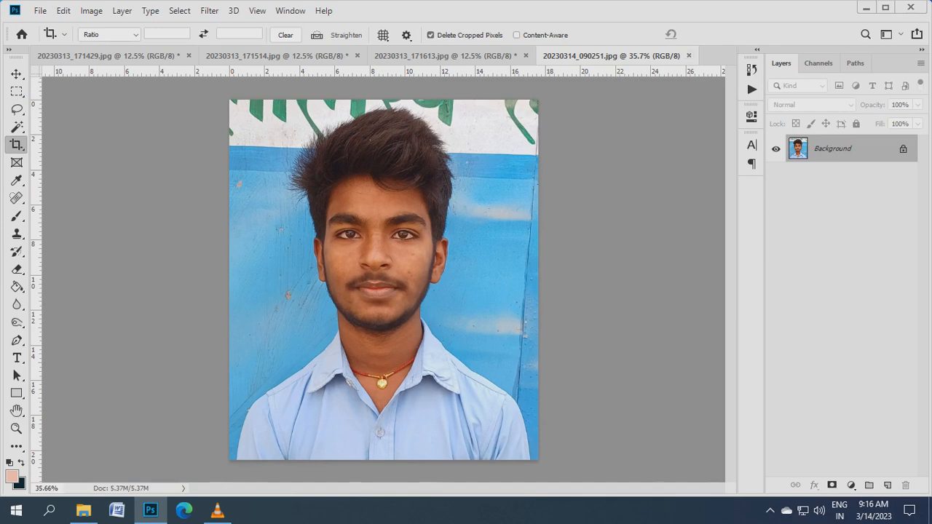
{"action": "left_click", "coordinate": [689, 55]}
Step: Rotate the whole of 20230313_171613.jpg 1.11 degrees counterclockwise
{"action": "scroll", "coordinate": [361, 241], "scroll_direction": "up", "scroll_amount": 5}
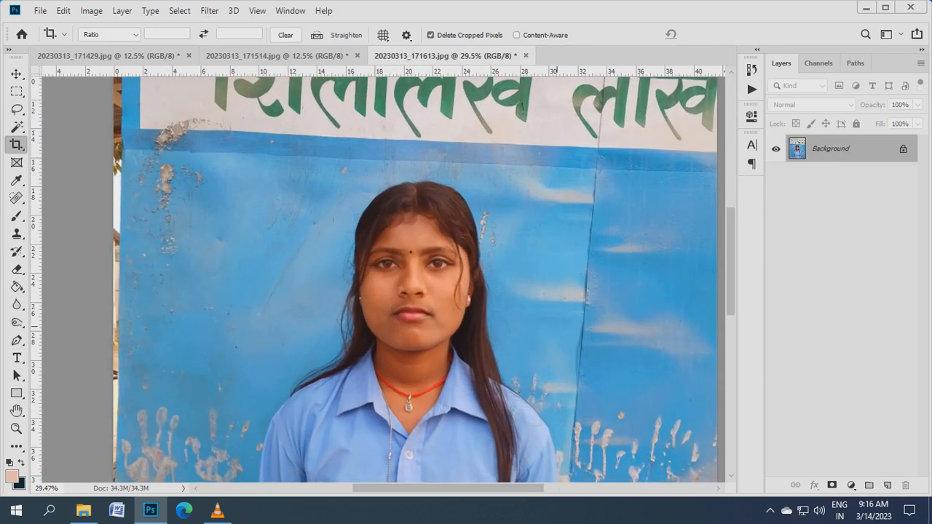
{"action": "left_click_drag", "start_coordinate": [571, 321], "coordinate": [509, 270]}
{"action": "key", "text": "ctrl+a"}
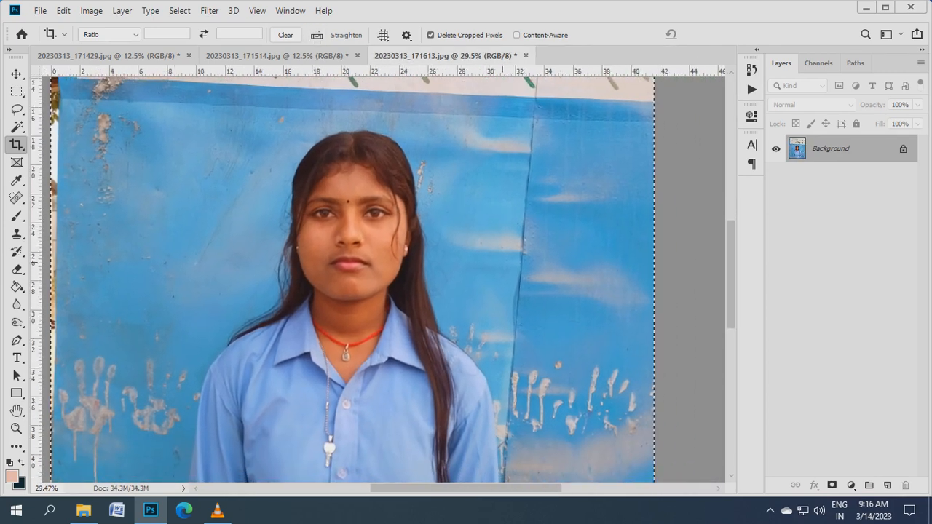
{"action": "key", "text": "ctrl+t"}
{"action": "left_click_drag", "start_coordinate": [677, 273], "coordinate": [676, 261]}
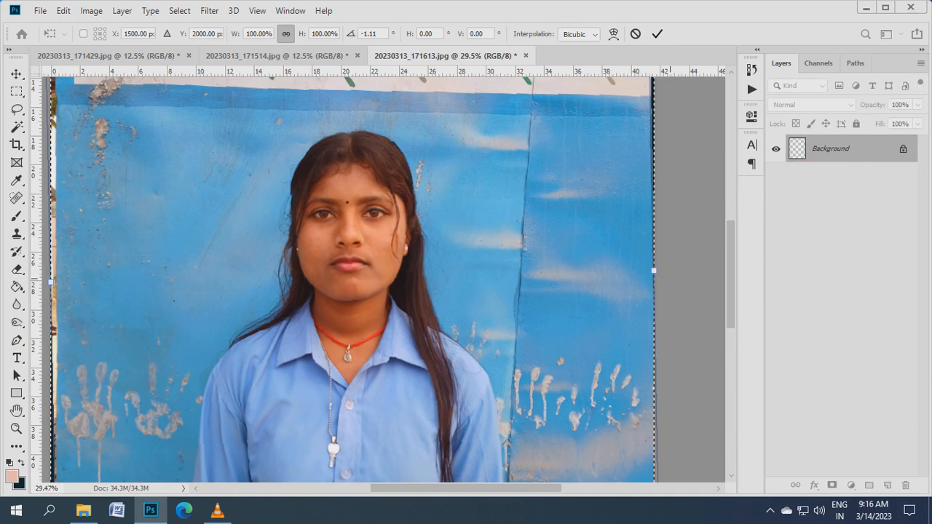
{"action": "key", "text": "Return"}
Step: Crop 20230313_171613.jpg around the subject's head and shoulders, widening the frame to include both shoulders
{"action": "key", "text": "c"}
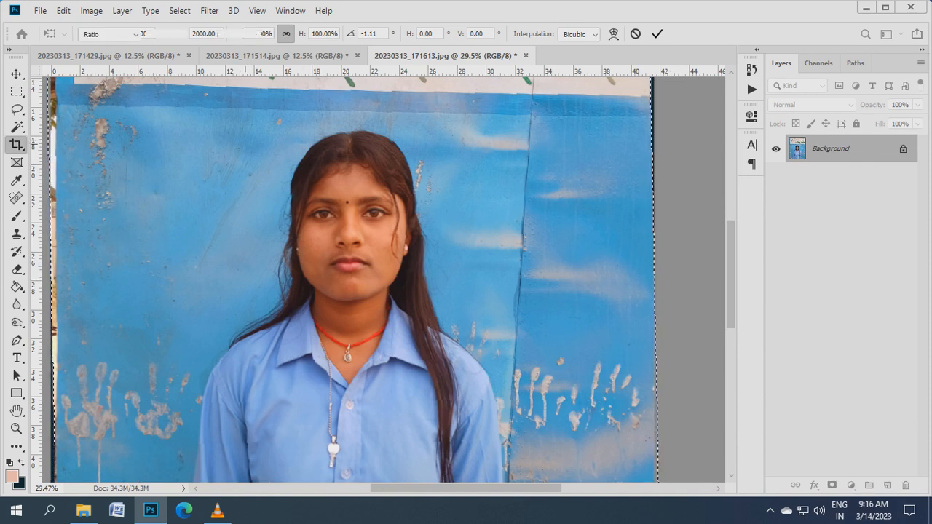
{"action": "left_click_drag", "start_coordinate": [222, 118], "coordinate": [503, 431]}
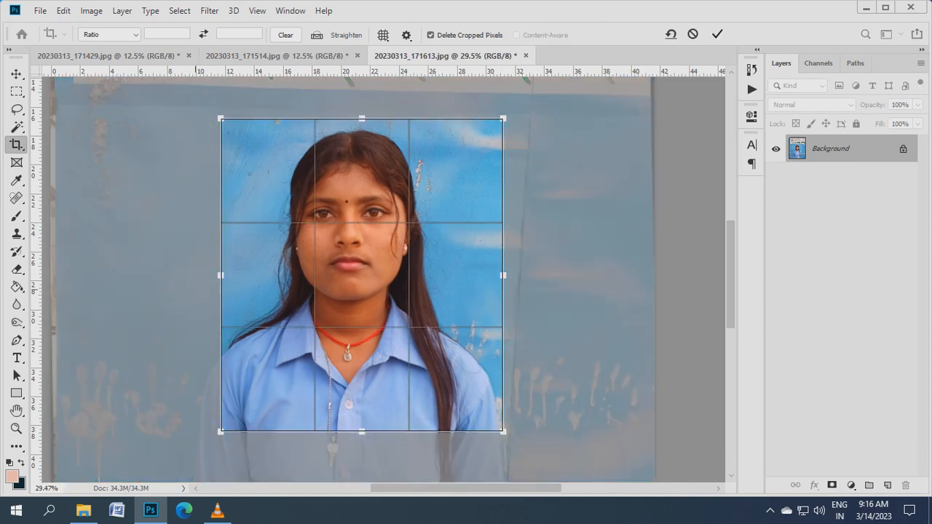
{"action": "left_click_drag", "start_coordinate": [220, 275], "coordinate": [195, 276]}
{"action": "key", "text": "Return"}
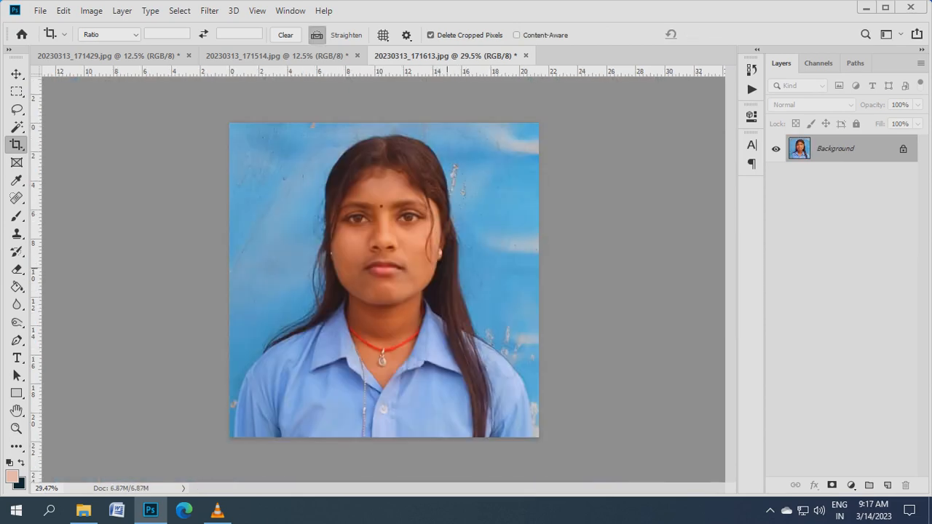
Step: Save the cropped 20230313_171613.jpg as a JPEG and close it
{"action": "key", "text": "h"}
{"action": "key", "text": "ctrl+s"}
{"action": "key", "text": "Return"}
{"action": "key", "text": "c"}
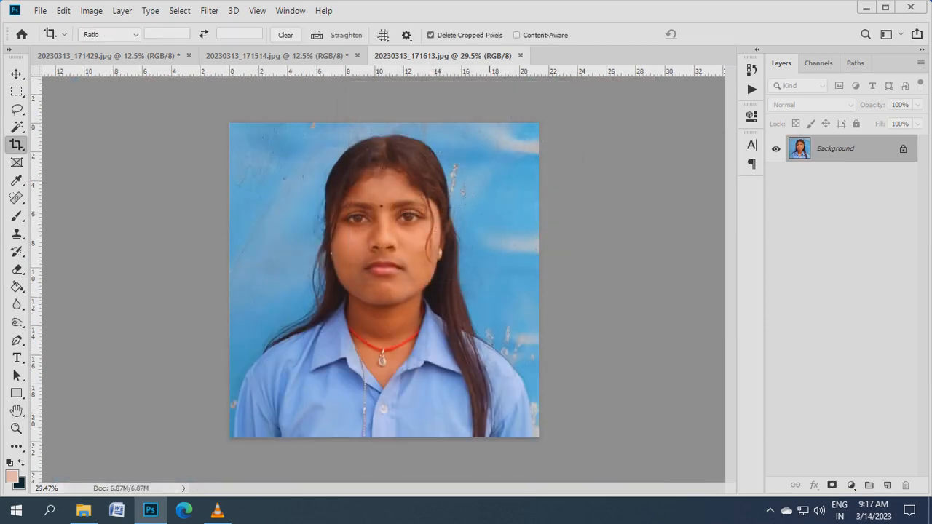
{"action": "left_click", "coordinate": [520, 55]}
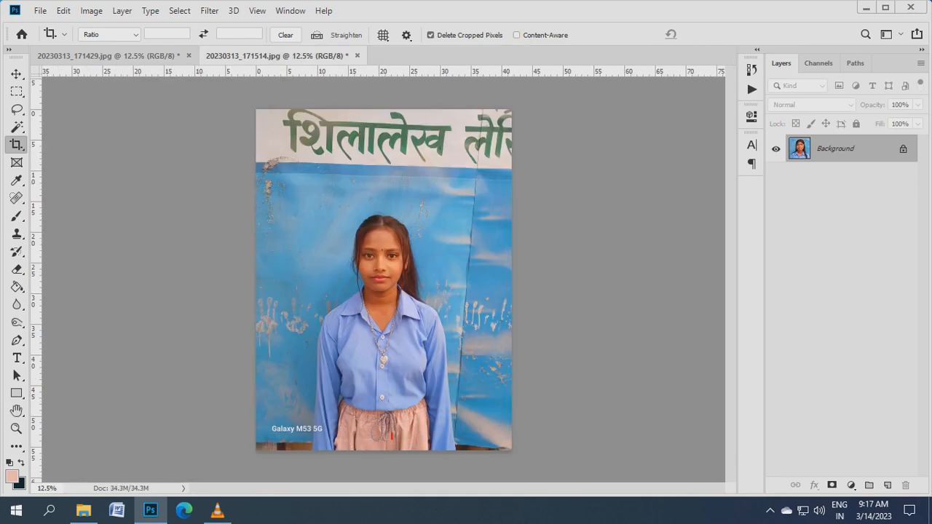
Step: Crop 20230313_171514.jpg around the subject's head and both shoulders, and save it as a JPEG at quality 12
{"action": "scroll", "coordinate": [396, 311], "scroll_direction": "up", "scroll_amount": 4}
{"action": "scroll", "coordinate": [392, 306], "scroll_direction": "down", "scroll_amount": 2}
{"action": "scroll", "coordinate": [387, 302], "scroll_direction": "up", "scroll_amount": 1}
{"action": "scroll", "coordinate": [383, 280], "scroll_direction": "up", "scroll_amount": 1}
{"action": "left_click_drag", "start_coordinate": [247, 125], "coordinate": [542, 463]}
{"action": "left_click_drag", "start_coordinate": [246, 294], "coordinate": [233, 294]}
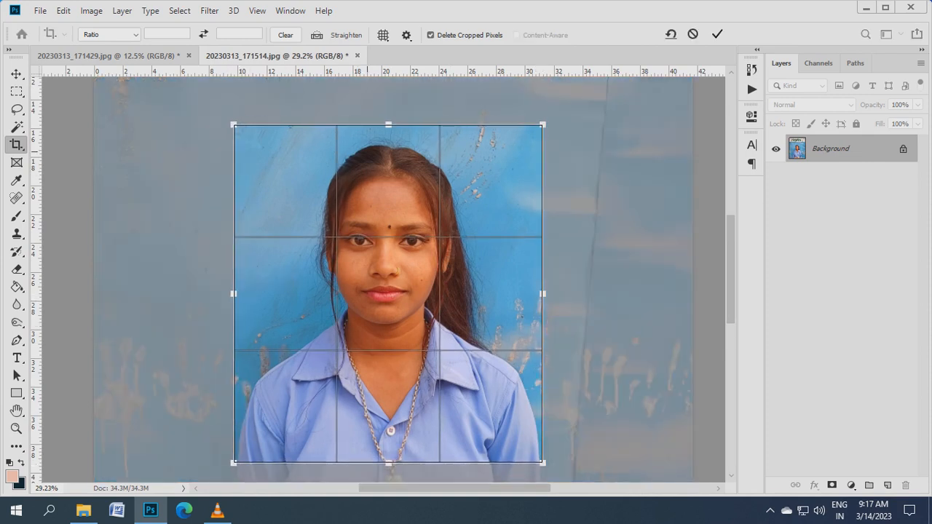
{"action": "left_click_drag", "start_coordinate": [388, 125], "coordinate": [388, 131]}
{"action": "key", "text": "Return"}
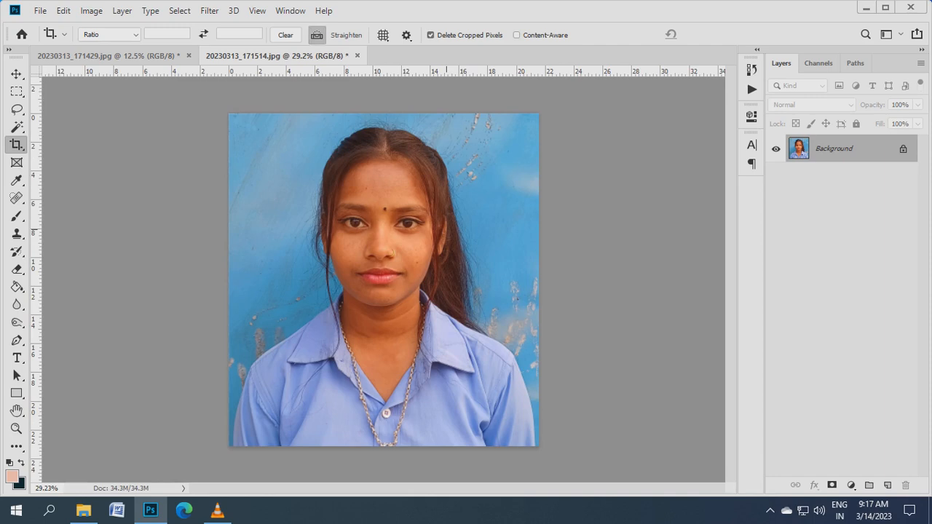
{"action": "key", "text": "ctrl+s"}
{"action": "key", "text": "Return"}
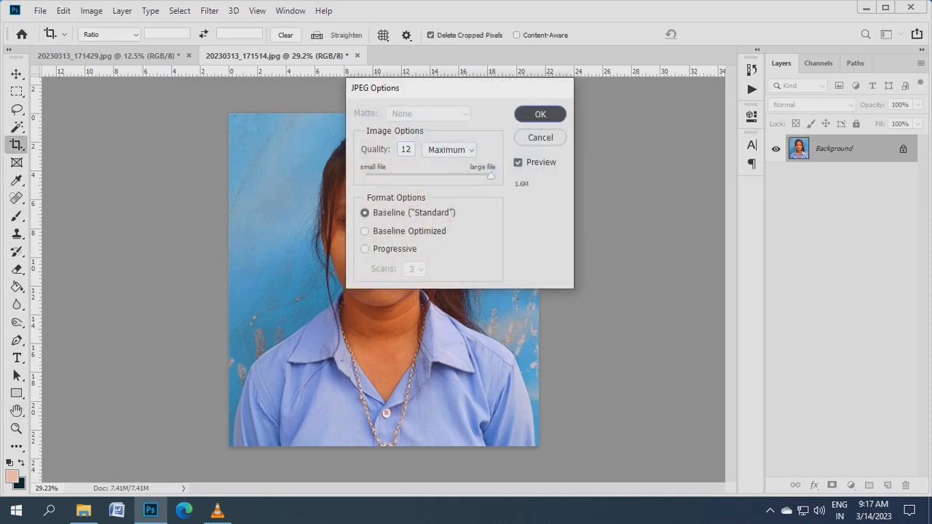
Step: Rotate the entire cropped portrait 0.80 degrees clockwise, deselect it, save the change and close the photo
{"action": "key", "text": "ctrl+a"}
{"action": "key", "text": "ctrl+t"}
{"action": "left_click_drag", "start_coordinate": [573, 216], "coordinate": [576, 218]}
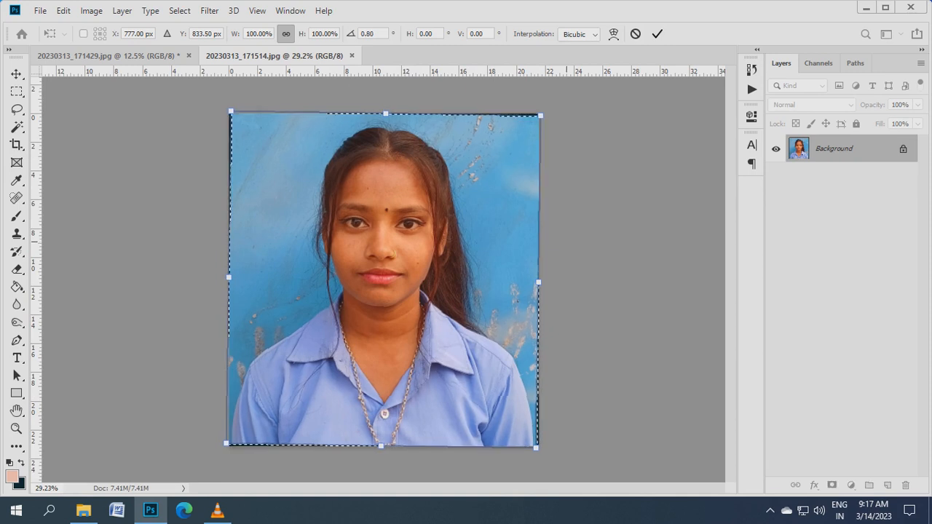
{"action": "key", "text": "Return"}
{"action": "key", "text": "c"}
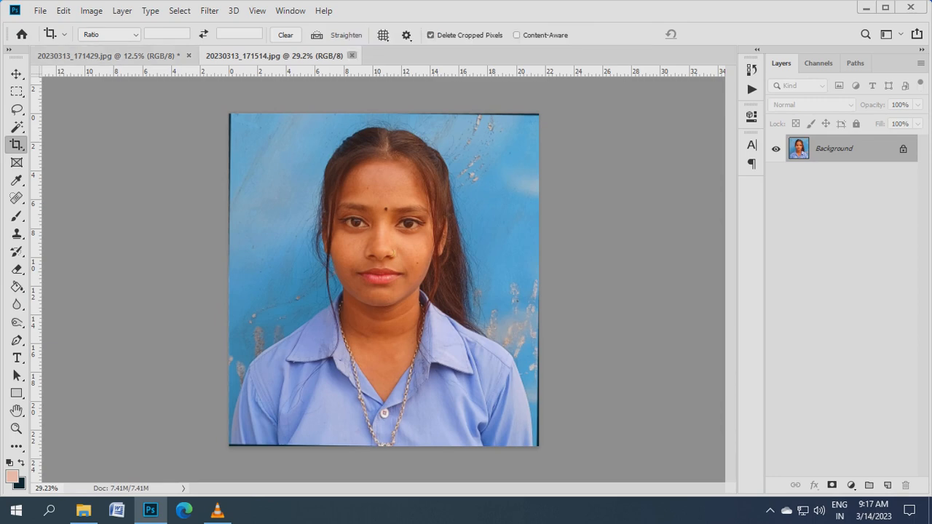
{"action": "left_click", "coordinate": [351, 55]}
Step: Crop 20230313_171429.jpg around the subject's head and both shoulders with little space above the hair, and save it as a JPEG
{"action": "scroll", "coordinate": [371, 254], "scroll_direction": "up", "scroll_amount": 9}
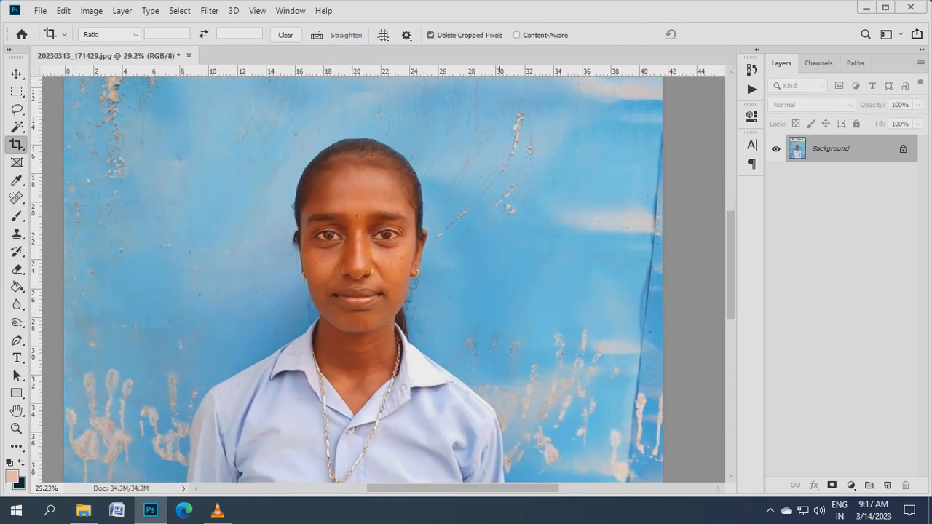
{"action": "scroll", "coordinate": [482, 278], "scroll_direction": "down", "scroll_amount": 4}
{"action": "scroll", "coordinate": [340, 216], "scroll_direction": "up", "scroll_amount": 3}
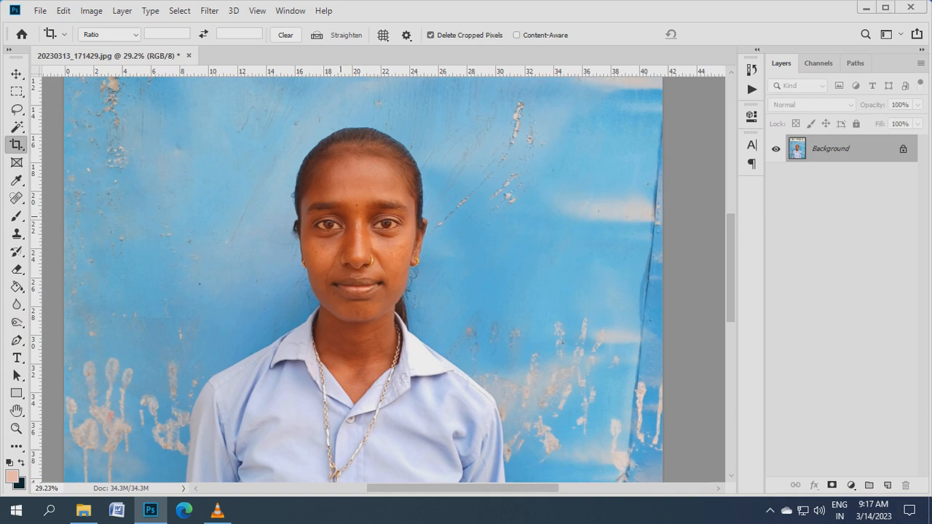
{"action": "left_click_drag", "start_coordinate": [196, 112], "coordinate": [508, 462]}
{"action": "mouse_move", "coordinate": [196, 285]}
{"action": "left_mouse_down"}
{"action": "mouse_move", "coordinate": [198, 276]}
{"action": "mouse_move", "coordinate": [187, 286]}
{"action": "left_mouse_up"}
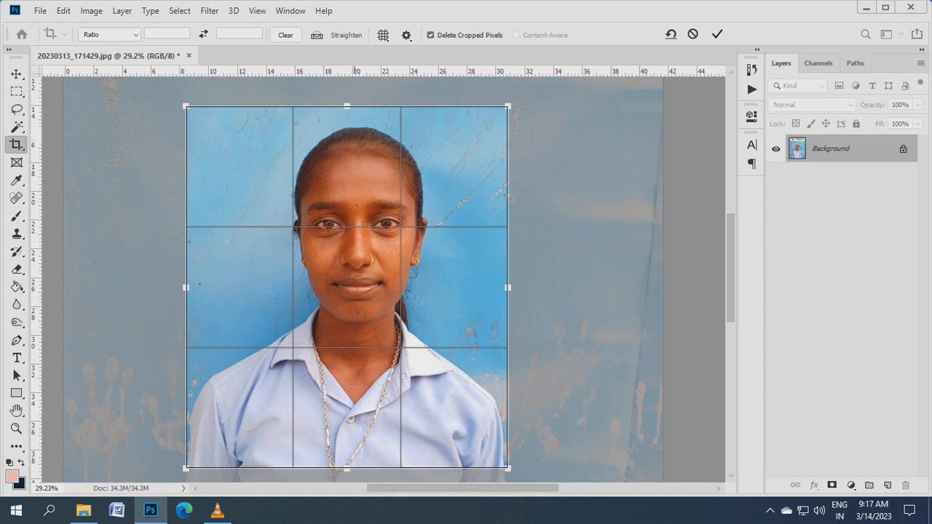
{"action": "left_click_drag", "start_coordinate": [347, 106], "coordinate": [347, 121]}
{"action": "key", "text": "Return"}
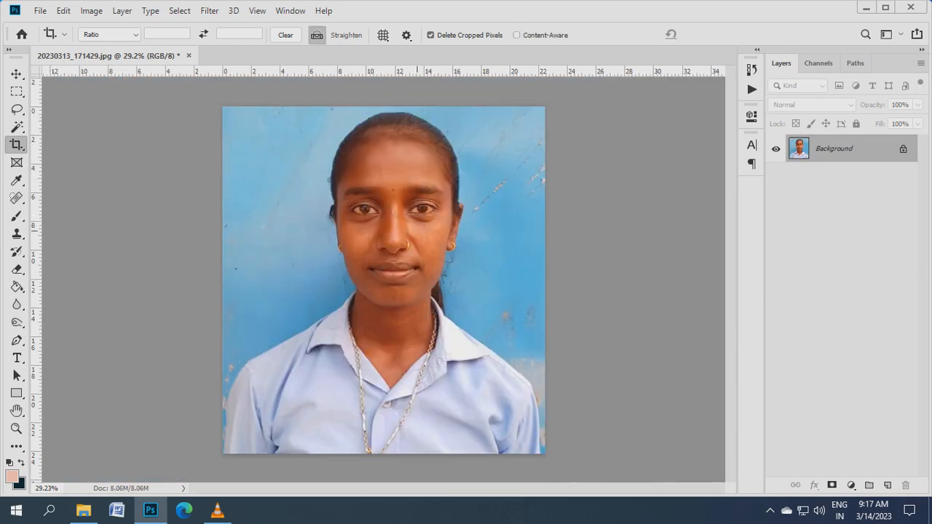
{"action": "key", "text": "ctrl+s"}
{"action": "key", "text": "Return"}
Step: Switch to Microsoft Edge and open Adobe Express's background removal tool for a photo upload
{"action": "left_click", "coordinate": [184, 510]}
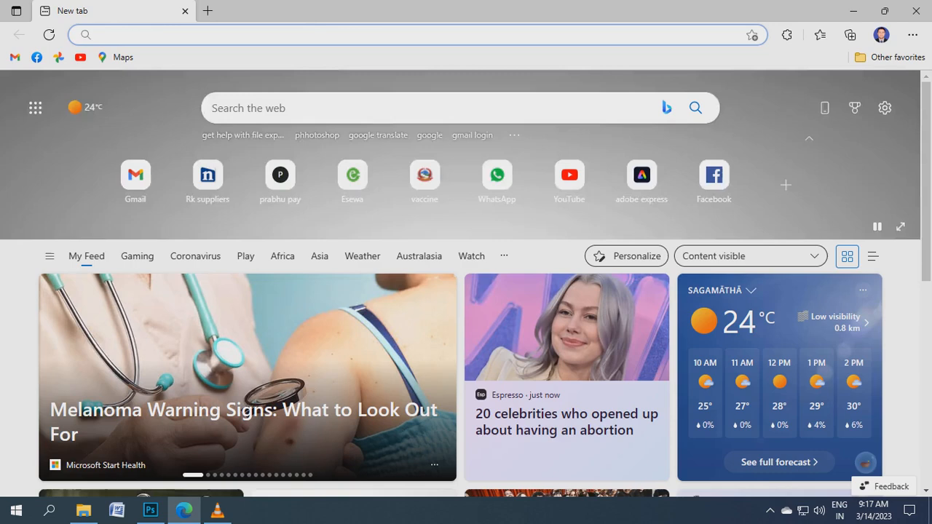
{"action": "left_click", "coordinate": [641, 175]}
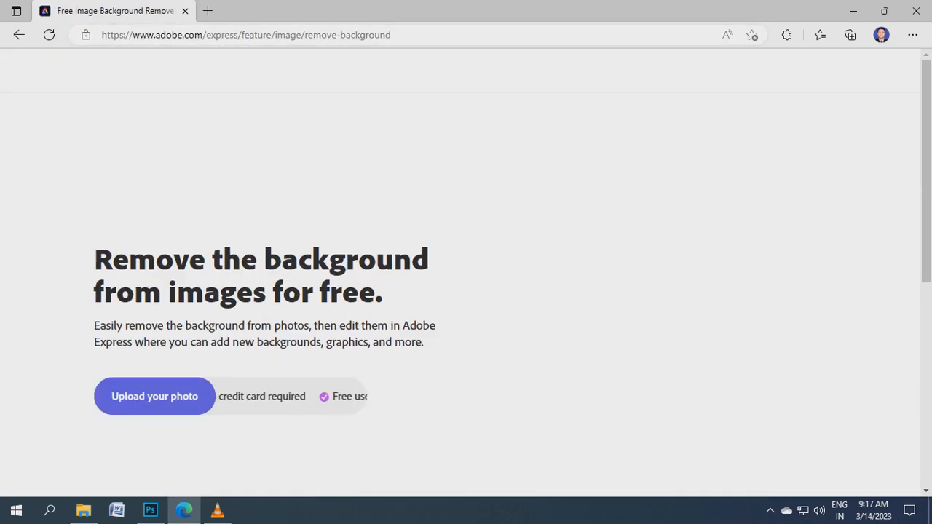
{"action": "left_click", "coordinate": [154, 397]}
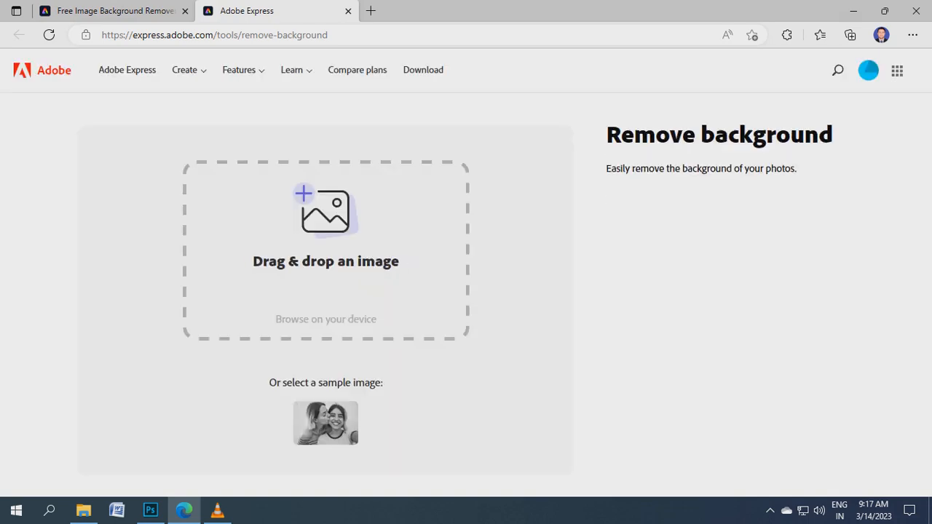
Step: Upload 20230313_171429 from the 2079-11-30 folder in Downloads for background removal
{"action": "left_click", "coordinate": [326, 320]}
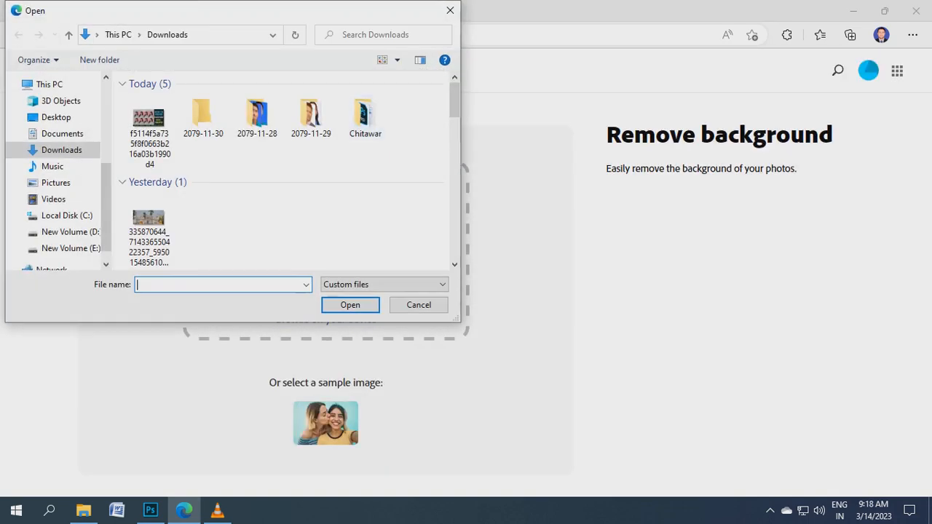
{"action": "double_click", "coordinate": [215, 118]}
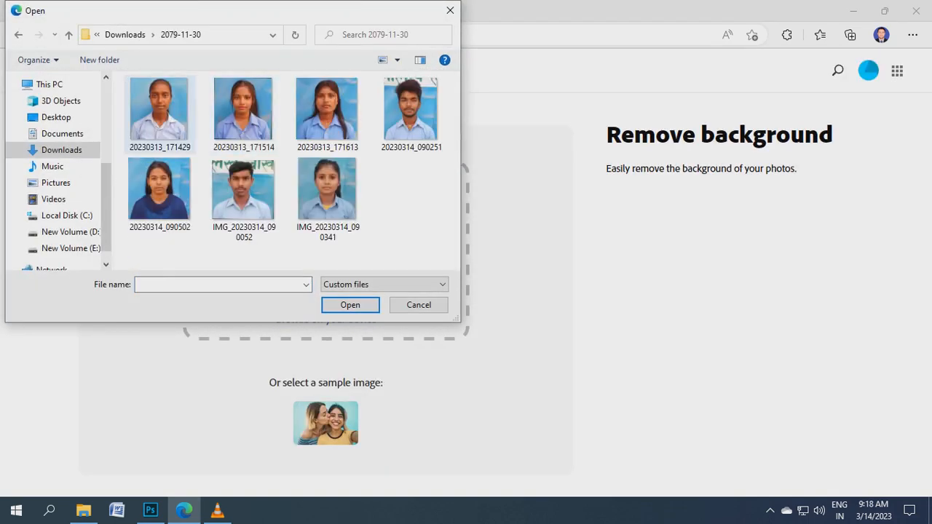
{"action": "left_click", "coordinate": [168, 117]}
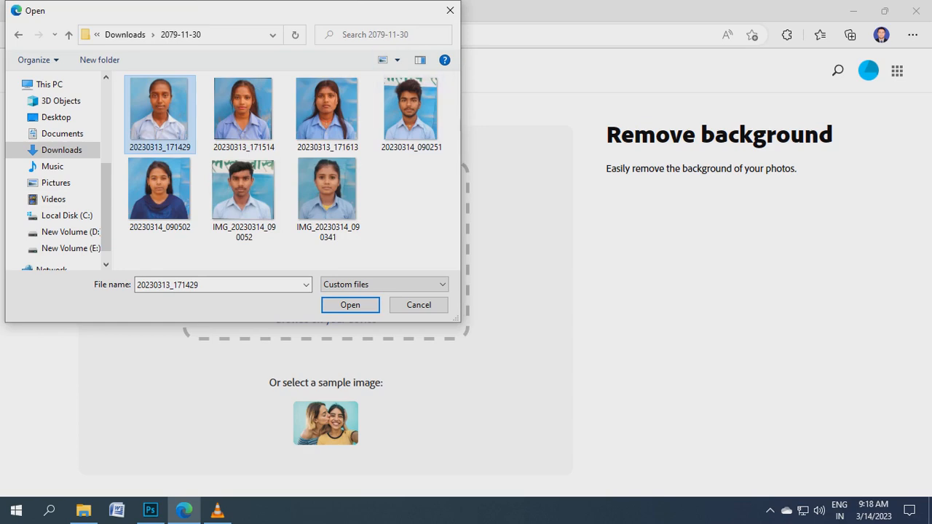
{"action": "key", "text": "Return"}
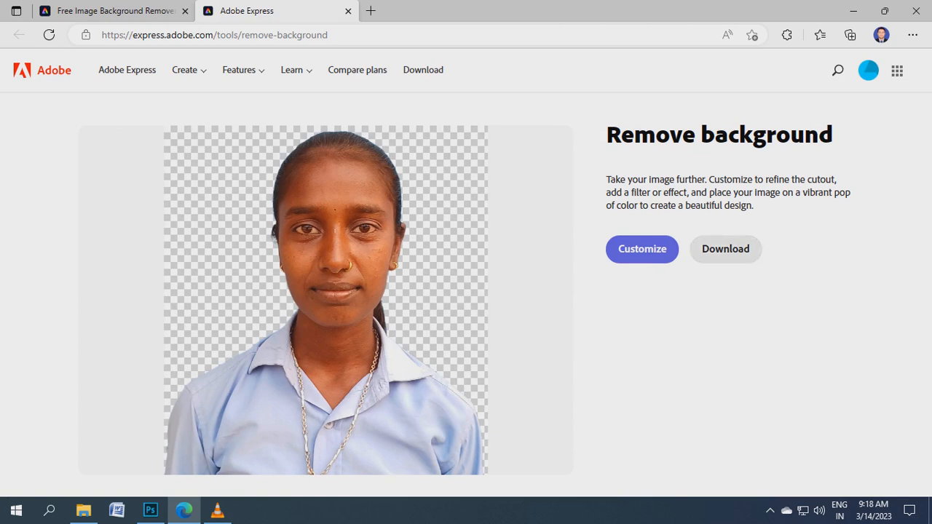
Step: Download the portrait cutout without its background and return to the background remover's start page
{"action": "left_click", "coordinate": [726, 249]}
{"action": "left_click", "coordinate": [109, 11]}
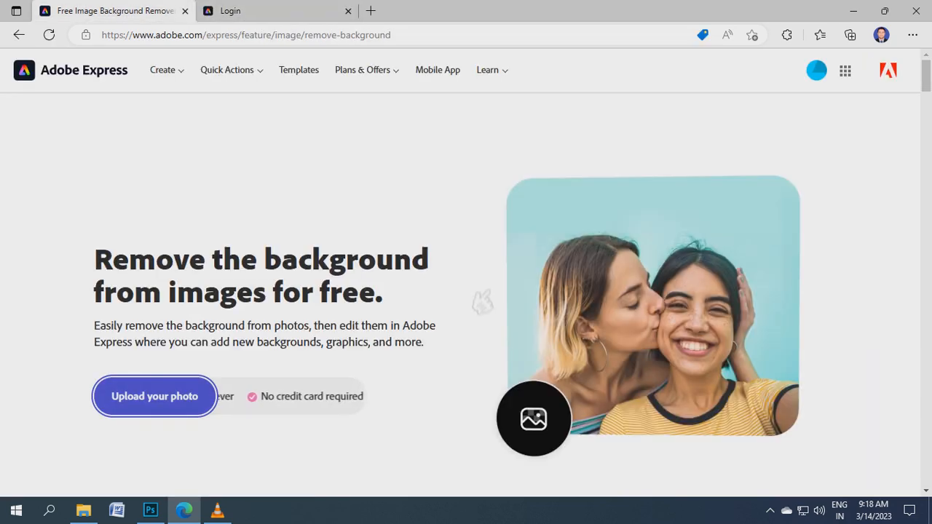
Step: Upload 20230313_171514 from the 2079-11-30 folder to the background removal tool
{"action": "left_click", "coordinate": [155, 396]}
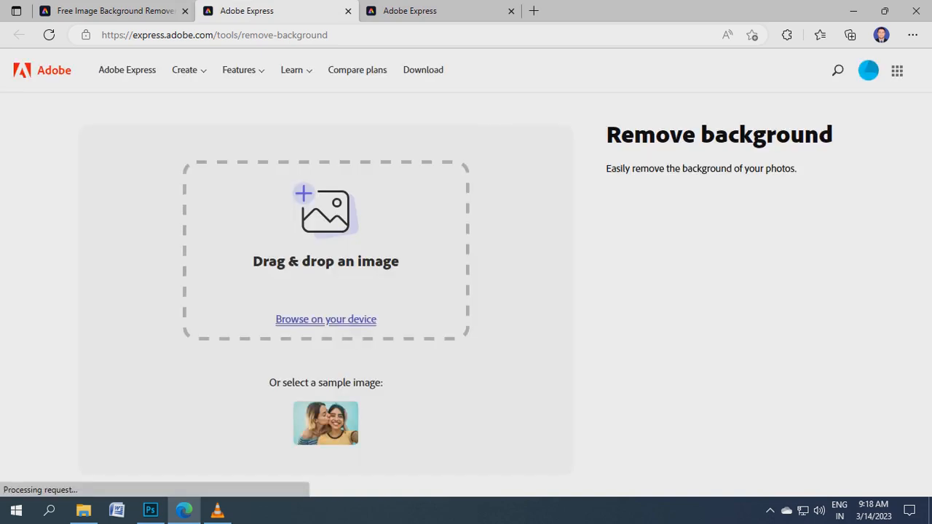
{"action": "left_click", "coordinate": [327, 319]}
{"action": "double_click", "coordinate": [245, 111]}
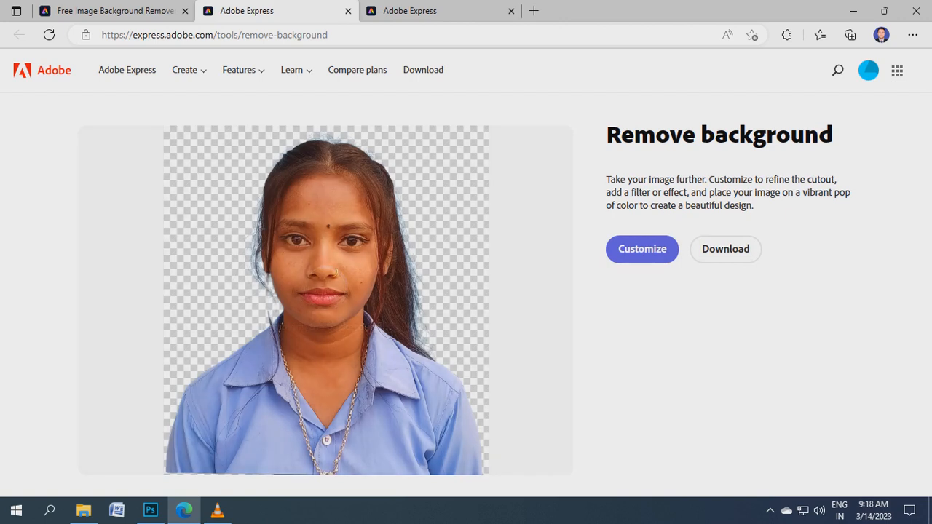
Step: Download the cutout of 20230313_171514, close the finished earlier project and return to the background remover's start page
{"action": "left_click", "coordinate": [725, 249]}
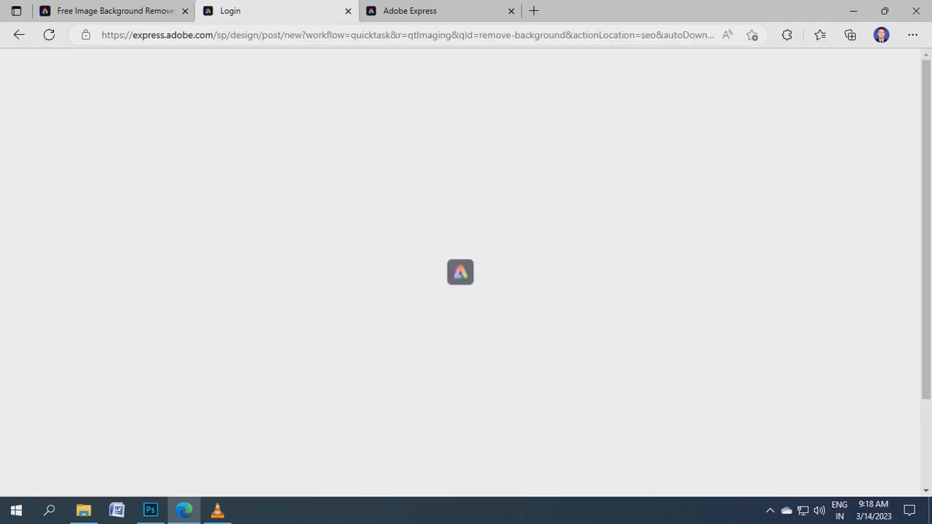
{"action": "left_click", "coordinate": [511, 10]}
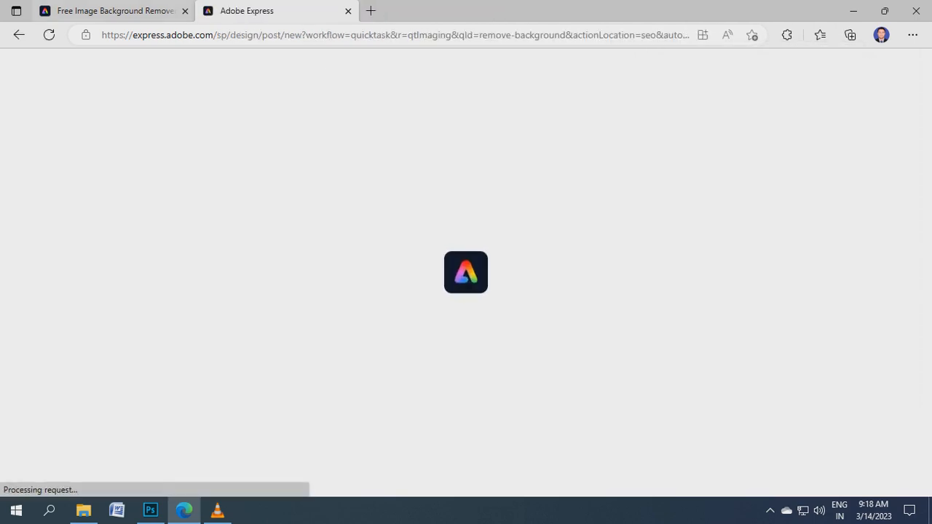
{"action": "left_click", "coordinate": [109, 10]}
Step: Open the background removal tool again and upload 20230313_171613 from the 2079-11-30 folder
{"action": "left_click", "coordinate": [514, 439]}
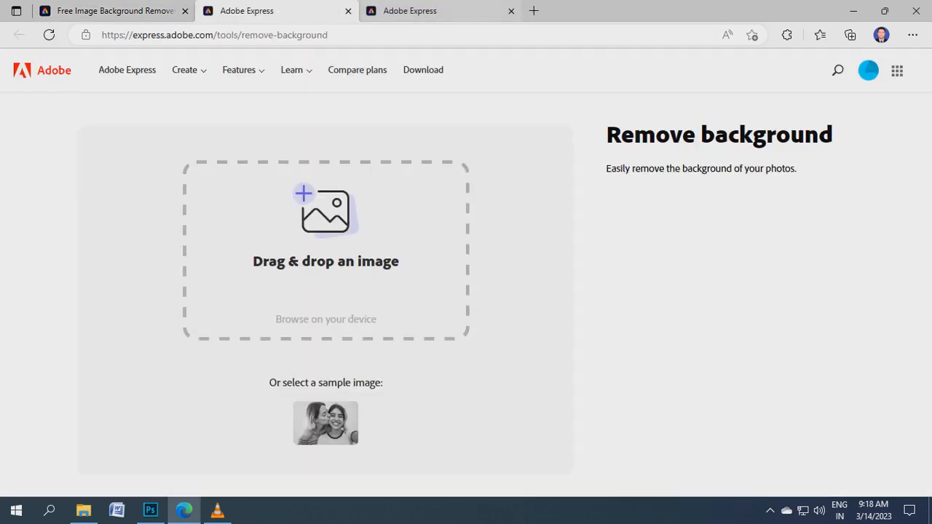
{"action": "left_click", "coordinate": [325, 320]}
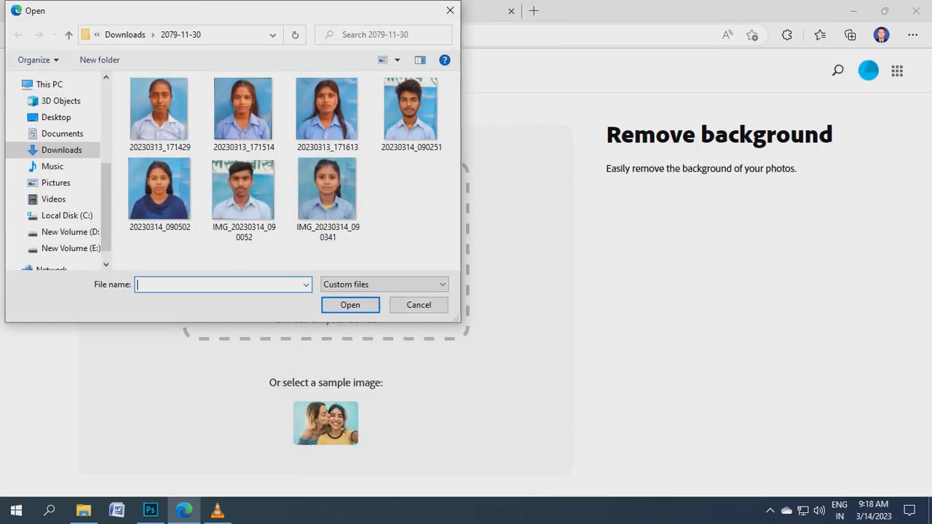
{"action": "double_click", "coordinate": [326, 110]}
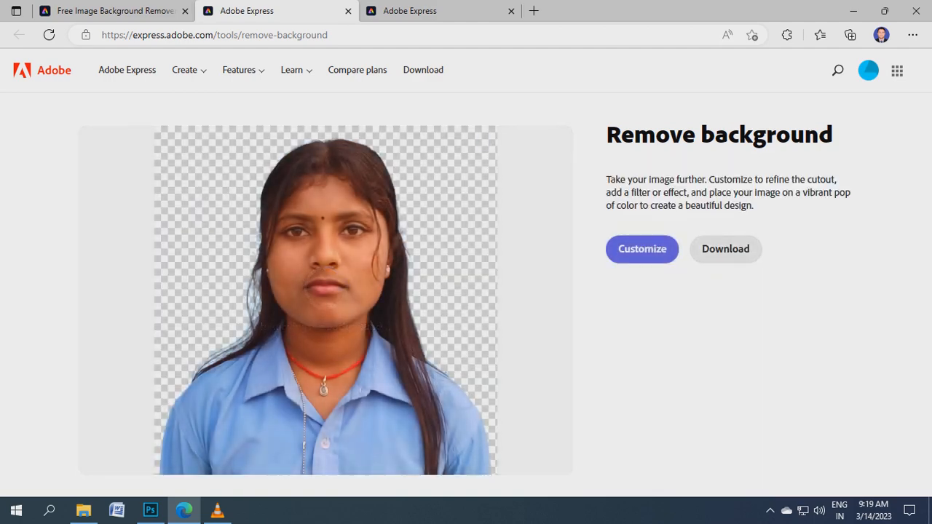
Step: Download the cutout of 20230313_171613, close the previous finished project and go back to the background remover's start page
{"action": "left_click", "coordinate": [725, 249]}
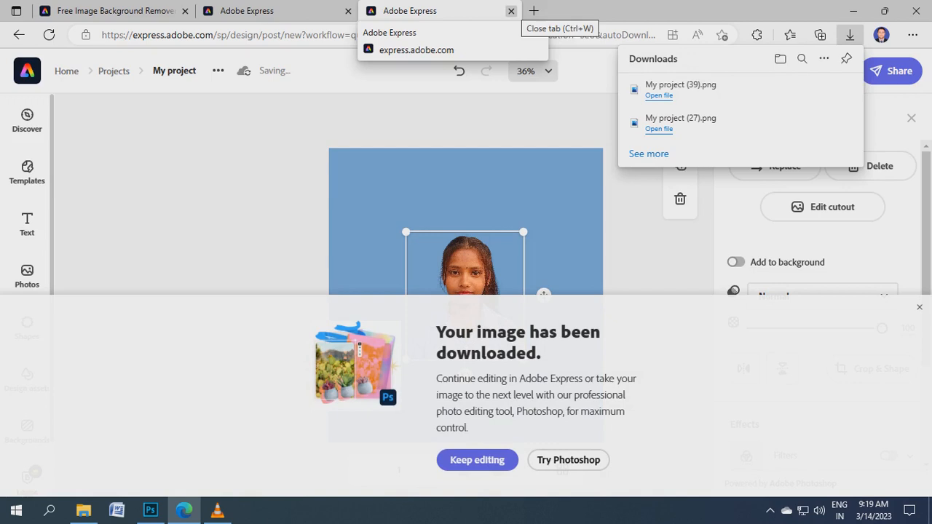
{"action": "left_click", "coordinate": [511, 10]}
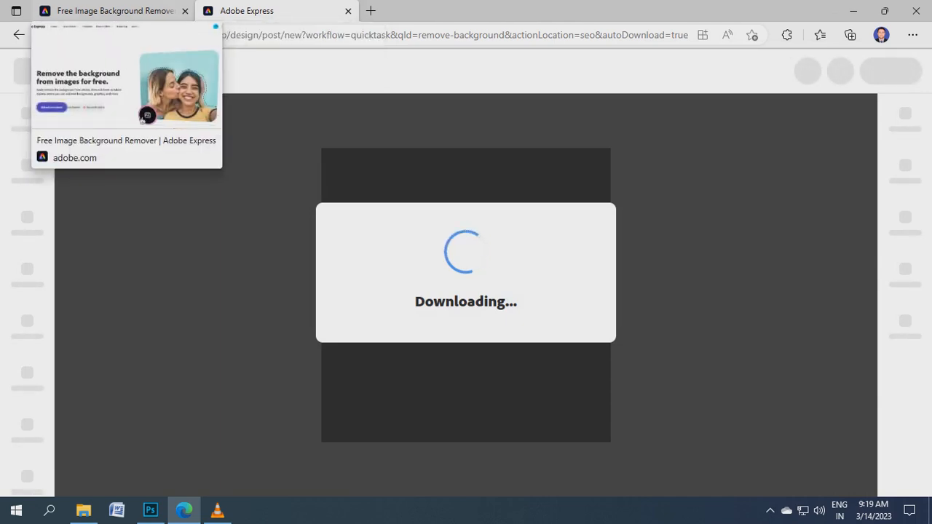
{"action": "left_click", "coordinate": [116, 11]}
Step: Start another background removal with 20230314_090251 from the 2079-11-30 folder
{"action": "left_click", "coordinate": [154, 395]}
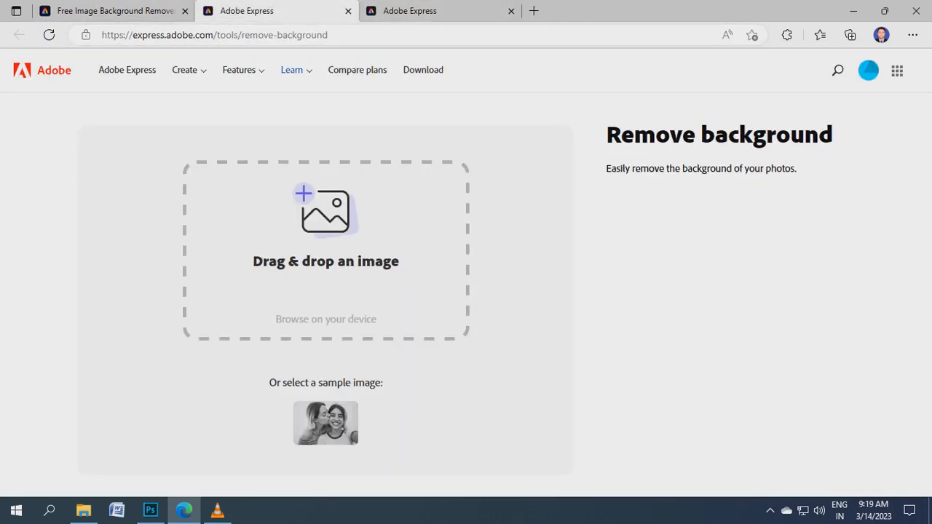
{"action": "left_click", "coordinate": [326, 320]}
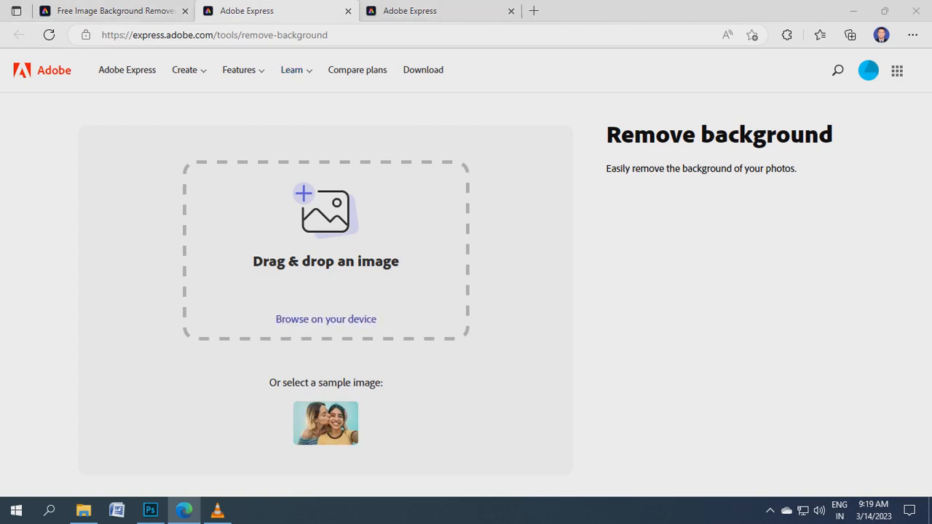
{"action": "double_click", "coordinate": [410, 109]}
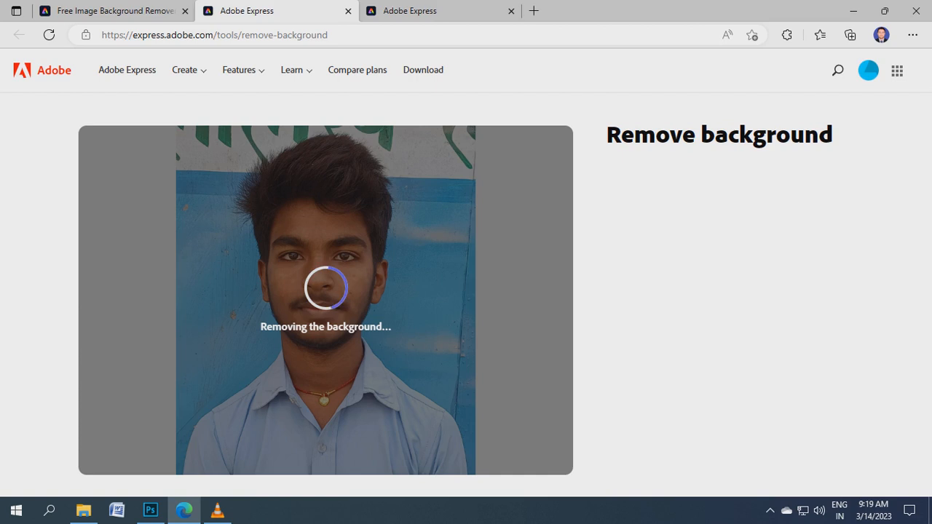
Step: Close the finished project of the previous cutout and upload 20230314_090502 in a separate background removal session
{"action": "key", "text": "ctrl+j"}
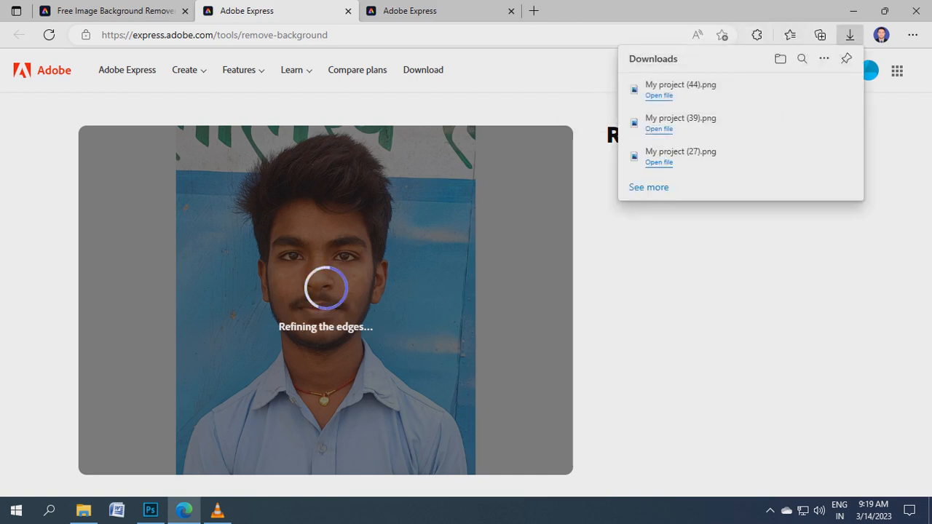
{"action": "left_click", "coordinate": [511, 11]}
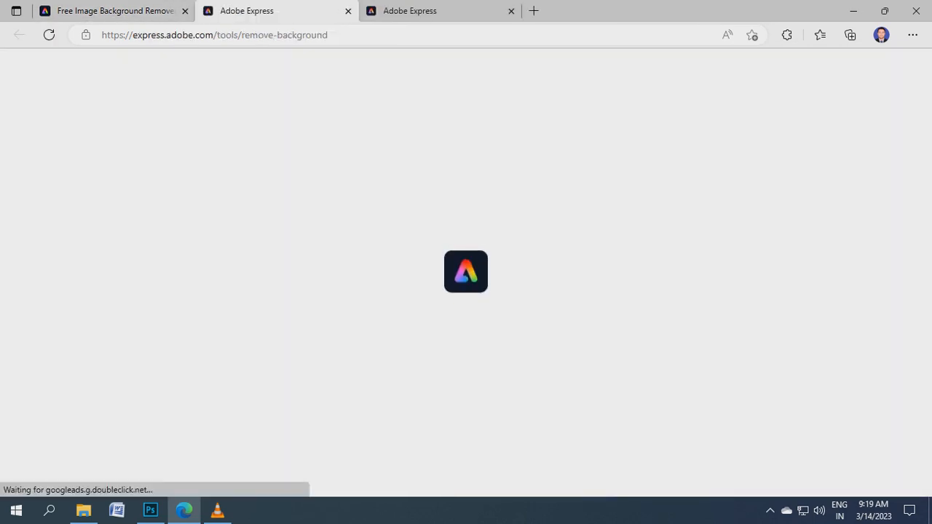
{"action": "left_click", "coordinate": [325, 320]}
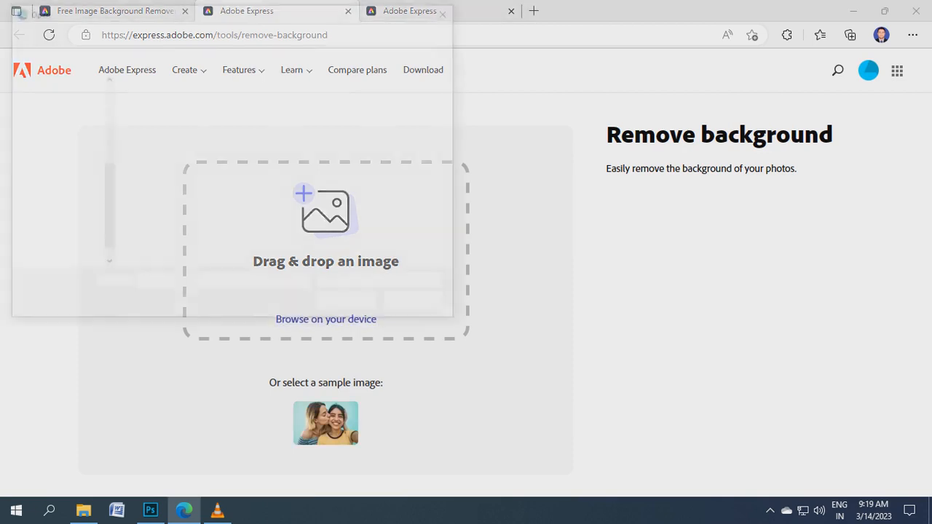
{"action": "double_click", "coordinate": [161, 188]}
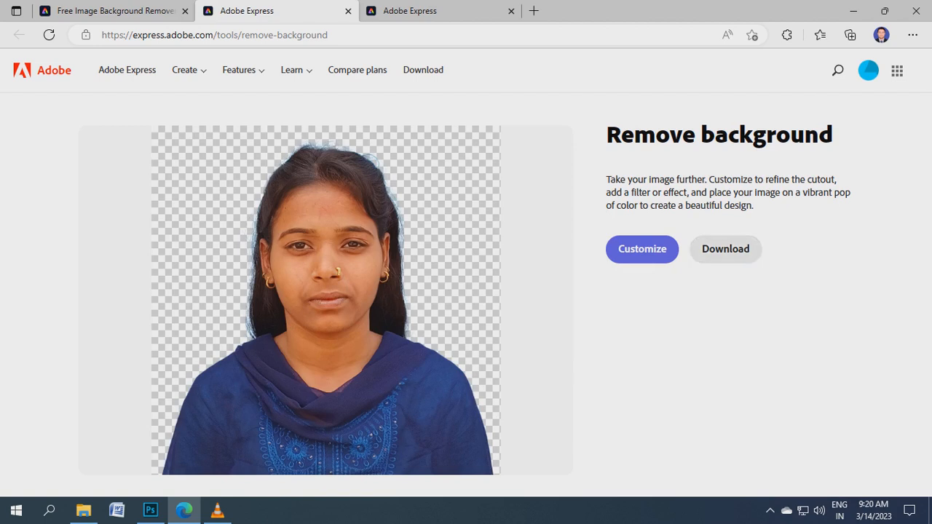
Step: Download the cutouts of 20230314_090502 and 20230314_090251, and close both finished projects
{"action": "left_click", "coordinate": [726, 249]}
{"action": "left_click", "coordinate": [407, 10]}
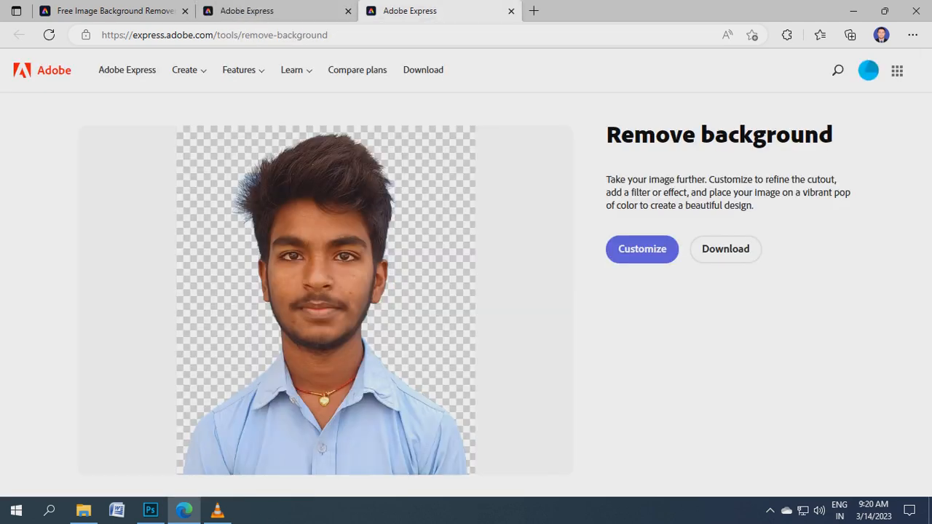
{"action": "left_click", "coordinate": [726, 249]}
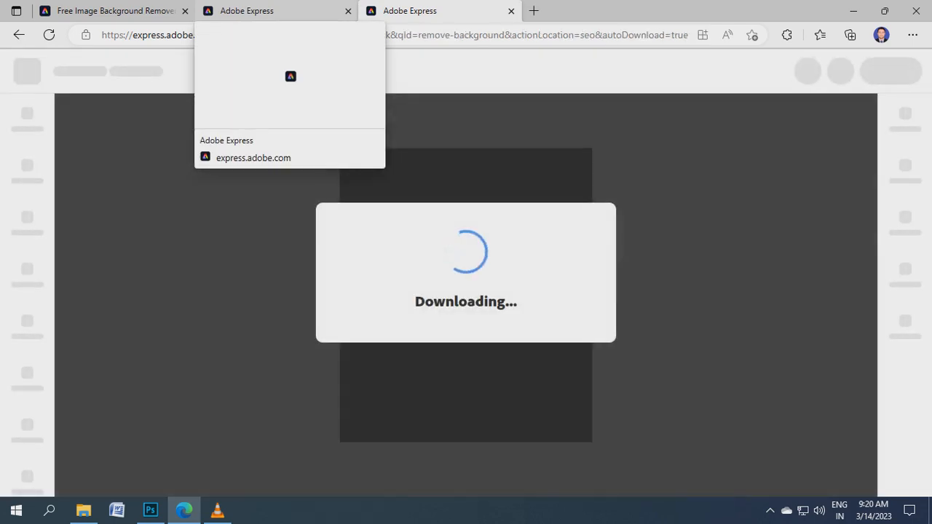
{"action": "left_click", "coordinate": [276, 11]}
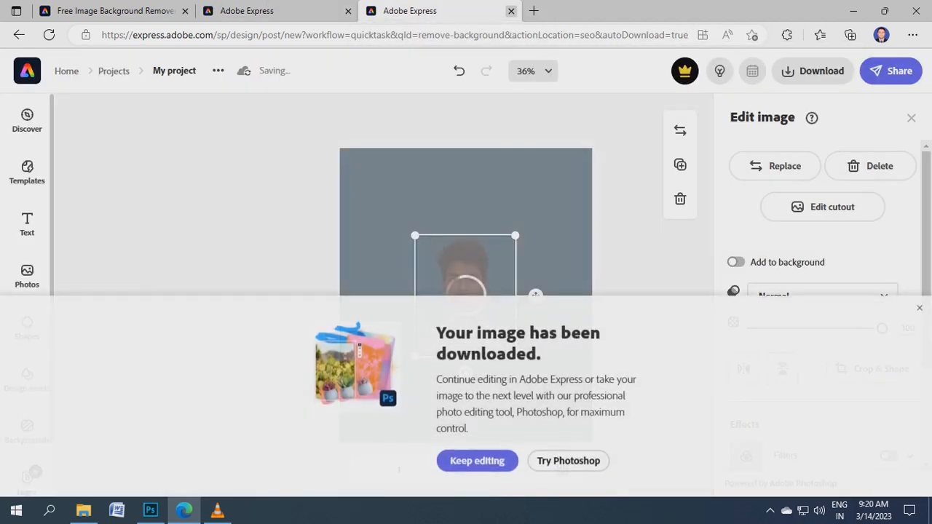
{"action": "left_click", "coordinate": [511, 11]}
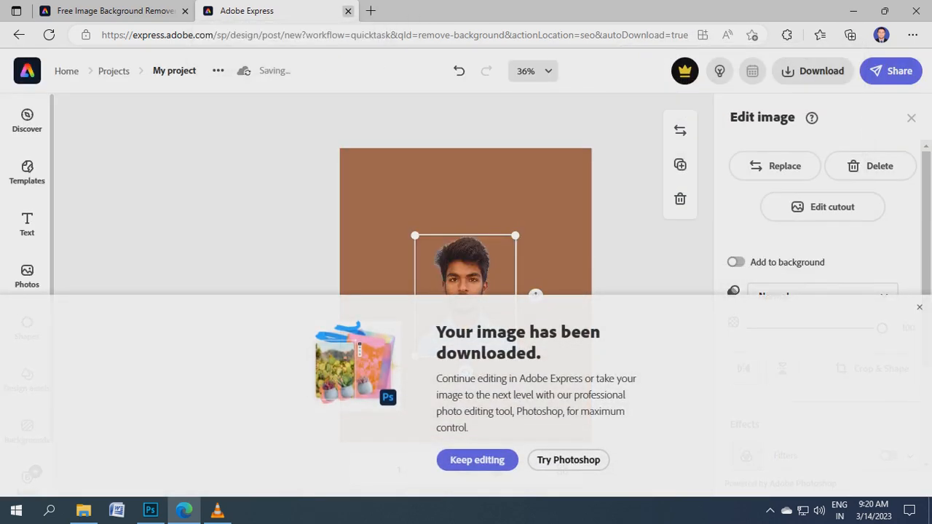
{"action": "left_click", "coordinate": [347, 11]}
Step: Reopen the background removal tool and upload IMG_20230314_090052 from the 2079-11-30 folder
{"action": "left_click", "coordinate": [557, 435]}
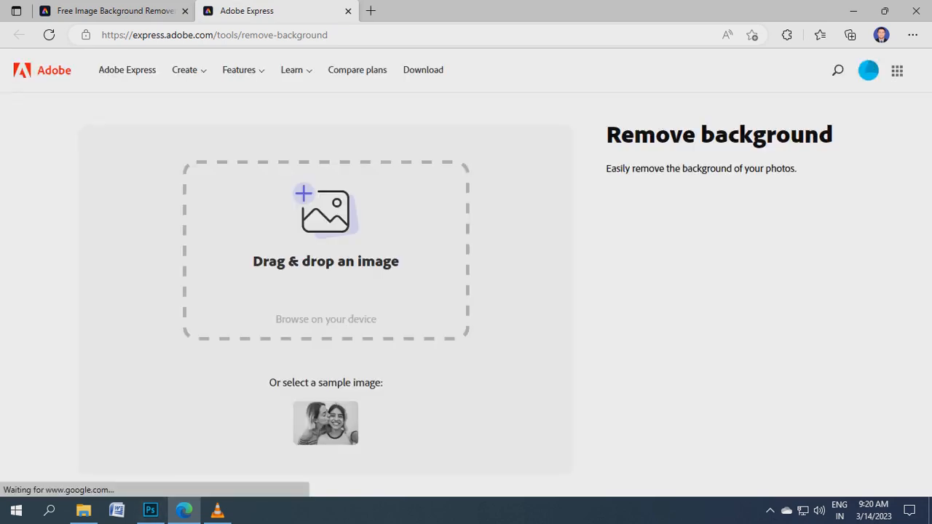
{"action": "left_click", "coordinate": [326, 320]}
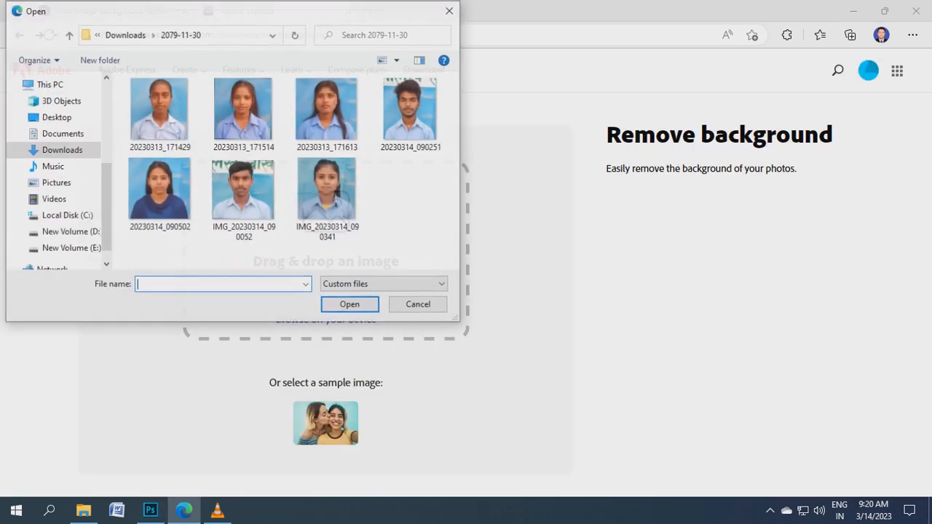
{"action": "left_click", "coordinate": [243, 190]}
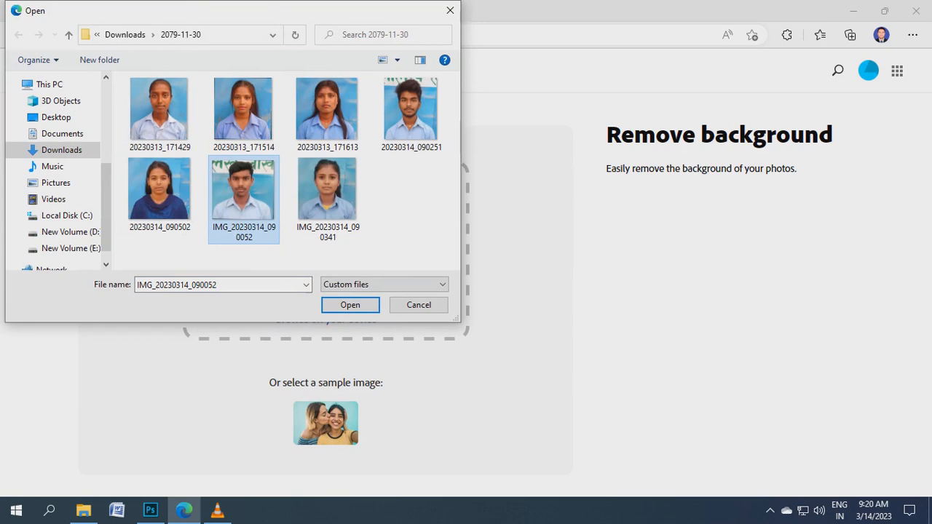
{"action": "key", "text": "Return"}
Step: Open a second background removal session from the start page and upload IMG_20230314_090341
{"action": "left_click", "coordinate": [115, 11]}
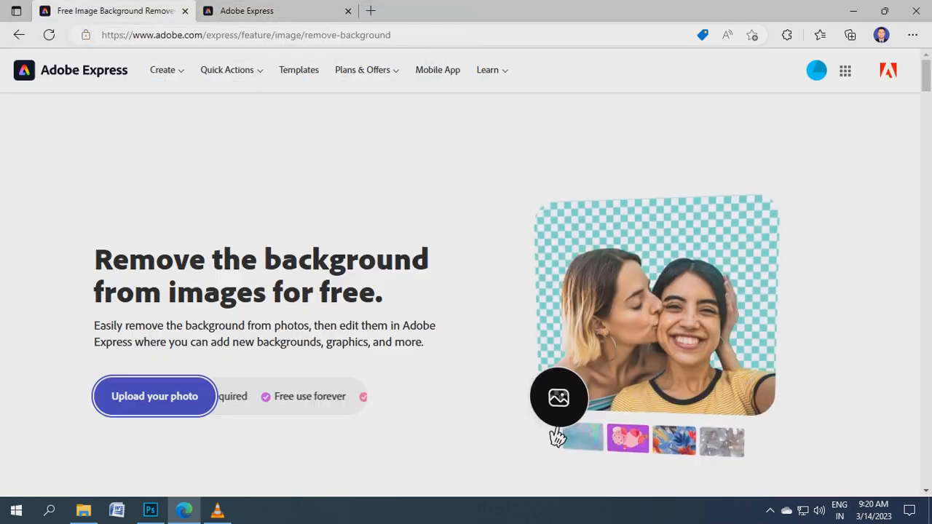
{"action": "left_click", "coordinate": [155, 396]}
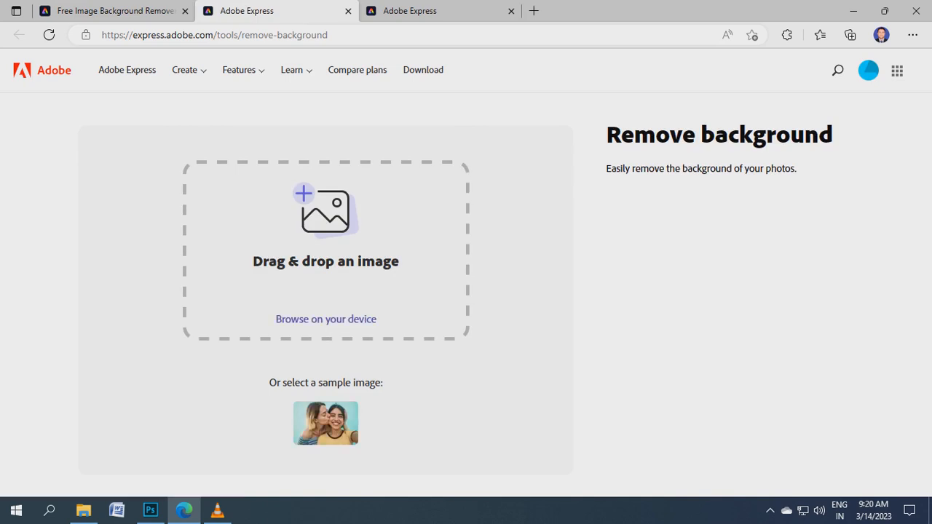
{"action": "left_click", "coordinate": [325, 320]}
{"action": "double_click", "coordinate": [327, 191]}
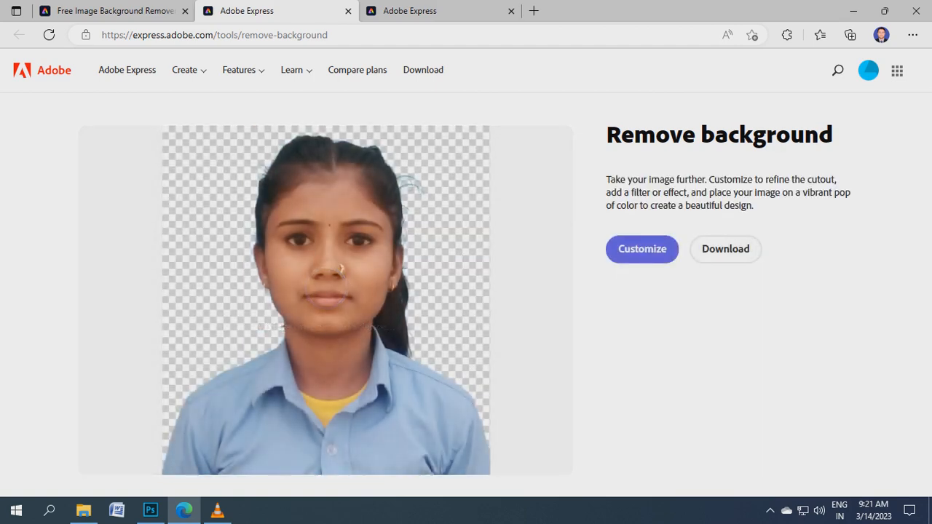
Step: Download the cutouts of IMG_20230314_090341 and IMG_20230314_090052, and close the browser
{"action": "left_click", "coordinate": [725, 249]}
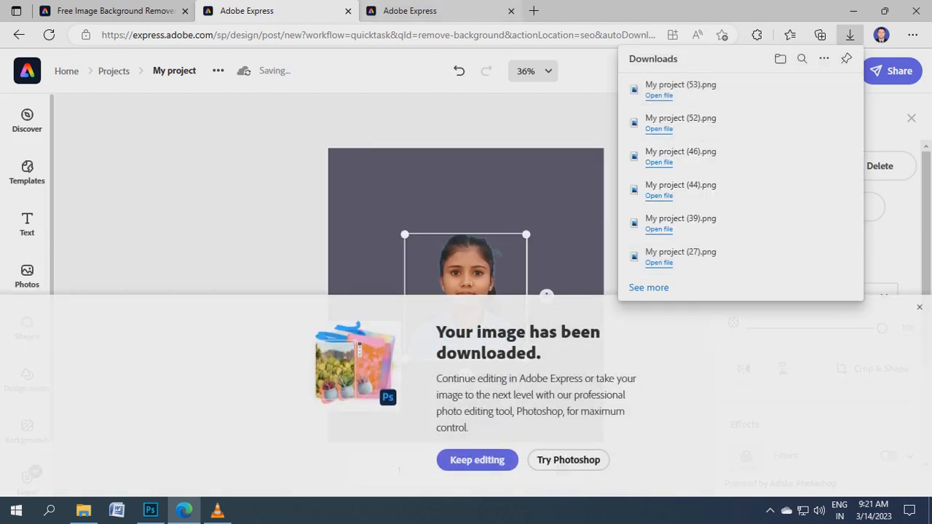
{"action": "left_click", "coordinate": [422, 11]}
{"action": "left_click", "coordinate": [726, 249]}
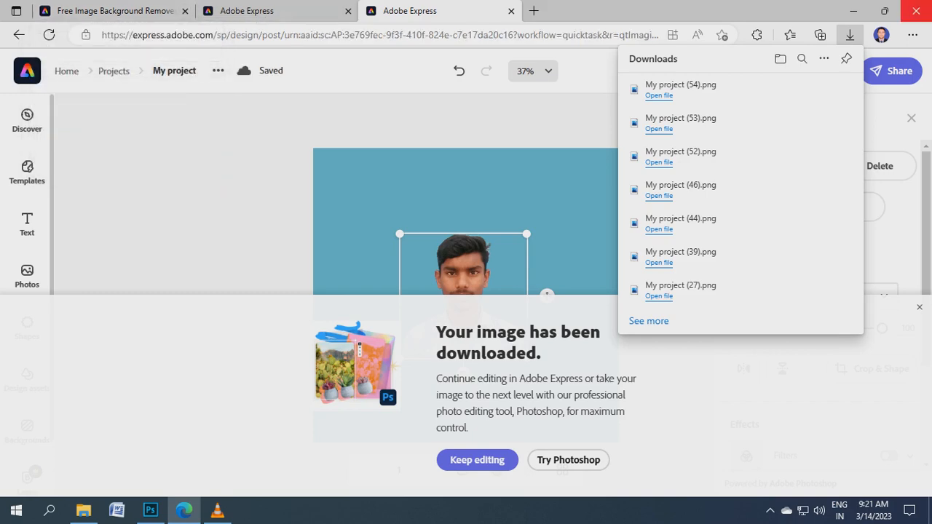
{"action": "left_click", "coordinate": [910, 11]}
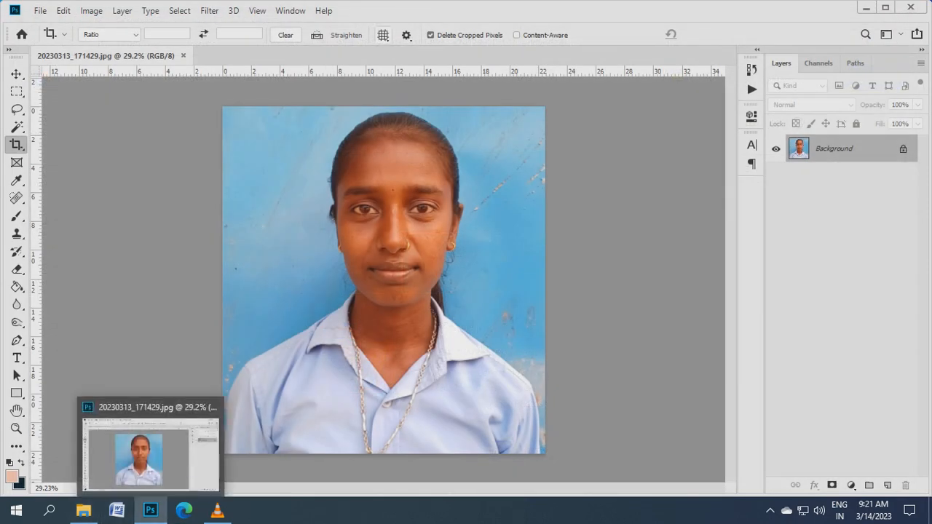
Step: Close 20230313_171429.jpg in Photoshop and bring up the dialog for opening files
{"action": "left_click", "coordinate": [183, 56]}
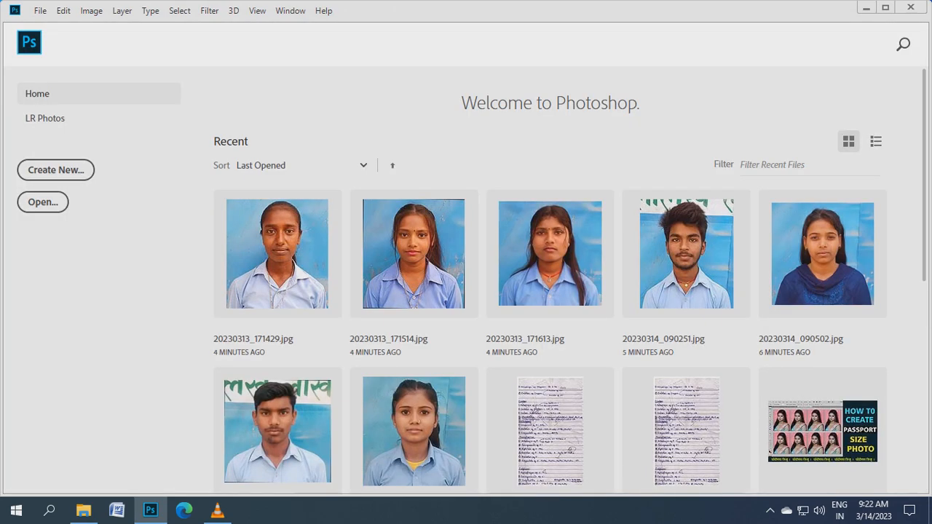
{"action": "key", "text": "ctrl+n"}
{"action": "key", "text": "ctrl+o"}
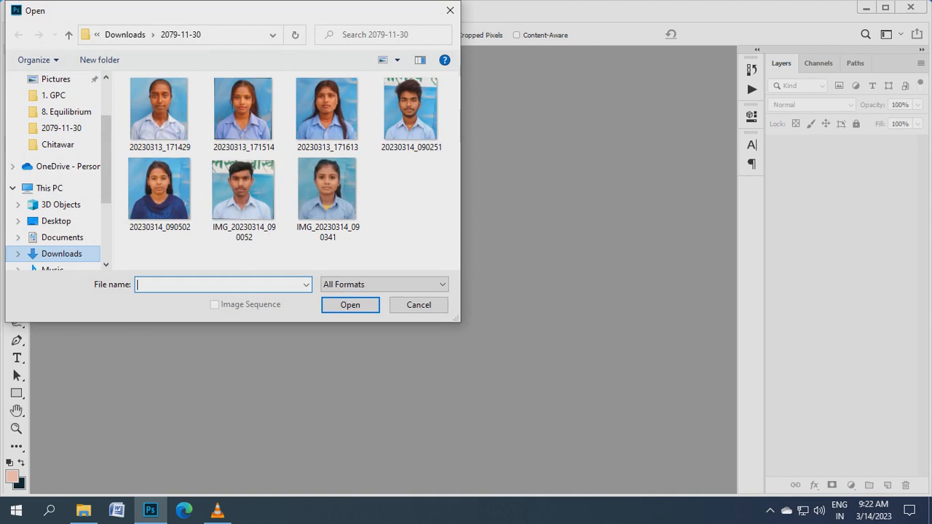
Step: Move the seven My project cutouts, numbered 27 to 54, from Downloads into its 2079-11-30 folder
{"action": "left_click", "coordinate": [61, 254]}
{"action": "left_click", "coordinate": [149, 121]}
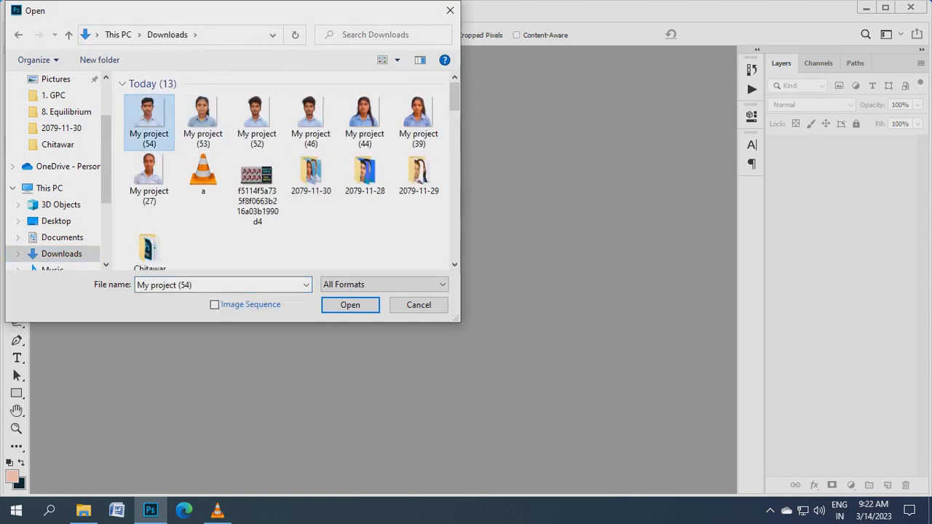
{"action": "key", "text": "shift+Right"}
{"action": "key", "text": "shift+Right"}
{"action": "key", "text": "shift+Right"}
{"action": "key", "text": "shift+Right"}
{"action": "key", "text": "shift+Right"}
{"action": "key", "text": "shift+Right"}
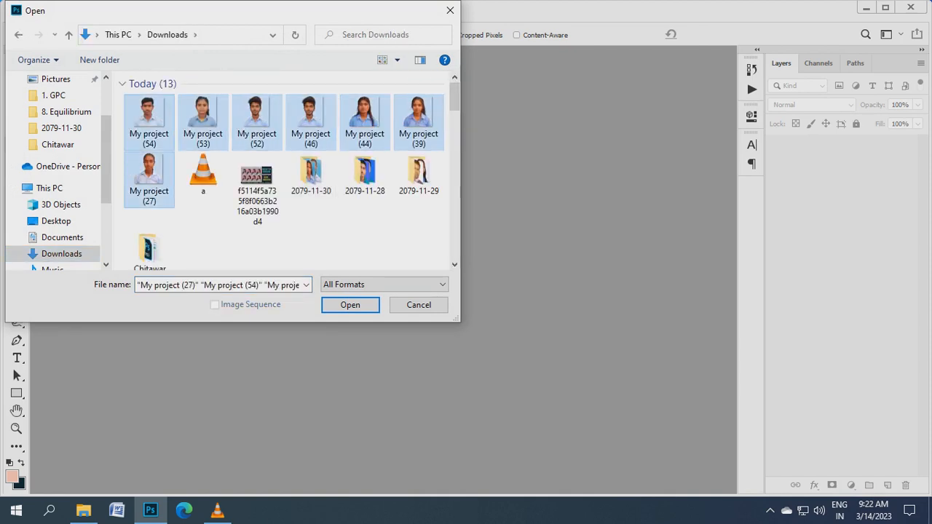
{"action": "key", "text": "Right"}
{"action": "key", "text": "Right"}
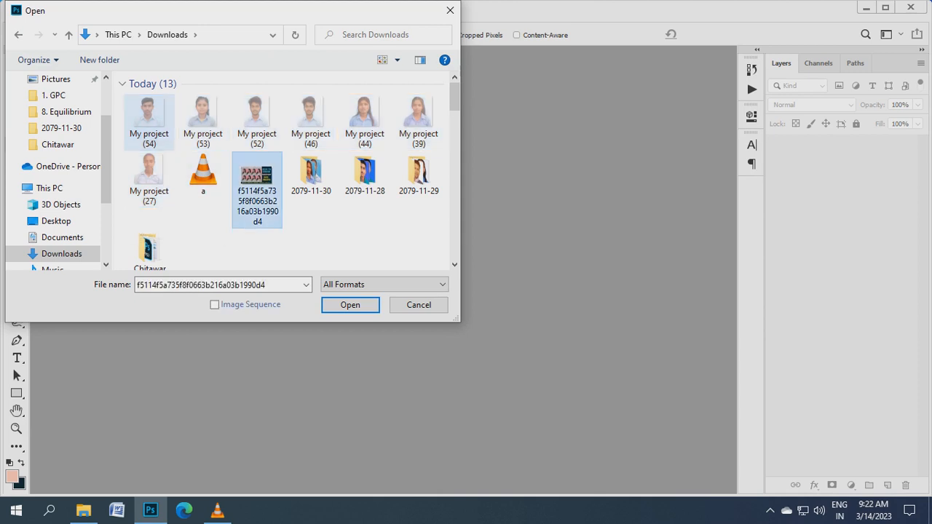
{"action": "key", "text": "Right"}
{"action": "key", "text": "Return"}
{"action": "key", "text": "ctrl+v"}
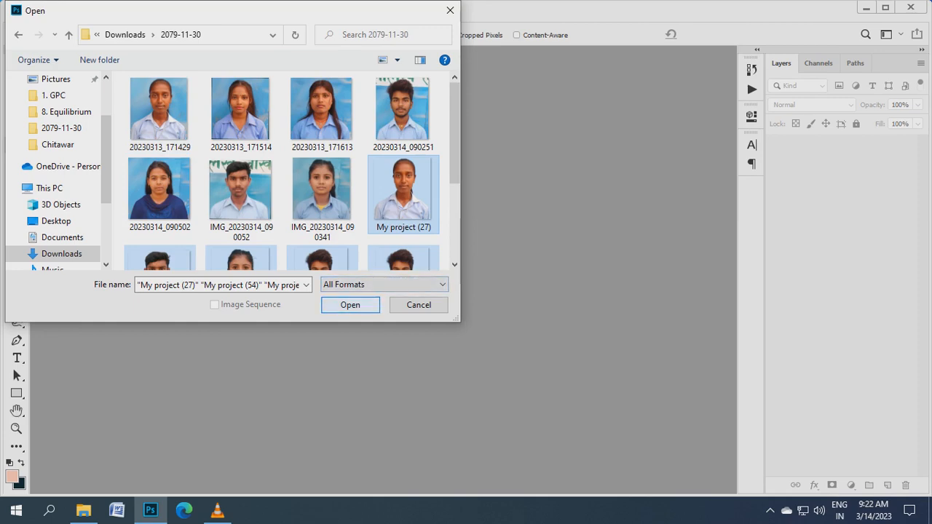
Step: Open the seven selected My project cutouts and examine the hair edges of My project (39)
{"action": "key", "text": "Return"}
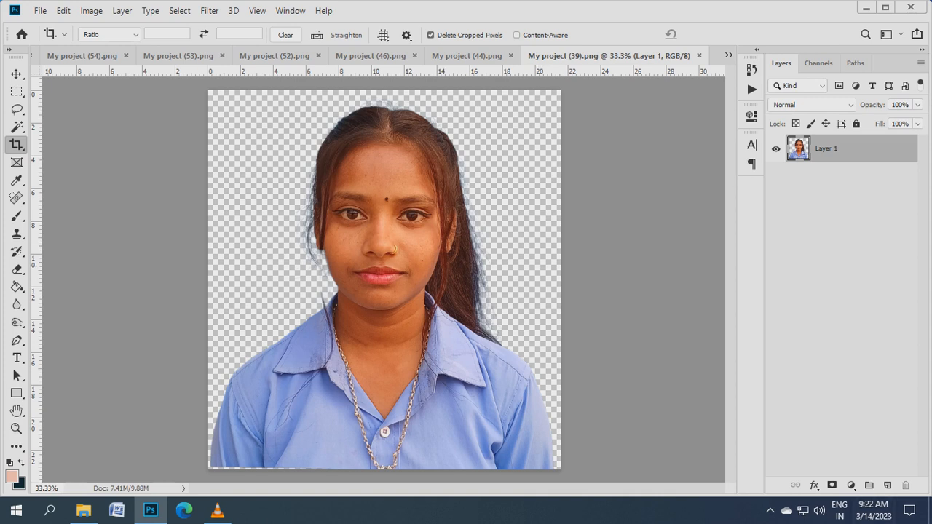
{"action": "scroll", "coordinate": [355, 242], "scroll_direction": "up", "scroll_amount": 8}
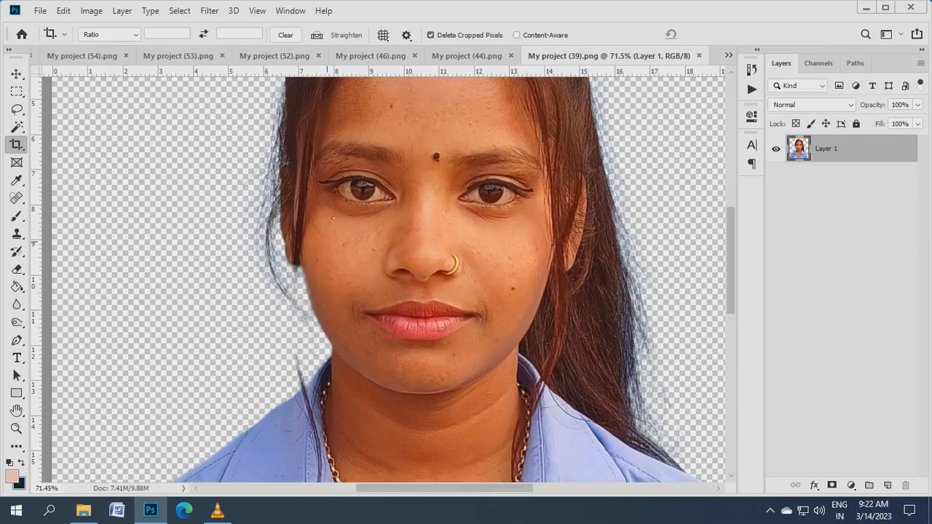
{"action": "scroll", "coordinate": [322, 264], "scroll_direction": "down", "scroll_amount": 3}
{"action": "scroll", "coordinate": [322, 269], "scroll_direction": "down", "scroll_amount": 2}
{"action": "scroll", "coordinate": [322, 269], "scroll_direction": "up", "scroll_amount": 4}
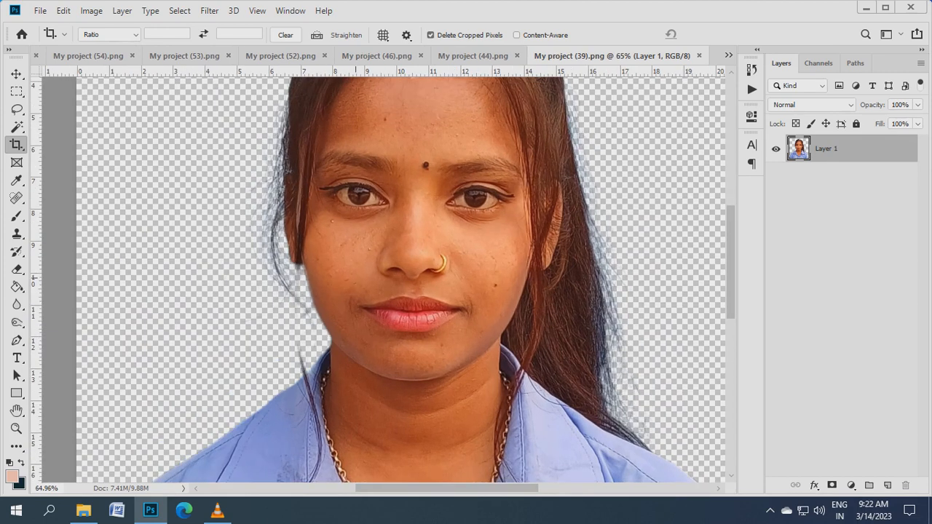
{"action": "scroll", "coordinate": [386, 280], "scroll_direction": "up", "scroll_amount": 2}
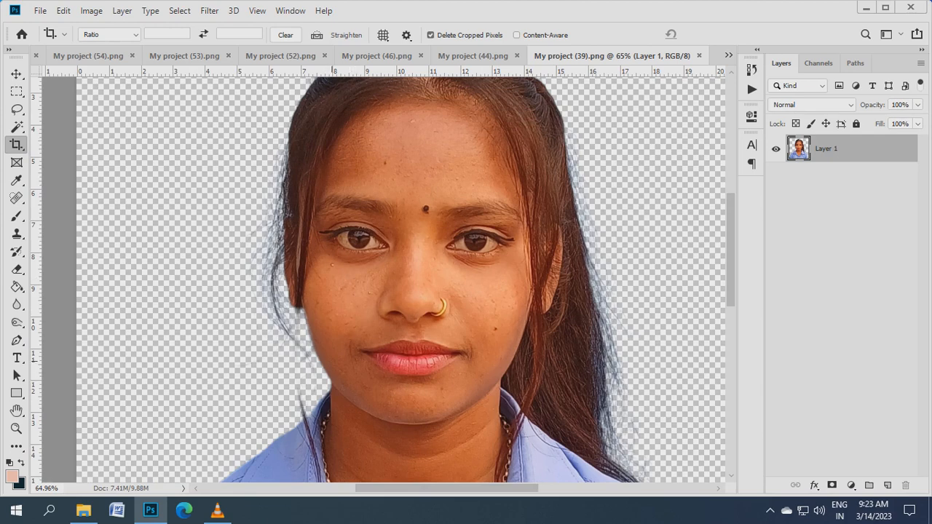
{"action": "scroll", "coordinate": [386, 279], "scroll_direction": "down", "scroll_amount": 2}
{"action": "scroll", "coordinate": [340, 341], "scroll_direction": "down", "scroll_amount": 3}
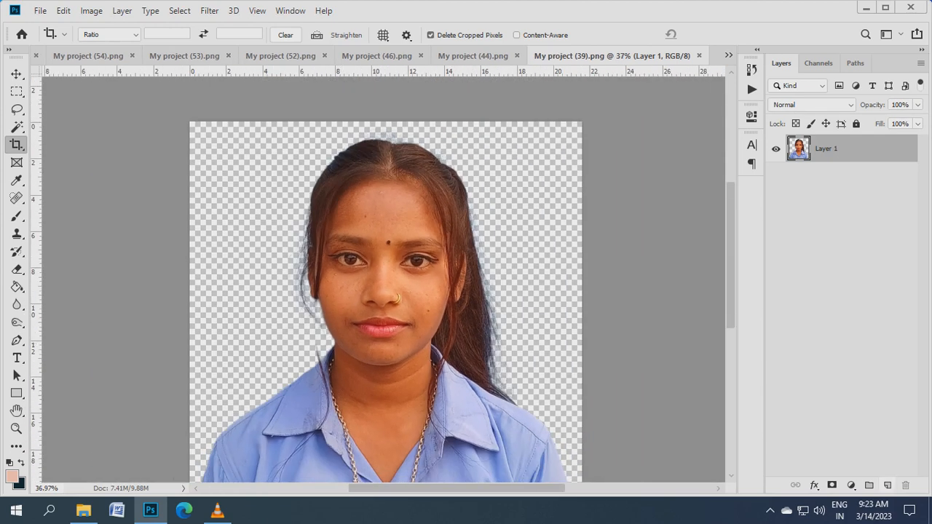
Step: Add a solid color fill layer with the hex color 4450b4 and place it beneath Layer 1 in My project (39)
{"action": "left_click", "coordinate": [851, 485]}
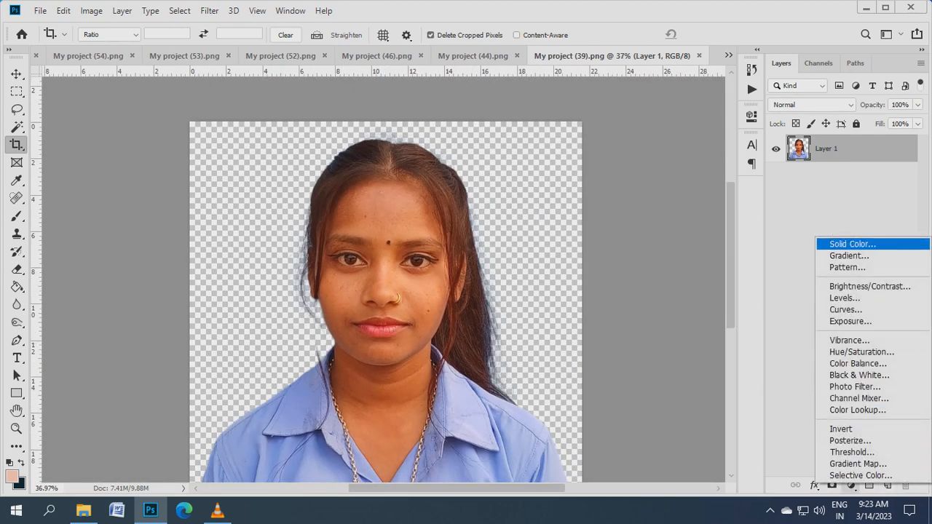
{"action": "left_click", "coordinate": [848, 243]}
{"action": "type", "text": "ffffff"}
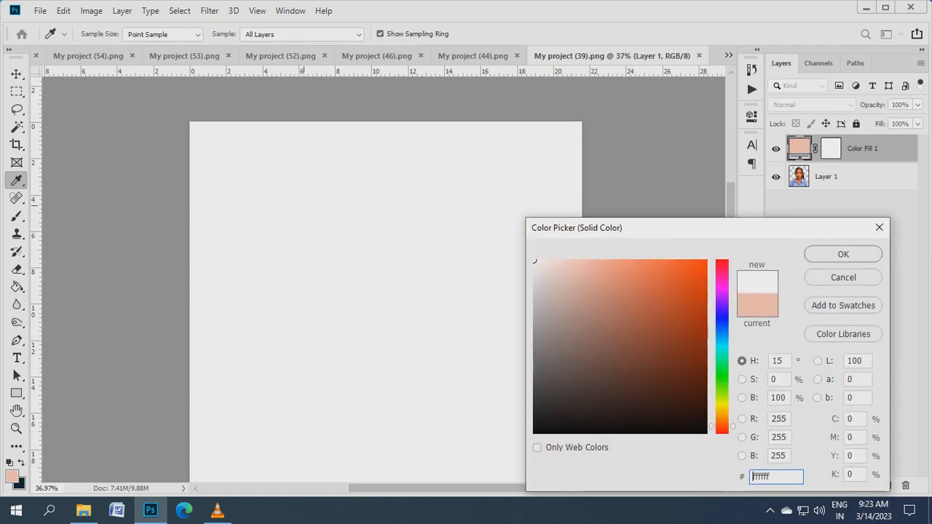
{"action": "key", "text": "ctrl+a"}
{"action": "type", "text": "4450b4"}
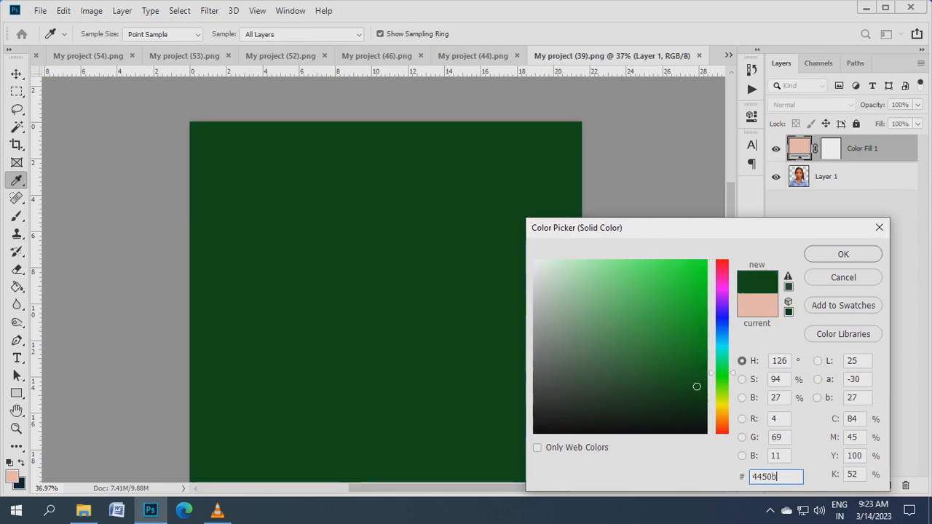
{"action": "key", "text": "Return"}
{"action": "key", "text": "c"}
{"action": "key", "text": "ctrl+bracketleft"}
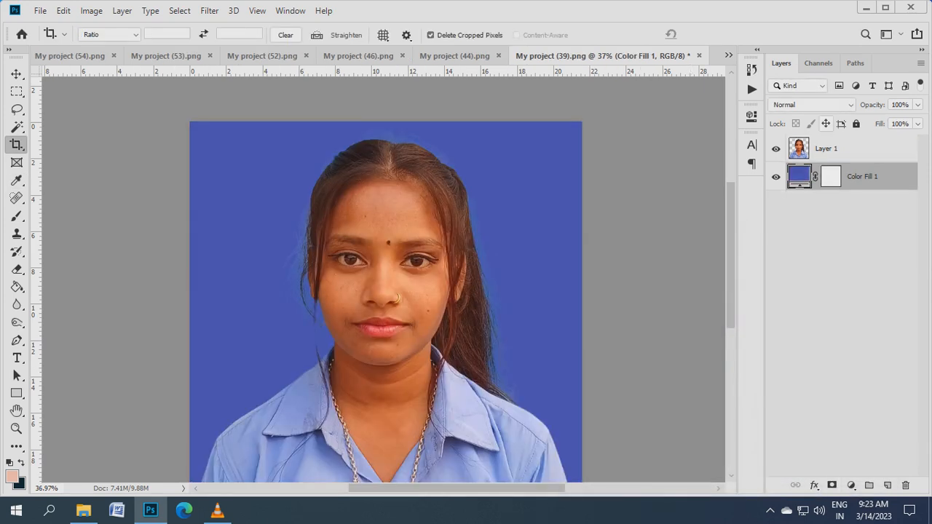
Step: Change the color of the fill layer to white, ffffff
{"action": "double_click", "coordinate": [799, 175]}
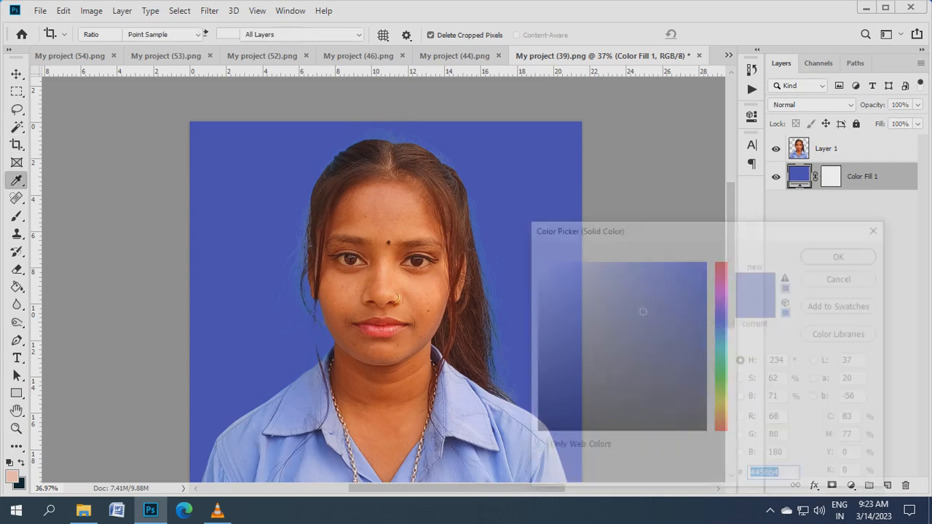
{"action": "left_click", "coordinate": [542, 263]}
{"action": "left_click_drag", "start_coordinate": [542, 263], "coordinate": [536, 261]}
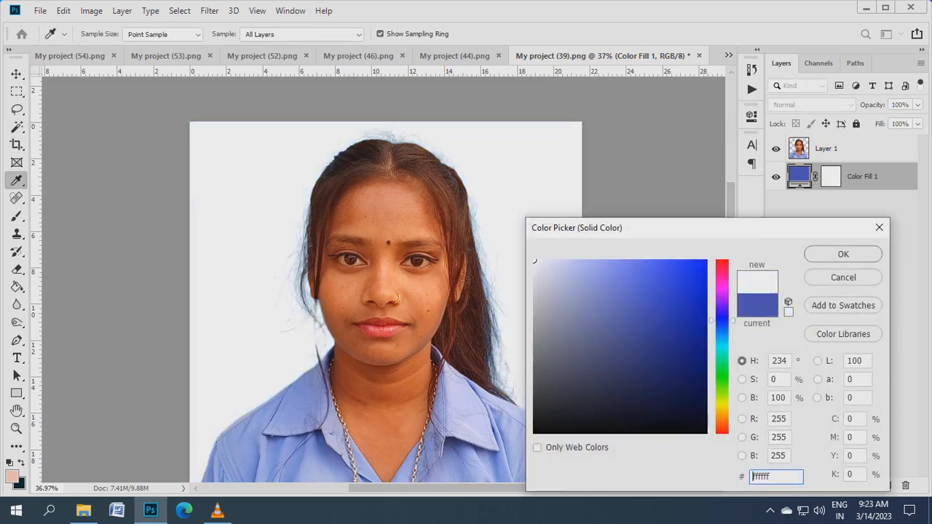
{"action": "key", "text": "Return"}
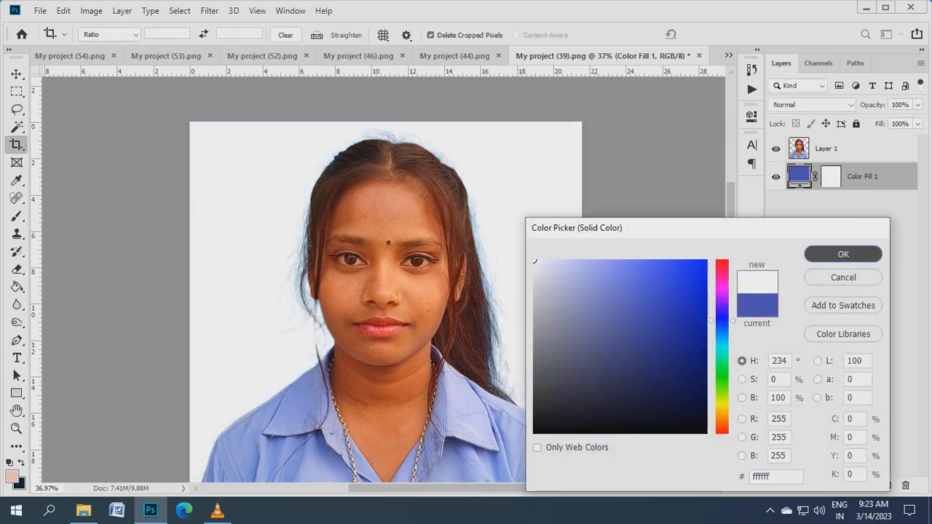
Step: Try to rebuild the broken hair strand beside the cheek by copying a piece of it from Layer 1 and moving the copy upward
{"action": "scroll", "coordinate": [345, 242], "scroll_direction": "up", "scroll_amount": 4}
{"action": "scroll", "coordinate": [344, 291], "scroll_direction": "up", "scroll_amount": 1}
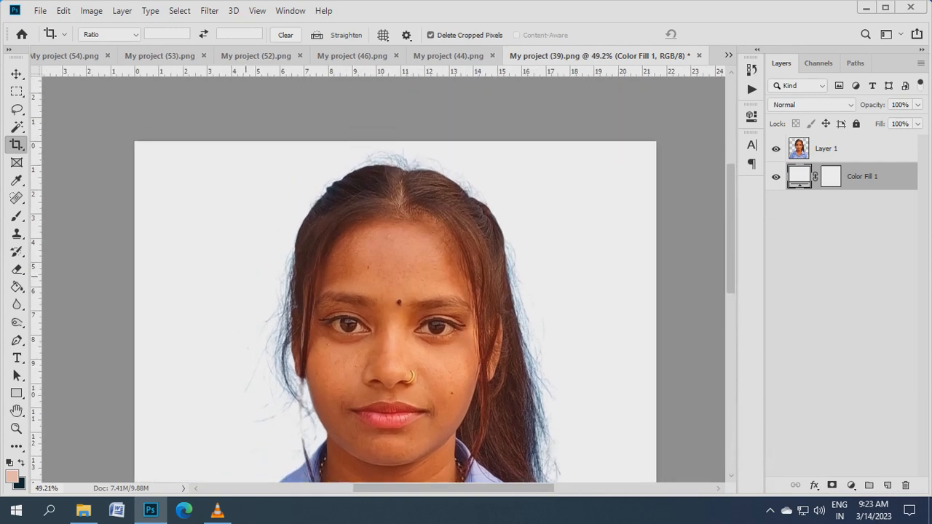
{"action": "scroll", "coordinate": [407, 291], "scroll_direction": "down", "scroll_amount": 2}
{"action": "scroll", "coordinate": [408, 291], "scroll_direction": "up", "scroll_amount": 6}
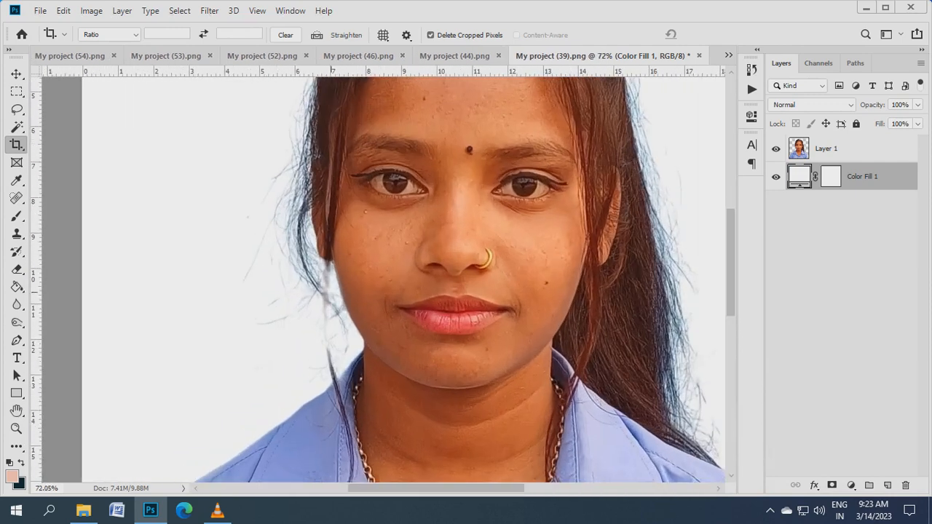
{"action": "scroll", "coordinate": [334, 315], "scroll_direction": "up", "scroll_amount": 1}
{"action": "scroll", "coordinate": [378, 279], "scroll_direction": "down", "scroll_amount": 1}
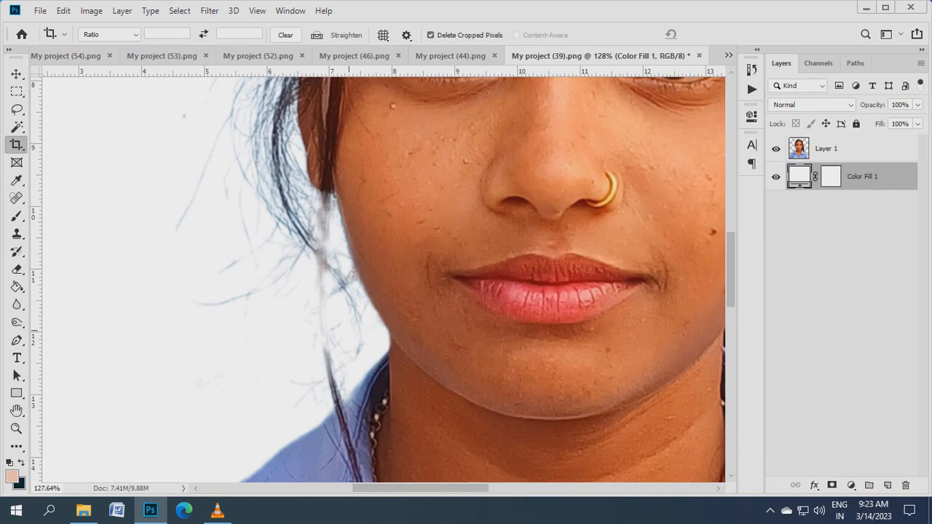
{"action": "key", "text": "m"}
{"action": "left_click_drag", "start_coordinate": [311, 340], "coordinate": [342, 401]}
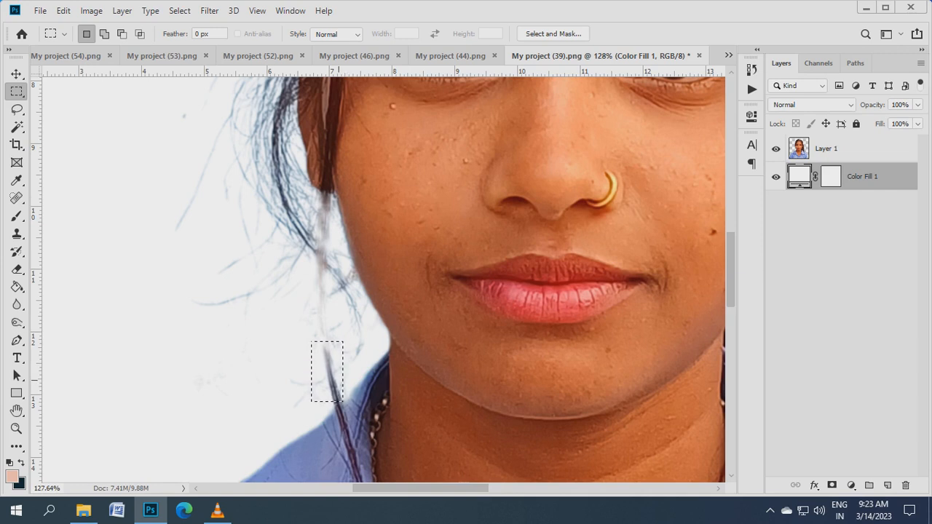
{"action": "left_click", "coordinate": [830, 149]}
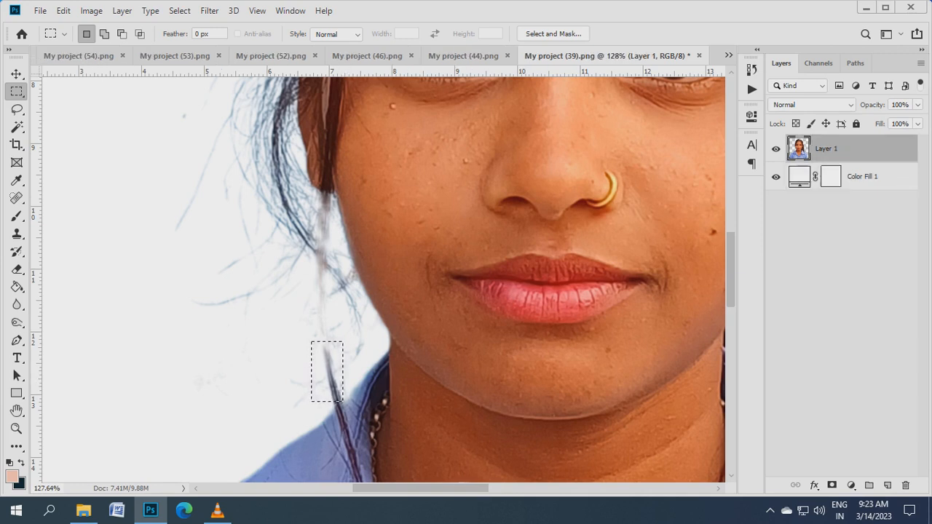
{"action": "key", "text": "ctrl+j"}
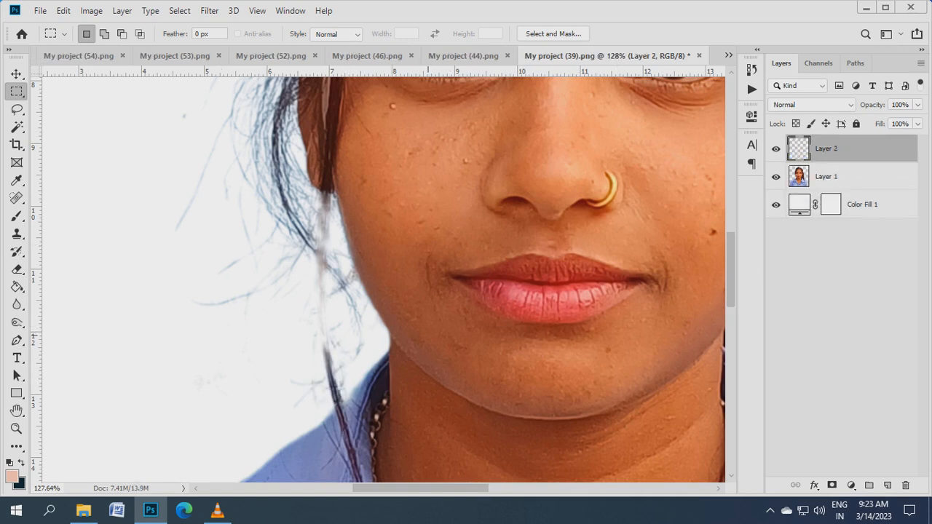
{"action": "key", "text": "v"}
{"action": "left_click_drag", "start_coordinate": [377, 341], "coordinate": [330, 287]}
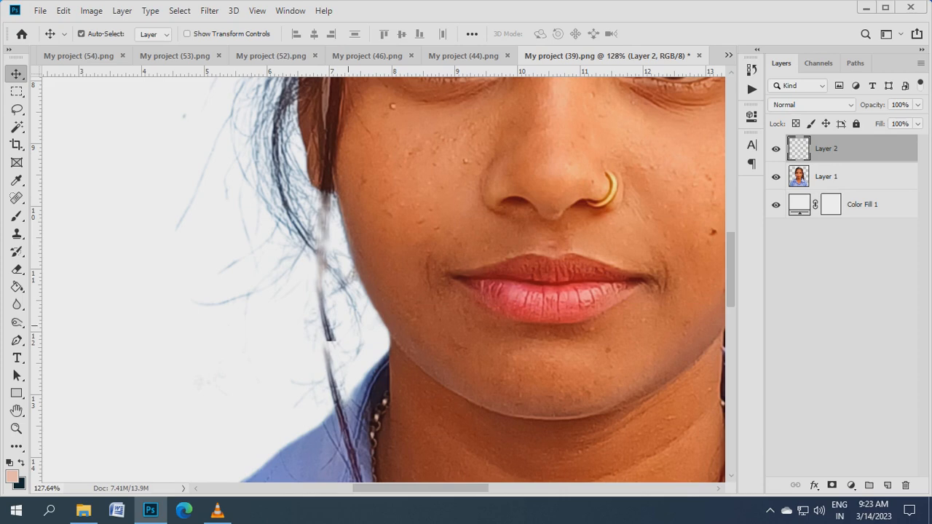
{"action": "key", "text": "ctrl+e"}
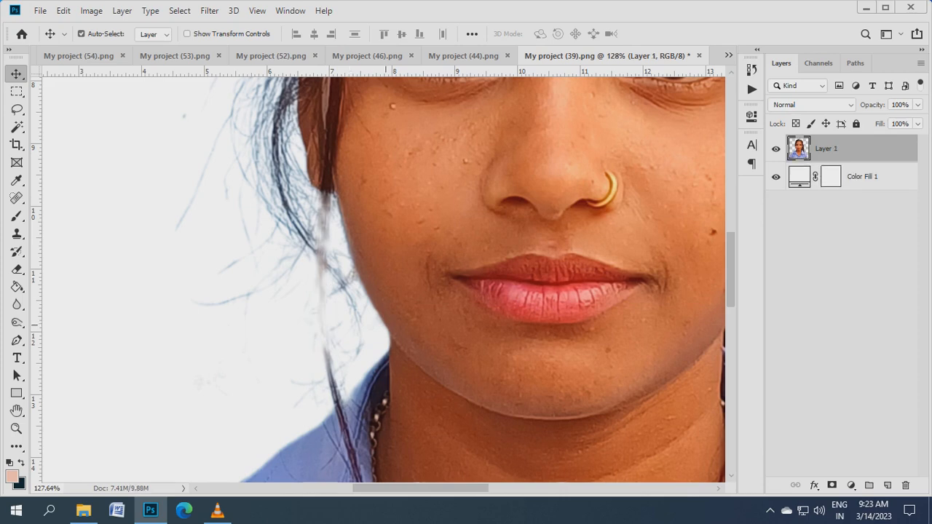
Step: Open 20230313_171514 from the 2079-11-30 folder and bring the photo into My project (39) as a new layer
{"action": "key", "text": "ctrl+o"}
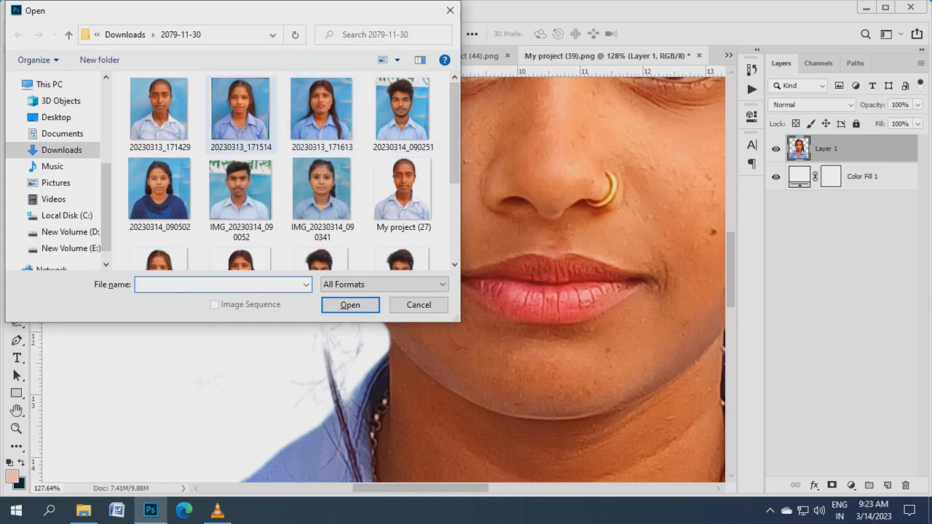
{"action": "left_click", "coordinate": [241, 115]}
{"action": "double_click", "coordinate": [243, 118]}
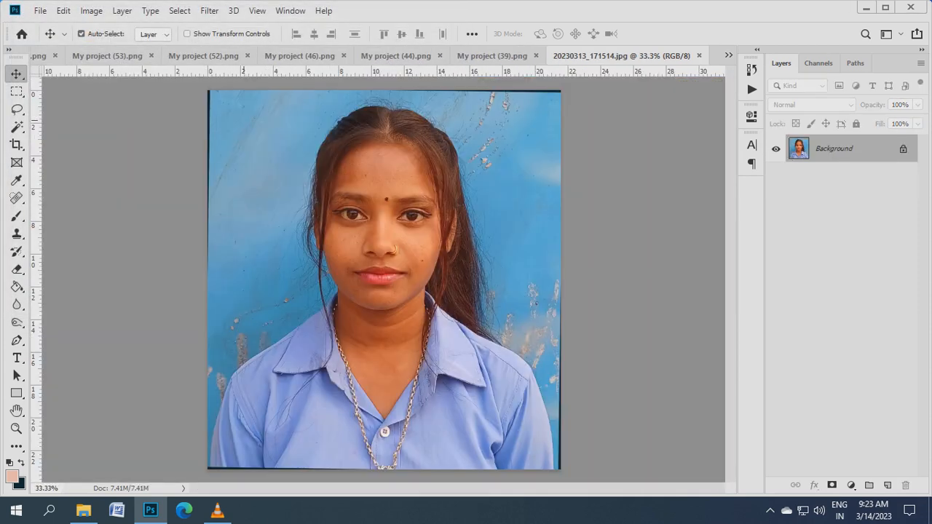
{"action": "left_click_drag", "start_coordinate": [379, 244], "coordinate": [430, 264]}
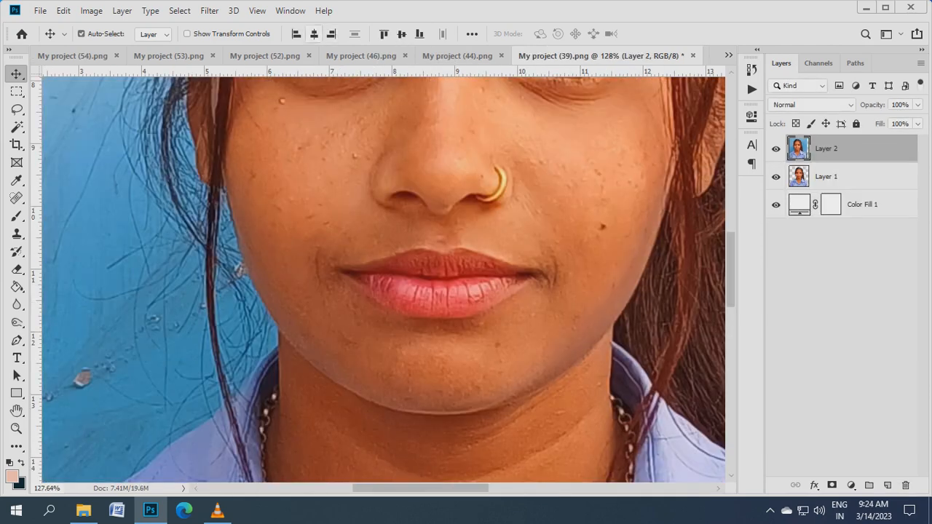
Step: Align the original photo layer to the horizontal and vertical center of the canvas and clear the selection
{"action": "left_click", "coordinate": [314, 35]}
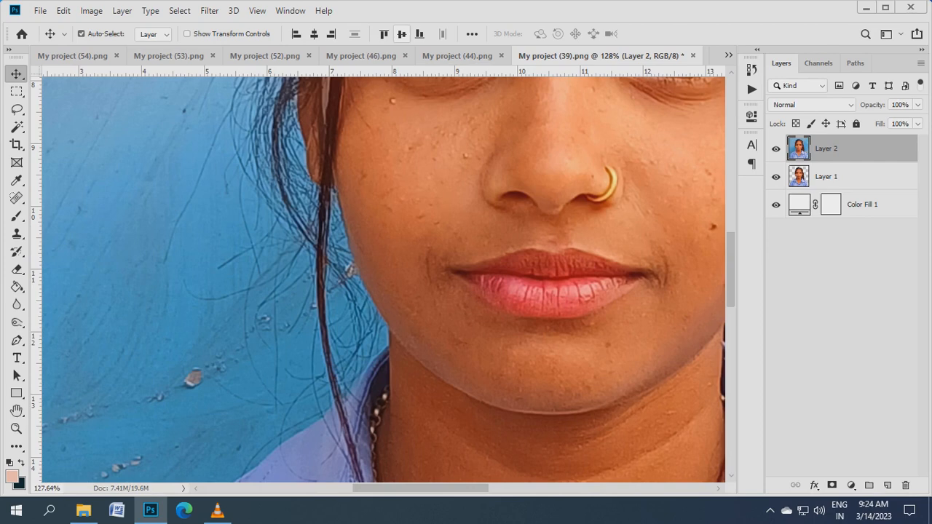
{"action": "left_click", "coordinate": [401, 35]}
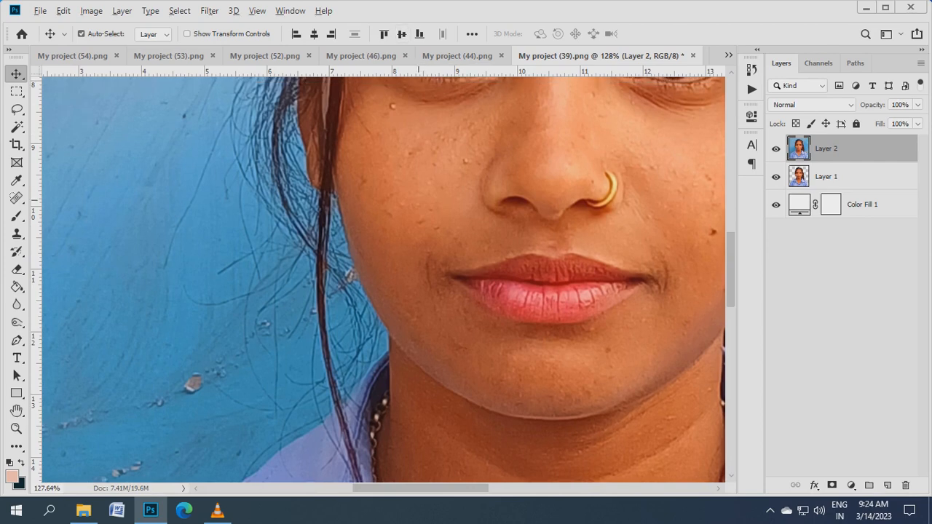
{"action": "scroll", "coordinate": [418, 200], "scroll_direction": "down", "scroll_amount": 4}
{"action": "key", "text": "ctrl+d"}
Step: Reorder the original photo, Layer 2, so it sits between the cutout and the white fill layer
{"action": "key", "text": "ctrl+shift+bracketleft"}
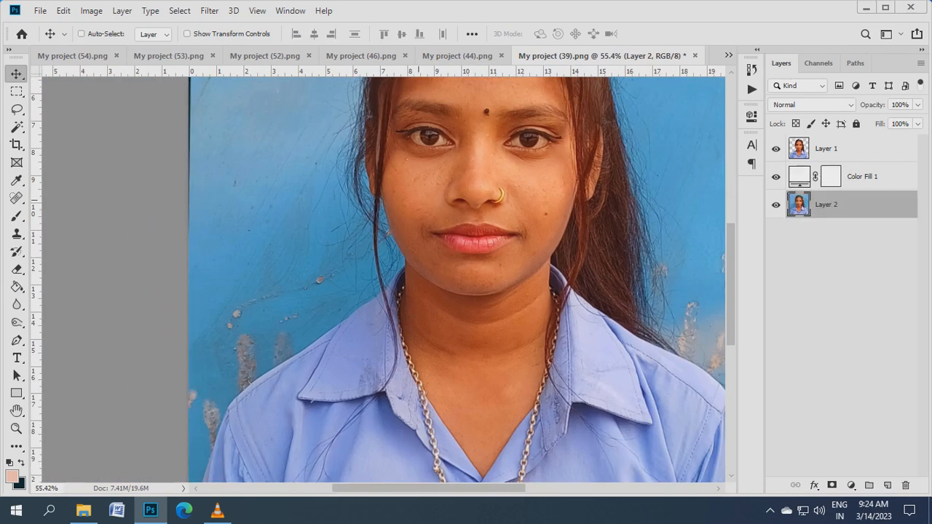
{"action": "left_click_drag", "start_coordinate": [827, 204], "coordinate": [826, 174]}
{"action": "scroll", "coordinate": [446, 245], "scroll_direction": "up", "scroll_amount": 3}
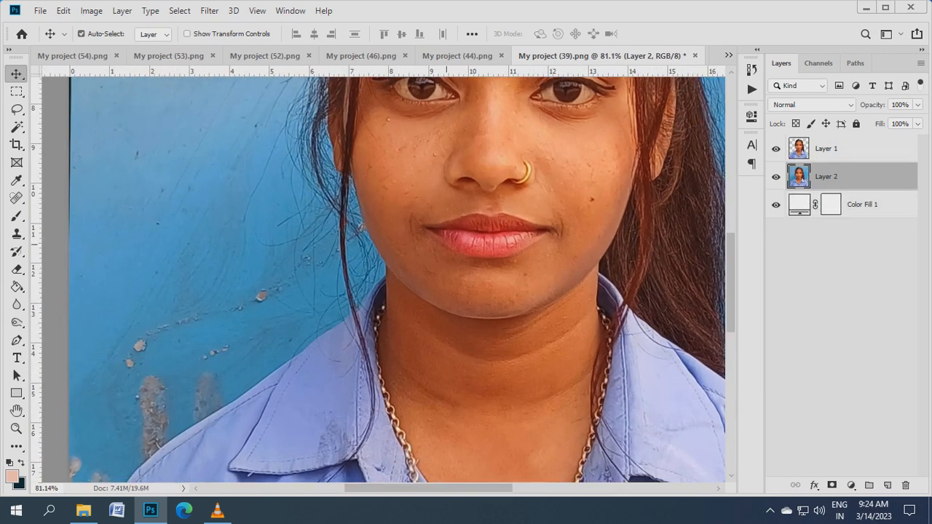
{"action": "scroll", "coordinate": [446, 245], "scroll_direction": "down", "scroll_amount": 4}
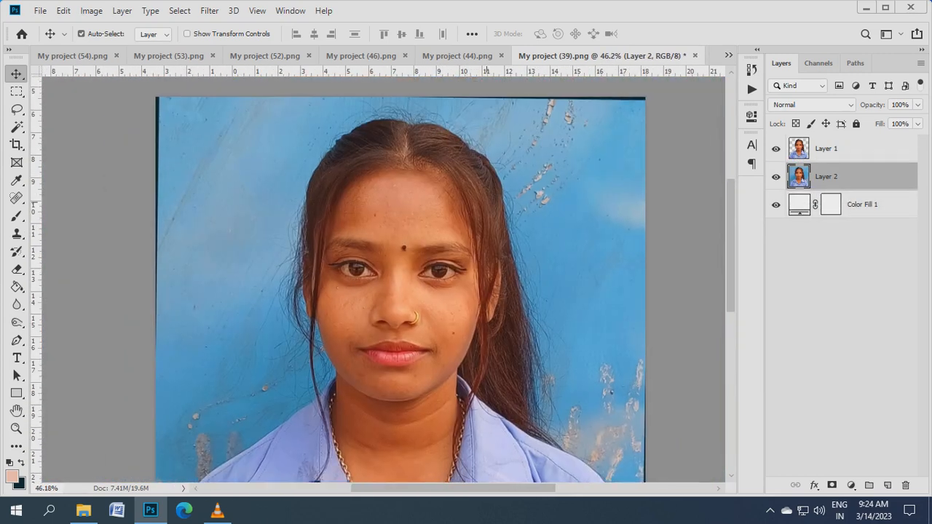
{"action": "left_click_drag", "start_coordinate": [412, 327], "coordinate": [402, 337]}
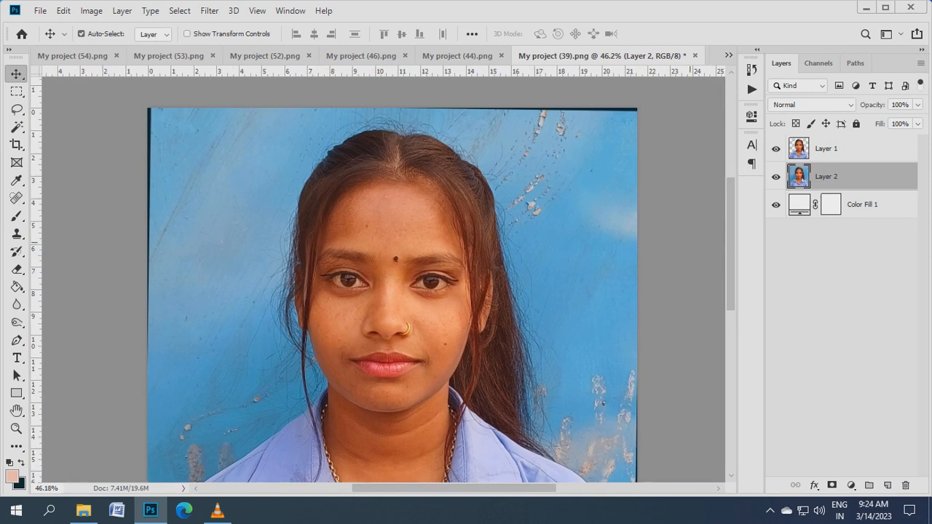
Step: Erase the blue background of Layer 2 above the head and beside the ponytail using a 400 px eraser
{"action": "key", "text": "e"}
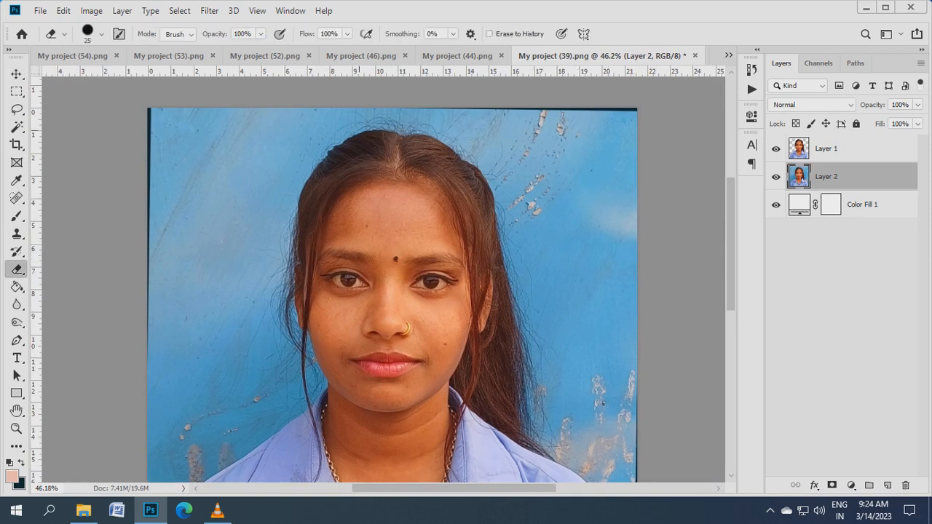
{"action": "key", "text": "bracketright"}
{"action": "key", "text": "bracketright"}
{"action": "key", "text": "bracketright"}
{"action": "key", "text": "bracketright"}
{"action": "key", "text": "bracketright"}
{"action": "key", "text": "bracketright"}
{"action": "key", "text": "bracketright"}
{"action": "key", "text": "bracketright"}
{"action": "key", "text": "bracketright"}
{"action": "key", "text": "bracketright"}
{"action": "key", "text": "bracketright"}
{"action": "mouse_move", "coordinate": [194, 142]}
{"action": "left_mouse_down"}
{"action": "mouse_move", "coordinate": [408, 102]}
{"action": "mouse_move", "coordinate": [557, 157]}
{"action": "mouse_move", "coordinate": [589, 153]}
{"action": "mouse_move", "coordinate": [566, 256]}
{"action": "mouse_move", "coordinate": [649, 312]}
{"action": "mouse_move", "coordinate": [627, 314]}
{"action": "left_mouse_up"}
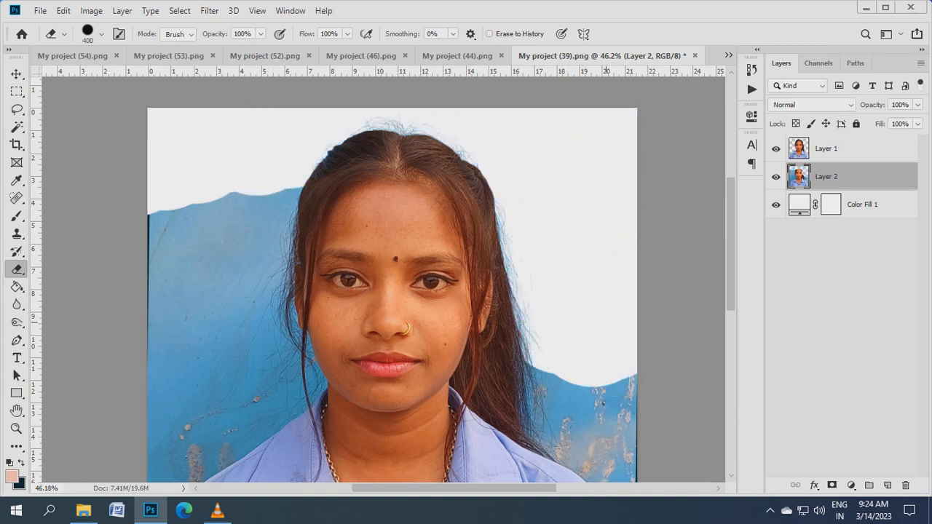
Step: Erase the remaining blue background of Layer 2 between the ponytail and the shoulder using the 400 px eraser
{"action": "scroll", "coordinate": [594, 308], "scroll_direction": "down", "scroll_amount": 1}
{"action": "scroll", "coordinate": [383, 284], "scroll_direction": "down", "scroll_amount": 1}
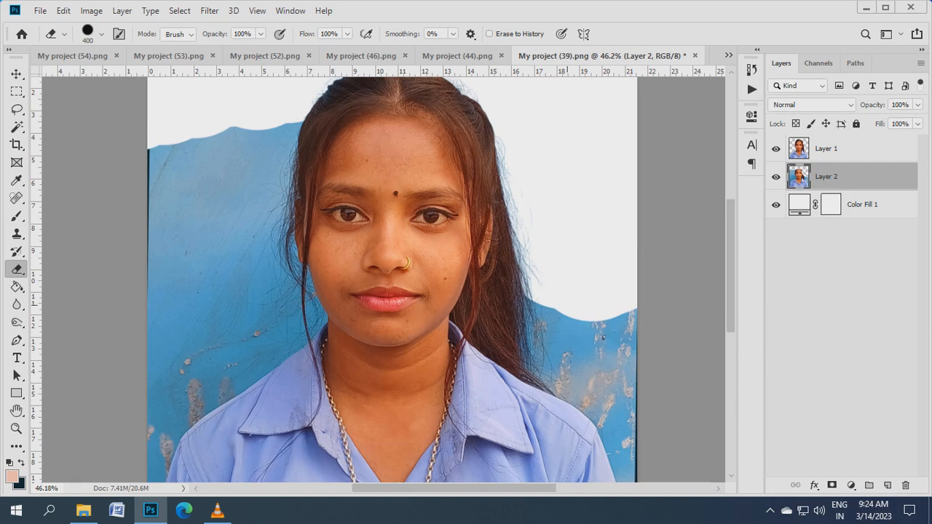
{"action": "scroll", "coordinate": [564, 293], "scroll_direction": "down", "scroll_amount": 1}
{"action": "mouse_move", "coordinate": [520, 261]}
{"action": "left_mouse_down"}
{"action": "mouse_move", "coordinate": [557, 334]}
{"action": "mouse_move", "coordinate": [627, 298]}
{"action": "left_mouse_up"}
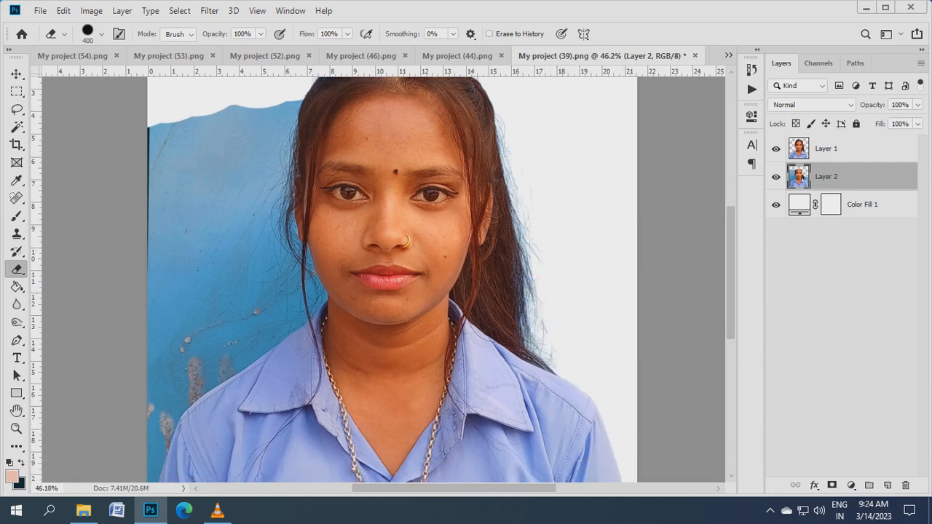
Step: Erase the blue background of Layer 2 on the portrait's left side, from the canvas's lower edge past the shoulder to the loose hair
{"action": "scroll", "coordinate": [392, 280], "scroll_direction": "down", "scroll_amount": 5}
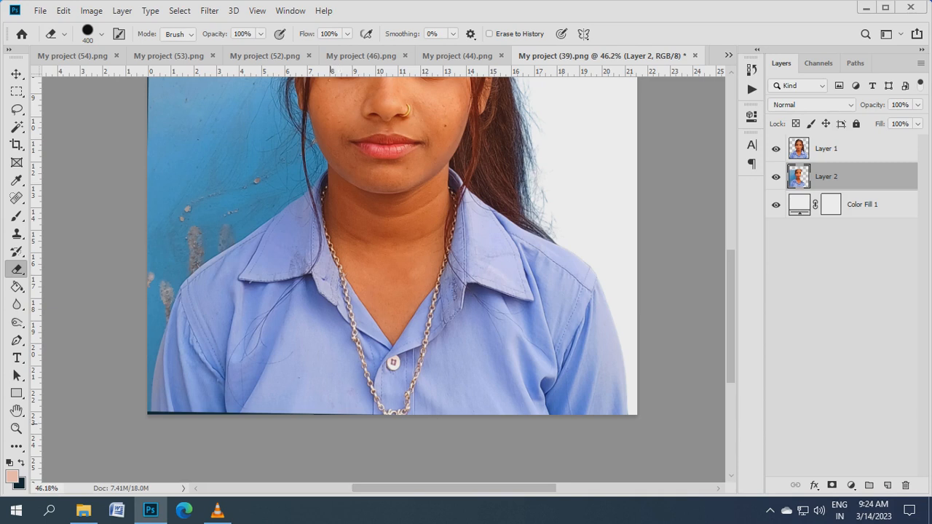
{"action": "left_click_drag", "start_coordinate": [309, 466], "coordinate": [138, 436]}
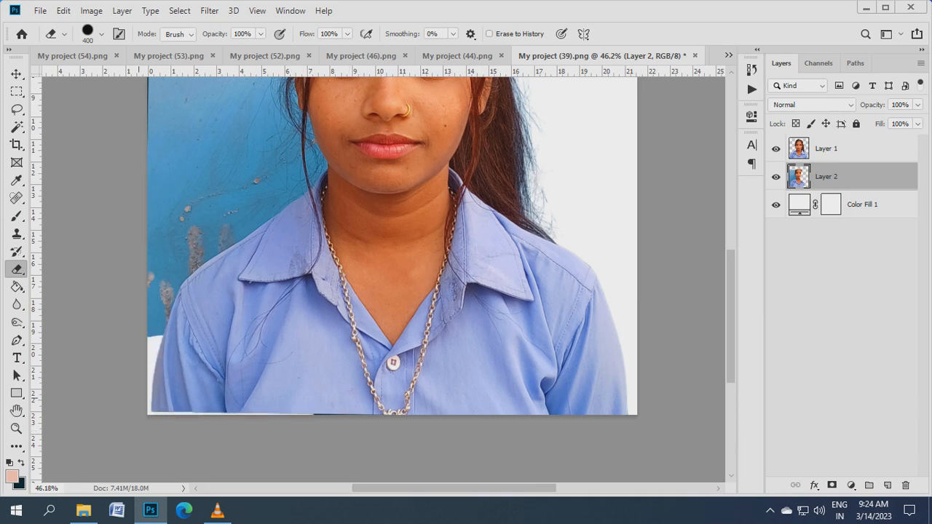
{"action": "mouse_move", "coordinate": [115, 342]}
{"action": "left_mouse_down"}
{"action": "mouse_move", "coordinate": [118, 289]}
{"action": "mouse_move", "coordinate": [161, 271]}
{"action": "mouse_move", "coordinate": [163, 235]}
{"action": "left_mouse_up"}
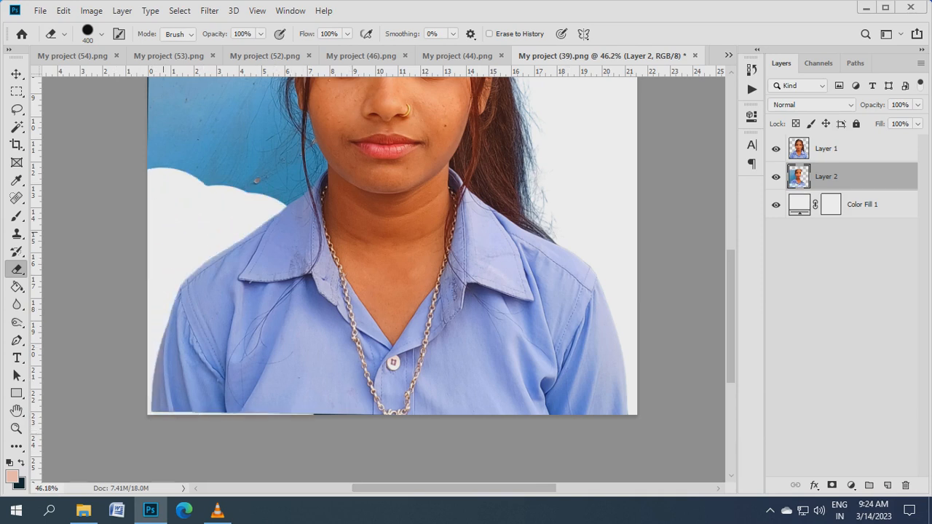
{"action": "scroll", "coordinate": [164, 190], "scroll_direction": "up", "scroll_amount": 1}
{"action": "scroll", "coordinate": [392, 280], "scroll_direction": "up", "scroll_amount": 5}
{"action": "mouse_move", "coordinate": [187, 135]}
{"action": "left_mouse_down"}
{"action": "mouse_move", "coordinate": [166, 266]}
{"action": "mouse_move", "coordinate": [190, 251]}
{"action": "mouse_move", "coordinate": [251, 137]}
{"action": "mouse_move", "coordinate": [311, 125]}
{"action": "mouse_move", "coordinate": [242, 153]}
{"action": "mouse_move", "coordinate": [217, 196]}
{"action": "mouse_move", "coordinate": [230, 201]}
{"action": "mouse_move", "coordinate": [232, 226]}
{"action": "mouse_move", "coordinate": [211, 288]}
{"action": "left_mouse_up"}
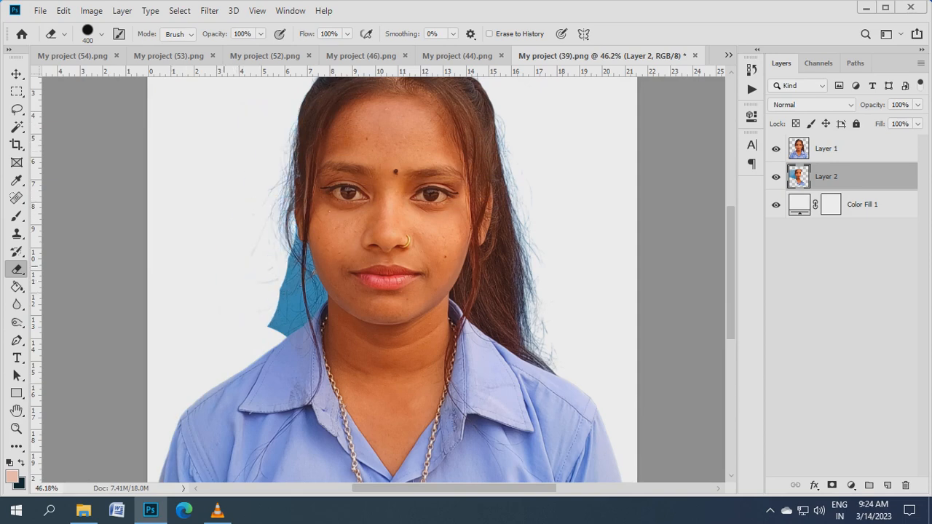
Step: Select the leftover blue patch beside the neck with the Magic Wand, extend it with Similar, delete it from Layer 2 and deselect
{"action": "scroll", "coordinate": [206, 294], "scroll_direction": "up", "scroll_amount": 8}
{"action": "scroll", "coordinate": [333, 276], "scroll_direction": "right", "scroll_amount": 5}
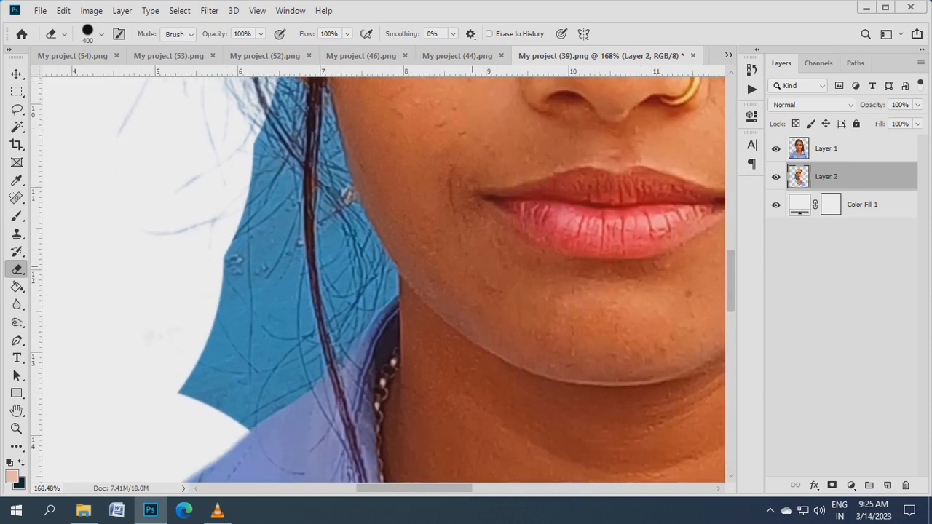
{"action": "key", "text": "bracketleft"}
{"action": "key", "text": "bracketleft"}
{"action": "key", "text": "bracketleft"}
{"action": "key", "text": "bracketleft"}
{"action": "key", "text": "bracketleft"}
{"action": "key", "text": "w"}
{"action": "left_click", "coordinate": [236, 259]}
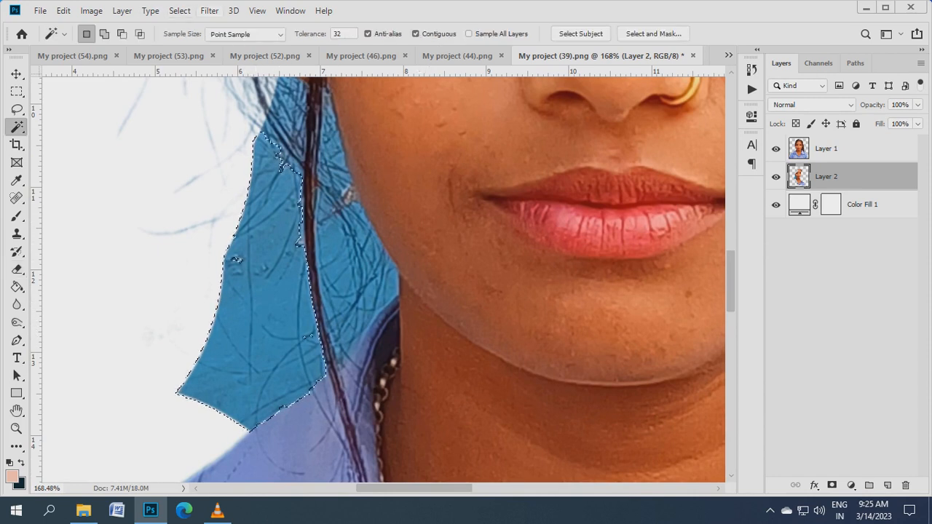
{"action": "left_click", "coordinate": [209, 10]}
{"action": "mouse_move", "coordinate": [179, 11]}
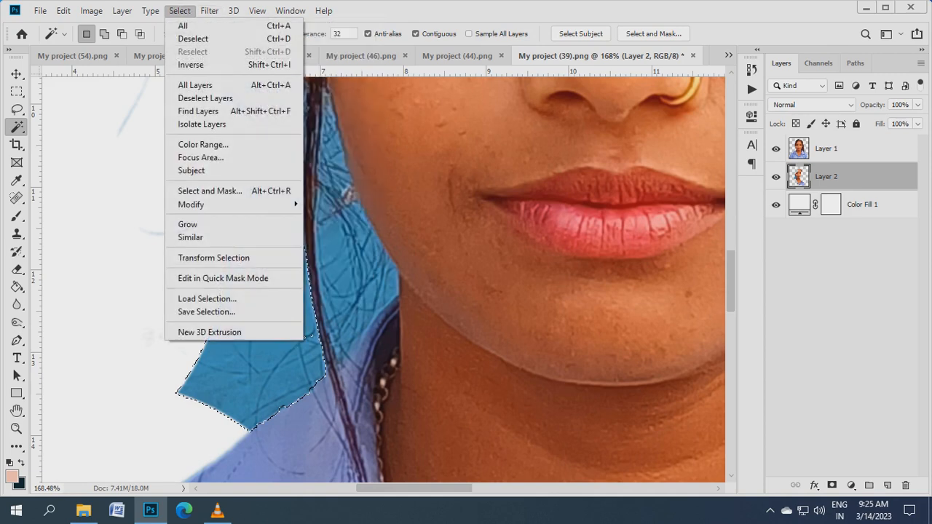
{"action": "left_click", "coordinate": [192, 238]}
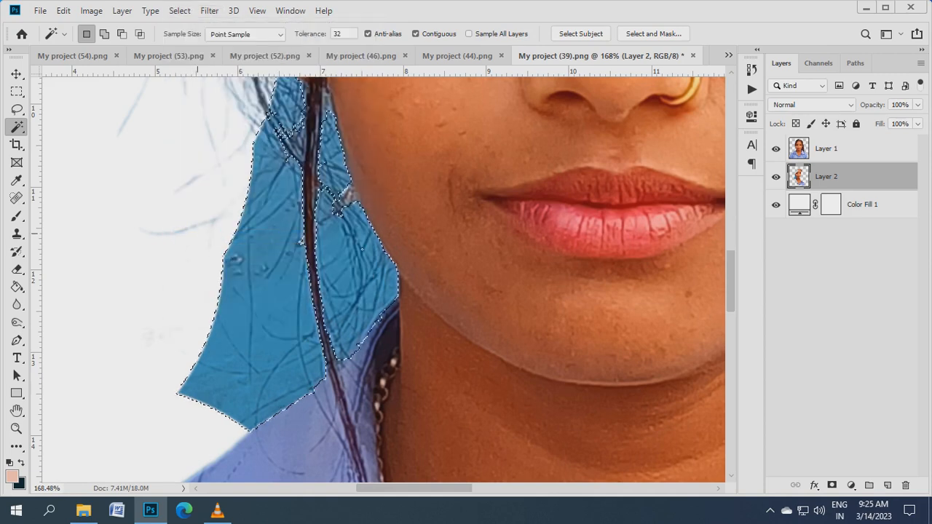
{"action": "key", "text": "Delete"}
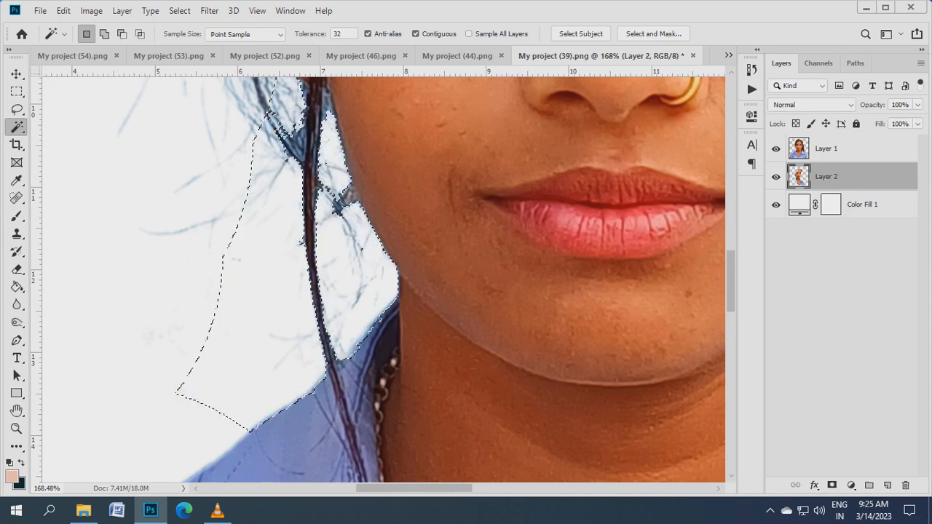
{"action": "key", "text": "ctrl+d"}
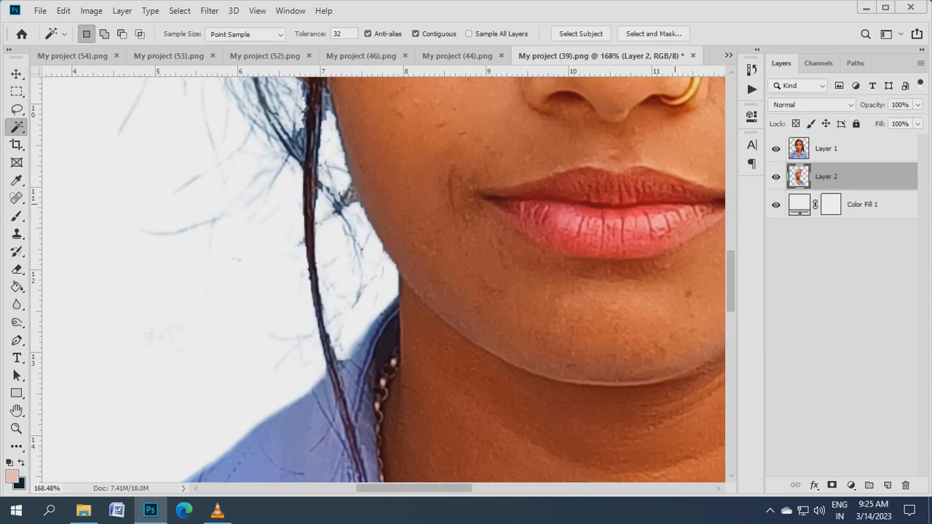
{"action": "scroll", "coordinate": [422, 229], "scroll_direction": "up", "scroll_amount": 1}
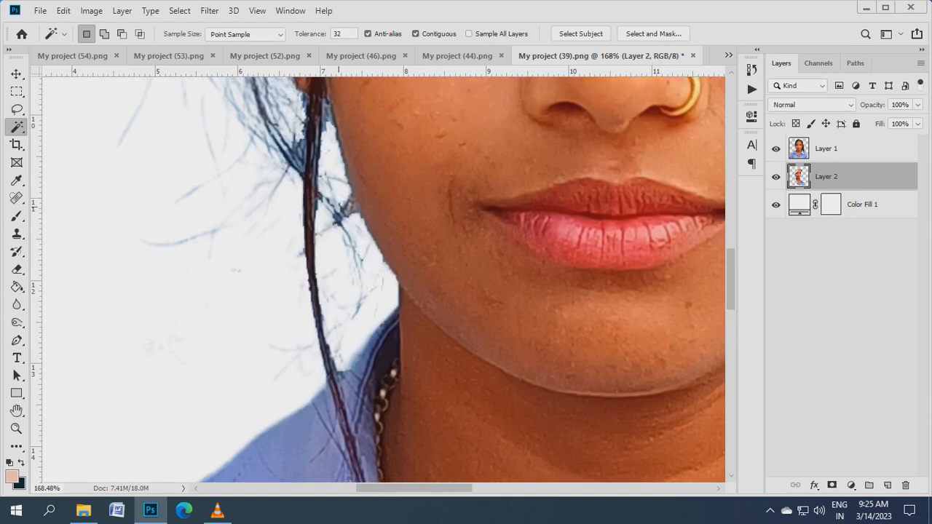
{"action": "scroll", "coordinate": [339, 218], "scroll_direction": "up", "scroll_amount": 3}
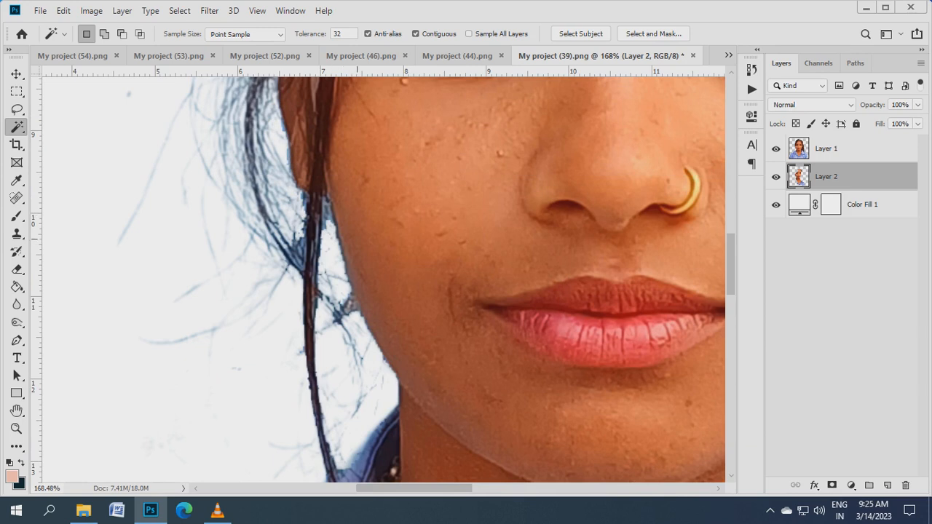
{"action": "key", "text": "e"}
{"action": "left_click_drag", "start_coordinate": [315, 197], "coordinate": [321, 240]}
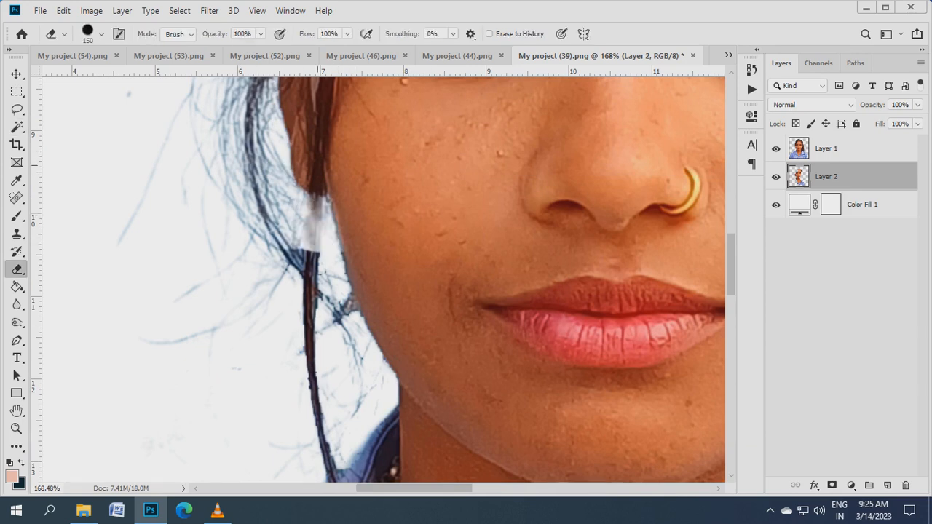
{"action": "key", "text": "ctrl+z"}
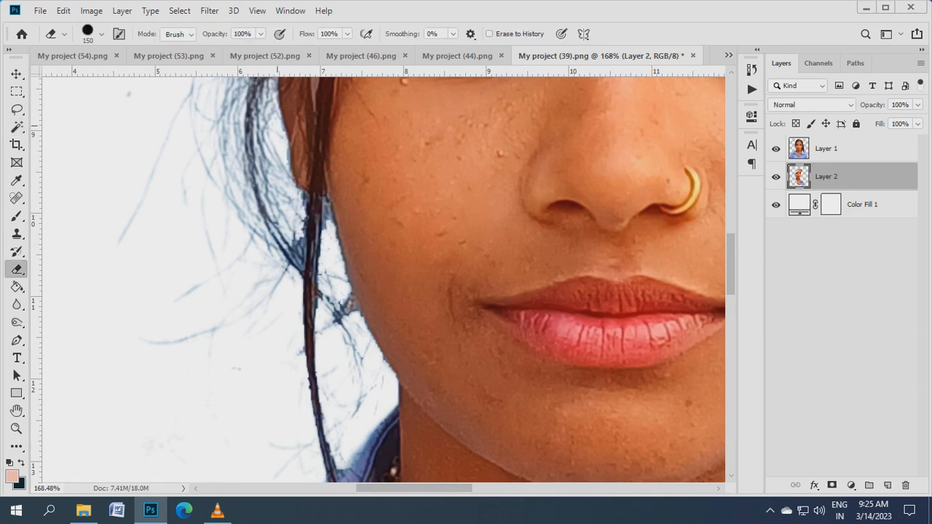
Step: Clean the blue fringe of Layer 2 around the loose hair beside the ear with a 50 px eraser
{"action": "scroll", "coordinate": [277, 128], "scroll_direction": "up", "scroll_amount": 1}
{"action": "key", "text": "bracketleft"}
{"action": "key", "text": "bracketleft"}
{"action": "key", "text": "bracketleft"}
{"action": "key", "text": "bracketleft"}
{"action": "key", "text": "bracketleft"}
{"action": "mouse_move", "coordinate": [277, 128]}
{"action": "left_mouse_down"}
{"action": "mouse_move", "coordinate": [307, 251]}
{"action": "mouse_move", "coordinate": [277, 265]}
{"action": "mouse_move", "coordinate": [278, 274]}
{"action": "left_mouse_up"}
{"action": "scroll", "coordinate": [349, 244], "scroll_direction": "up", "scroll_amount": 4}
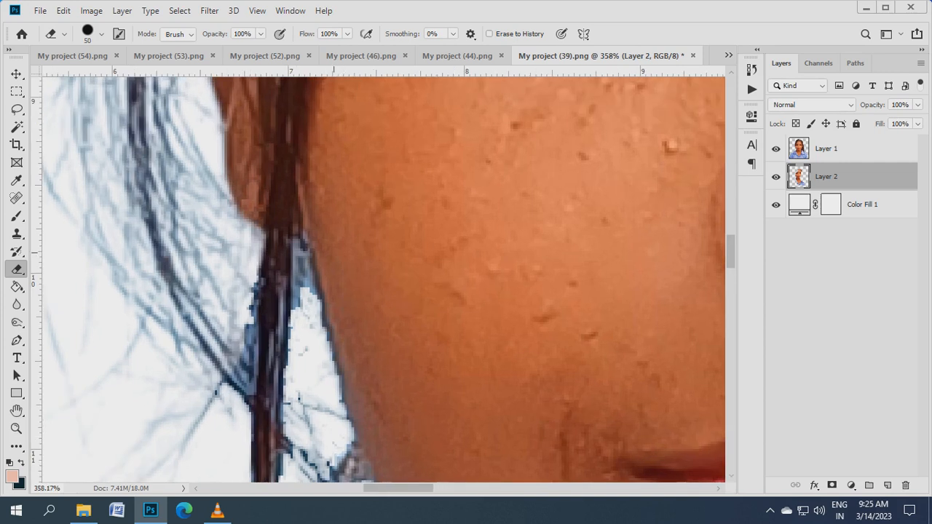
Step: Erase the blue fringe of Layer 2 between the hanging strand and the cheek using a 25 px eraser
{"action": "scroll", "coordinate": [345, 277], "scroll_direction": "down", "scroll_amount": 1}
{"action": "key", "text": "bracketleft"}
{"action": "mouse_move", "coordinate": [324, 178]}
{"action": "left_mouse_down"}
{"action": "mouse_move", "coordinate": [329, 308]}
{"action": "mouse_move", "coordinate": [377, 445]}
{"action": "mouse_move", "coordinate": [353, 418]}
{"action": "left_mouse_up"}
{"action": "scroll", "coordinate": [357, 407], "scroll_direction": "down", "scroll_amount": 2}
{"action": "left_click_drag", "start_coordinate": [393, 342], "coordinate": [412, 399]}
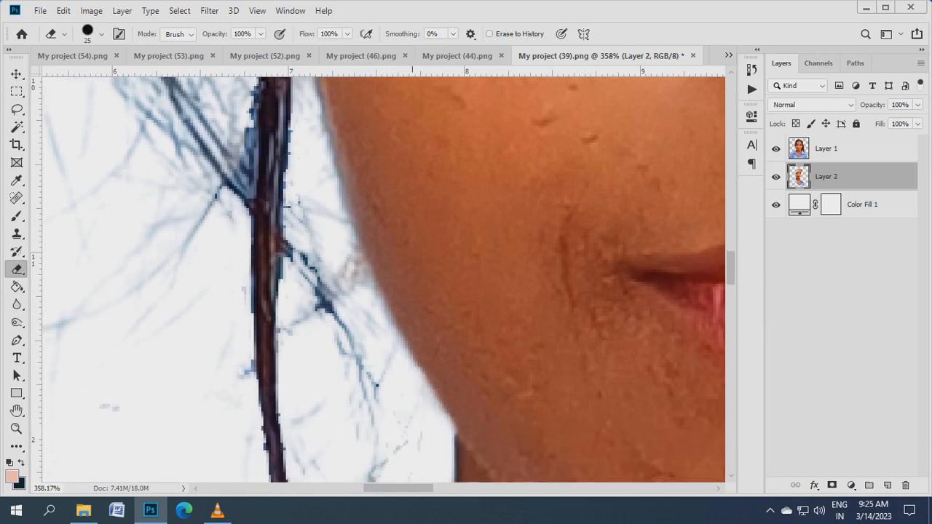
Step: Erase the dark blue remnants of Layer 2 around the lower hanging strand, between the jaw and the collar, with the 25 px eraser
{"action": "scroll", "coordinate": [412, 407], "scroll_direction": "down", "scroll_amount": 2}
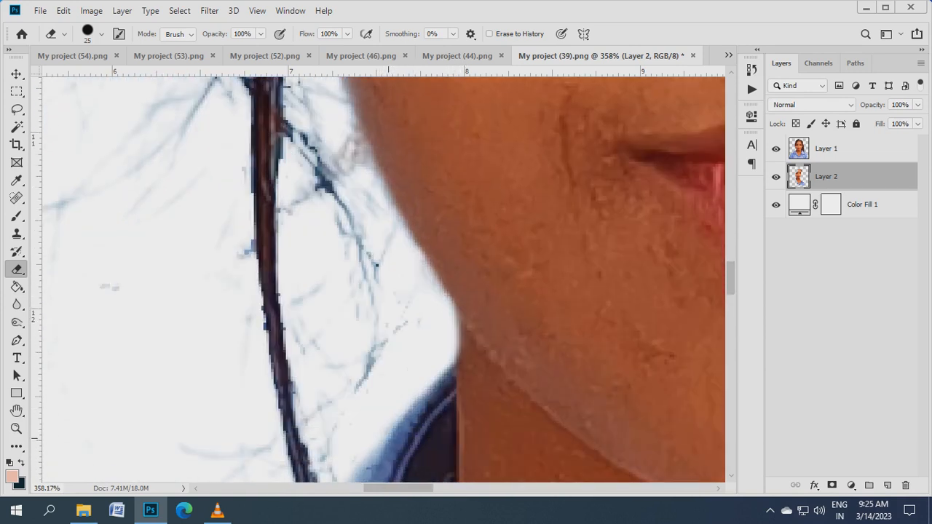
{"action": "scroll", "coordinate": [379, 280], "scroll_direction": "down", "scroll_amount": 2}
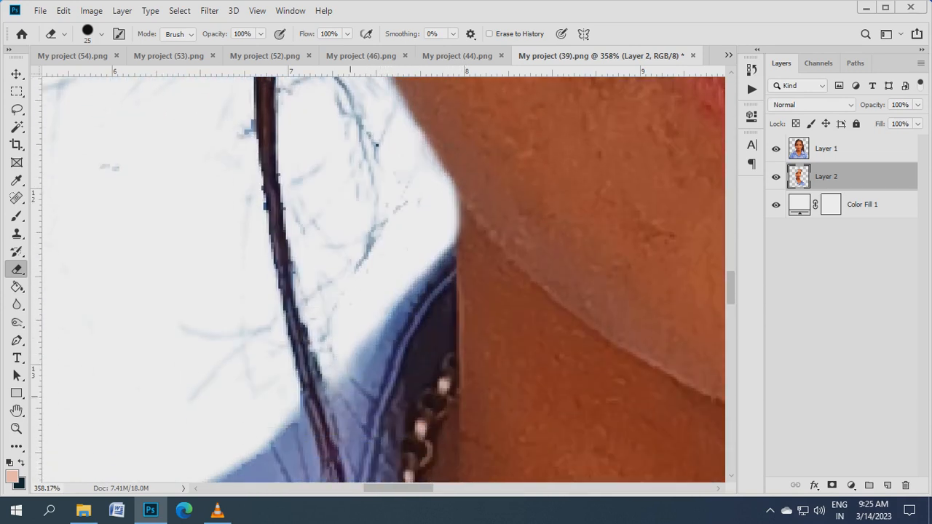
{"action": "scroll", "coordinate": [366, 426], "scroll_direction": "down", "scroll_amount": 1}
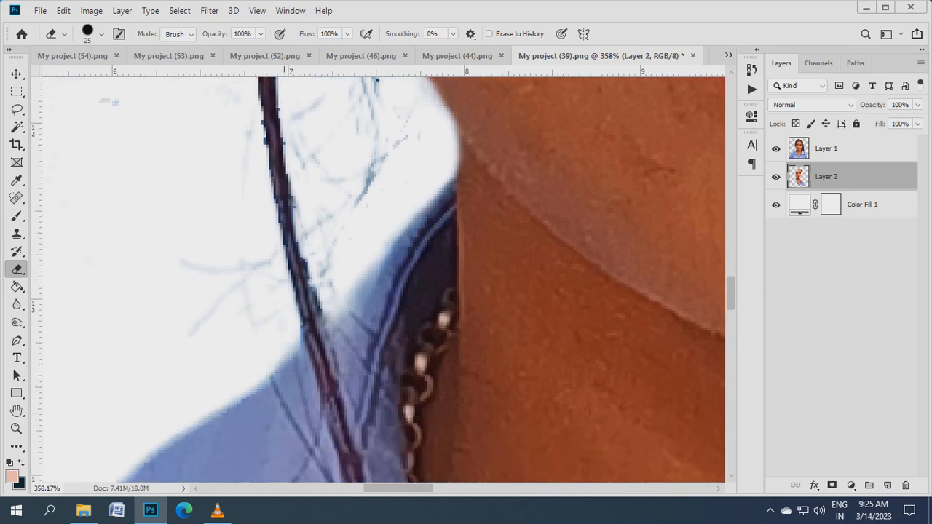
{"action": "left_click_drag", "start_coordinate": [248, 228], "coordinate": [232, 137]}
{"action": "left_click_drag", "start_coordinate": [356, 195], "coordinate": [371, 151]}
{"action": "scroll", "coordinate": [364, 280], "scroll_direction": "up", "scroll_amount": 2}
{"action": "left_click_drag", "start_coordinate": [314, 219], "coordinate": [314, 275]}
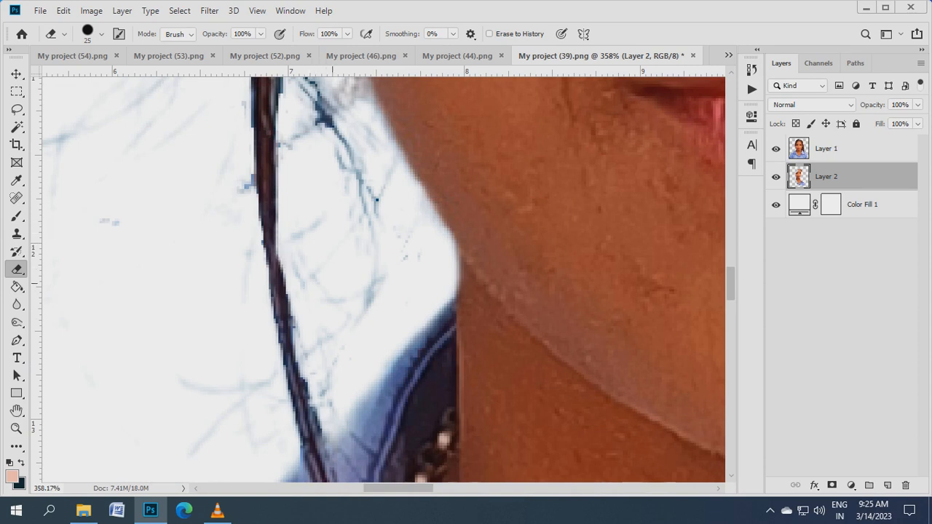
{"action": "key", "text": "ctrl+z"}
{"action": "left_click_drag", "start_coordinate": [314, 236], "coordinate": [318, 273]}
{"action": "mouse_move", "coordinate": [335, 207]}
{"action": "left_mouse_down"}
{"action": "mouse_move", "coordinate": [349, 192]}
{"action": "mouse_move", "coordinate": [317, 99]}
{"action": "left_mouse_up"}
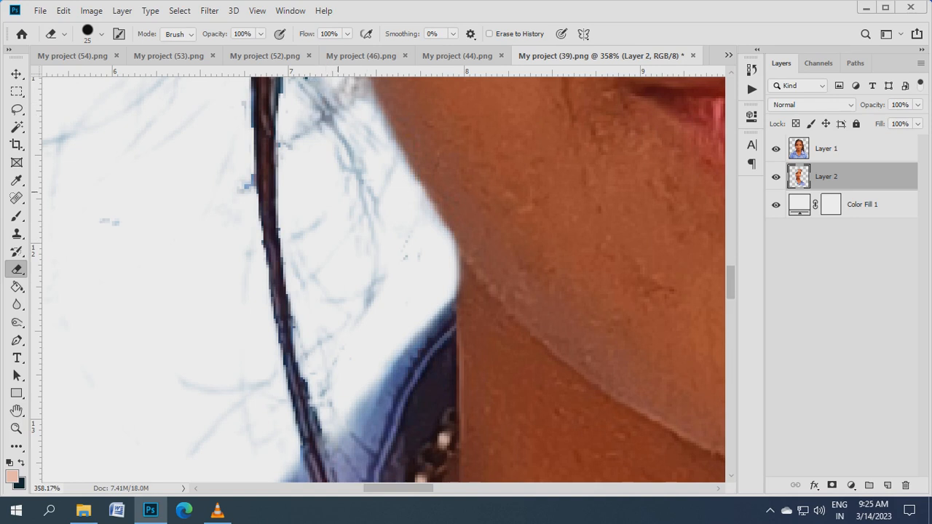
Step: Erase the blue remnants of Layer 2 along both sides of the hanging strand's upper part, below the ear
{"action": "scroll", "coordinate": [337, 192], "scroll_direction": "up", "scroll_amount": 3}
{"action": "mouse_move", "coordinate": [316, 152]}
{"action": "left_mouse_down"}
{"action": "mouse_move", "coordinate": [316, 235]}
{"action": "mouse_move", "coordinate": [314, 219]}
{"action": "left_mouse_up"}
{"action": "left_click_drag", "start_coordinate": [217, 326], "coordinate": [223, 312]}
{"action": "scroll", "coordinate": [217, 298], "scroll_direction": "up", "scroll_amount": 3}
{"action": "left_click_drag", "start_coordinate": [211, 263], "coordinate": [232, 209]}
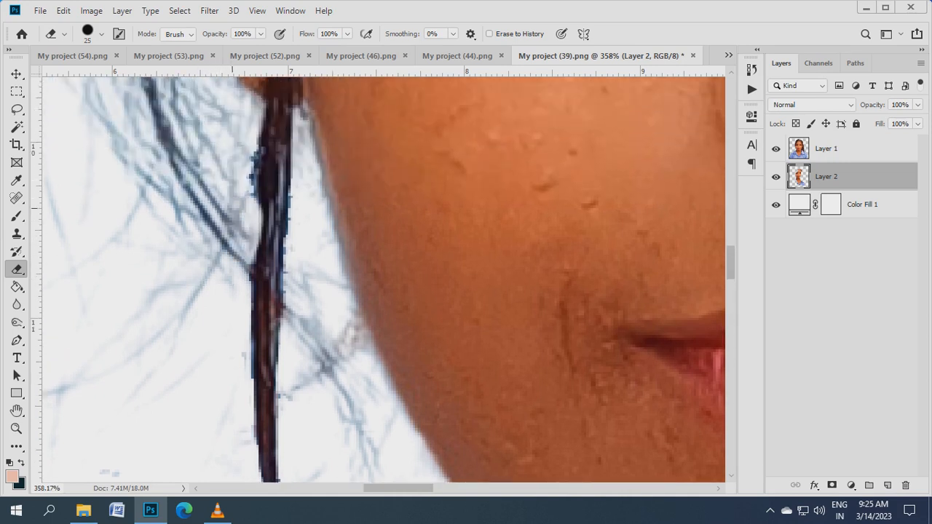
{"action": "key", "text": "ctrl+z"}
{"action": "left_click_drag", "start_coordinate": [225, 147], "coordinate": [221, 264]}
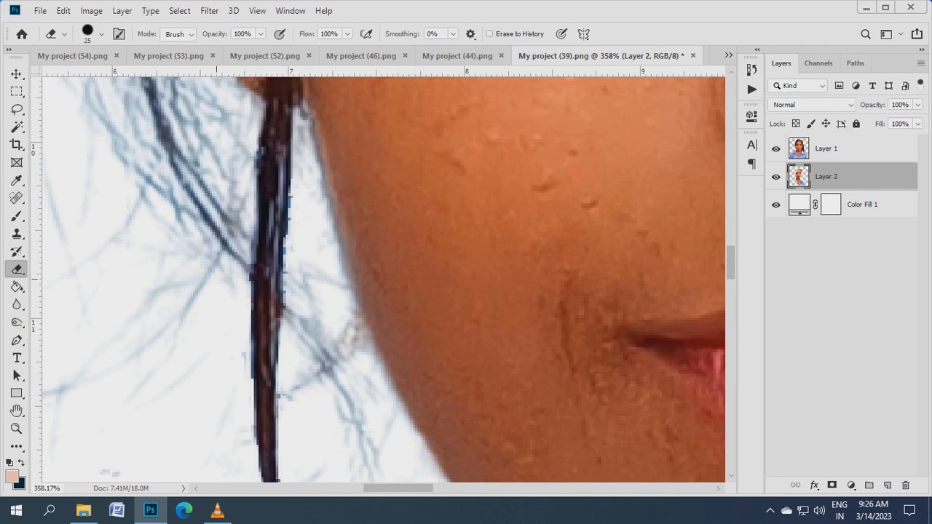
Step: Check the cleaned hair edges across the whole portrait and set the eraser size to 400 px
{"action": "scroll", "coordinate": [218, 244], "scroll_direction": "down", "scroll_amount": 10}
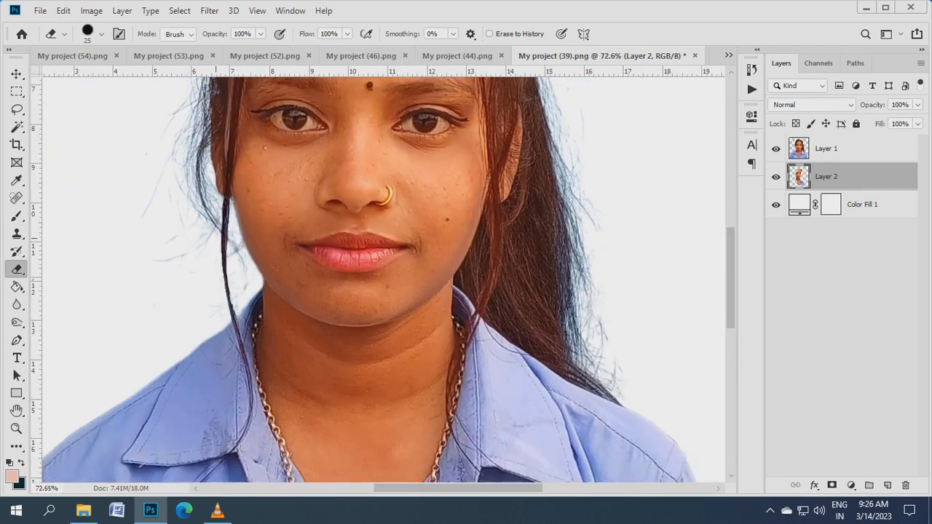
{"action": "scroll", "coordinate": [408, 240], "scroll_direction": "down", "scroll_amount": 5}
{"action": "scroll", "coordinate": [356, 237], "scroll_direction": "up", "scroll_amount": 4}
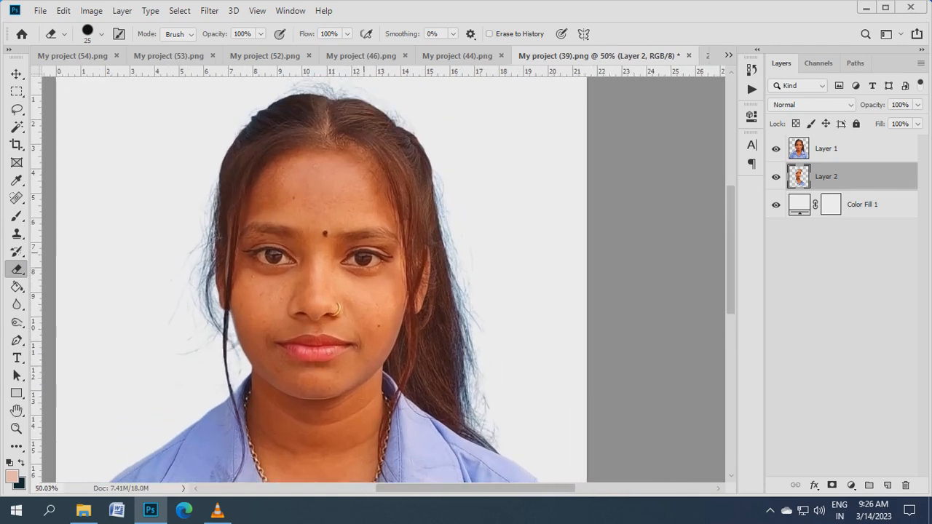
{"action": "scroll", "coordinate": [321, 279], "scroll_direction": "down", "scroll_amount": 2}
{"action": "scroll", "coordinate": [281, 244], "scroll_direction": "up", "scroll_amount": 1}
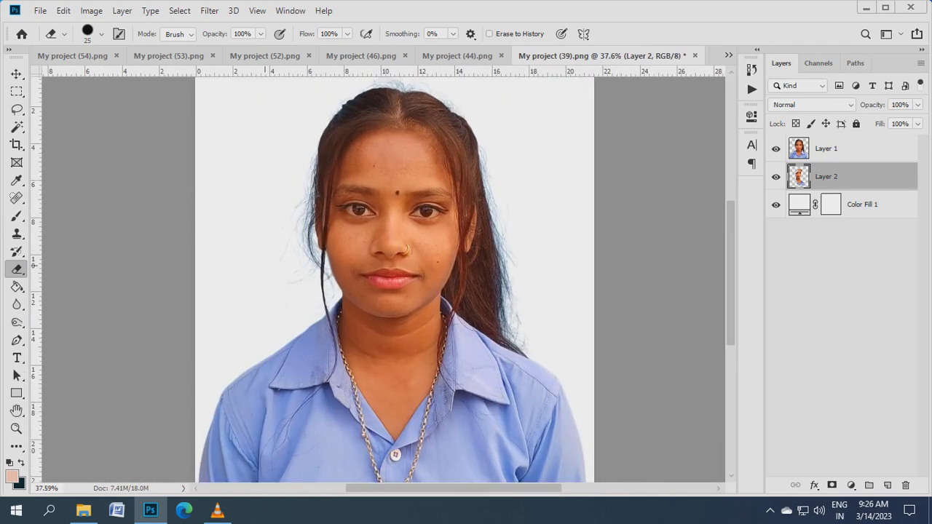
{"action": "scroll", "coordinate": [227, 342], "scroll_direction": "down", "scroll_amount": 1}
{"action": "key", "text": "bracketright"}
{"action": "key", "text": "bracketright"}
{"action": "key", "text": "bracketright"}
{"action": "key", "text": "bracketright"}
{"action": "key", "text": "bracketright"}
{"action": "key", "text": "bracketright"}
{"action": "key", "text": "bracketright"}
{"action": "key", "text": "bracketright"}
{"action": "key", "text": "bracketright"}
{"action": "key", "text": "bracketright"}
{"action": "key", "text": "bracketright"}
{"action": "key", "text": "bracketright"}
{"action": "key", "text": "bracketright"}
{"action": "key", "text": "bracketright"}
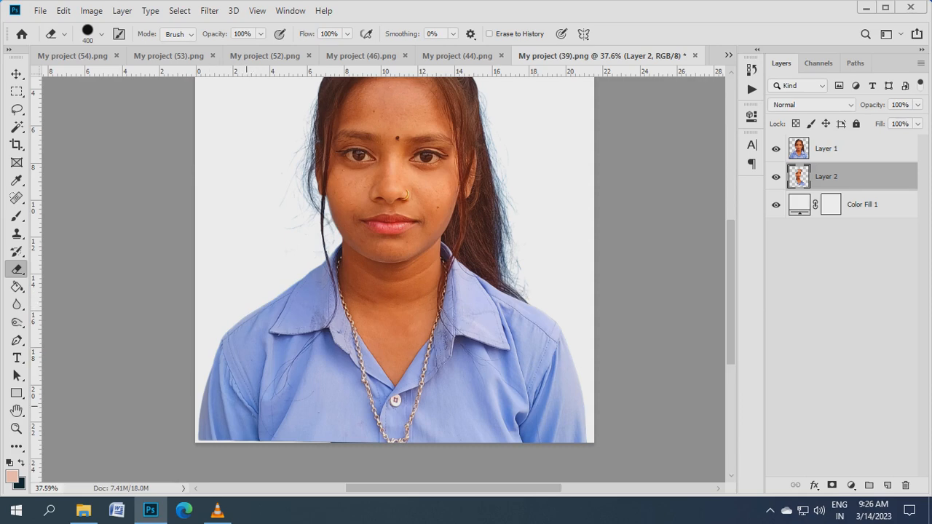
Step: Merge Layer 2 with the cutout on Layer 1
{"action": "scroll", "coordinate": [583, 400], "scroll_direction": "up", "scroll_amount": 4}
{"action": "scroll", "coordinate": [584, 398], "scroll_direction": "down", "scroll_amount": 10}
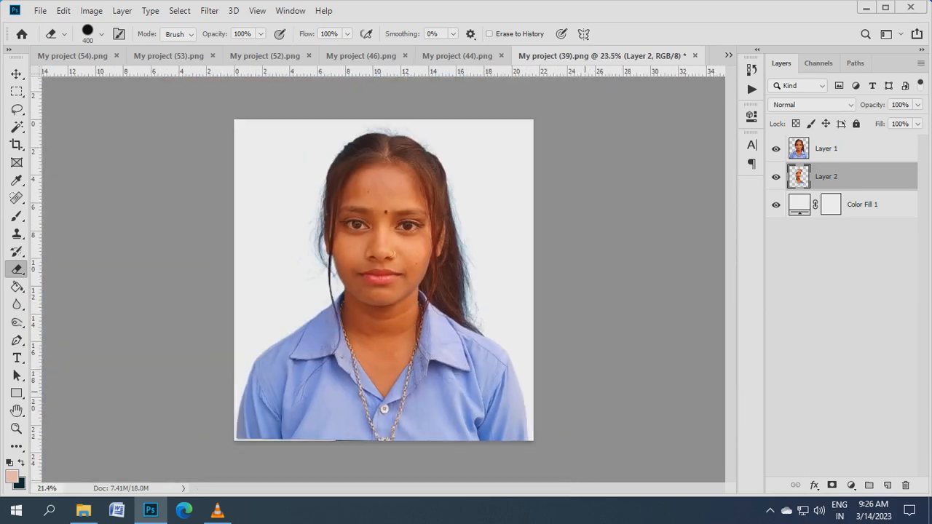
{"action": "scroll", "coordinate": [585, 388], "scroll_direction": "up", "scroll_amount": 1}
{"action": "scroll", "coordinate": [385, 284], "scroll_direction": "up", "scroll_amount": 1}
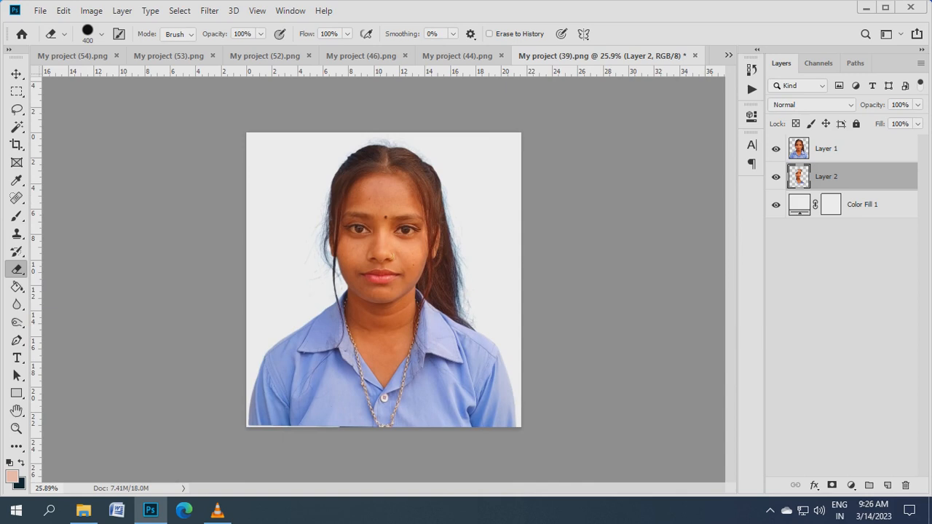
{"action": "left_click", "coordinate": [845, 149], "text": "ctrl"}
{"action": "key", "text": "ctrl+e"}
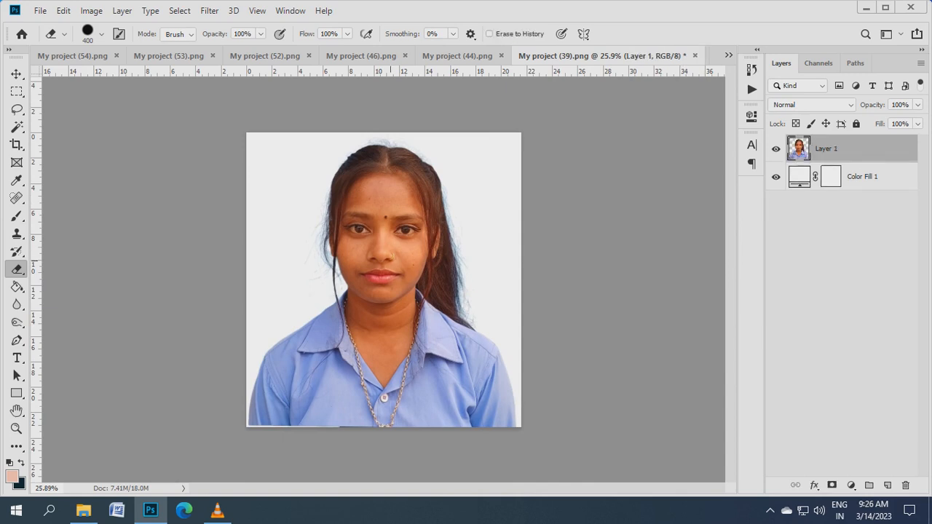
Step: Move the merged Layer 1 slightly down to cover the gap at the canvas's lower edge and inspect the hair
{"action": "key", "text": "v"}
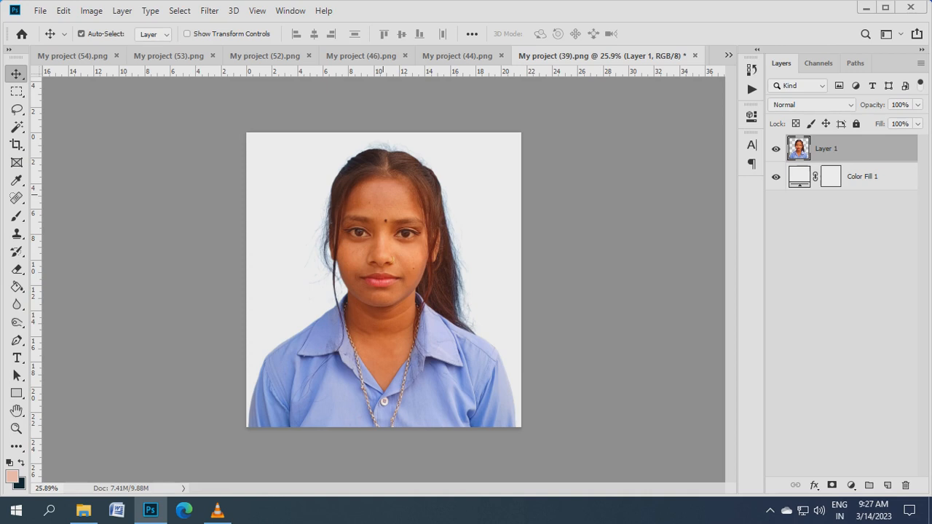
{"action": "scroll", "coordinate": [384, 233], "scroll_direction": "up", "scroll_amount": 6}
{"action": "scroll", "coordinate": [369, 232], "scroll_direction": "up", "scroll_amount": 9}
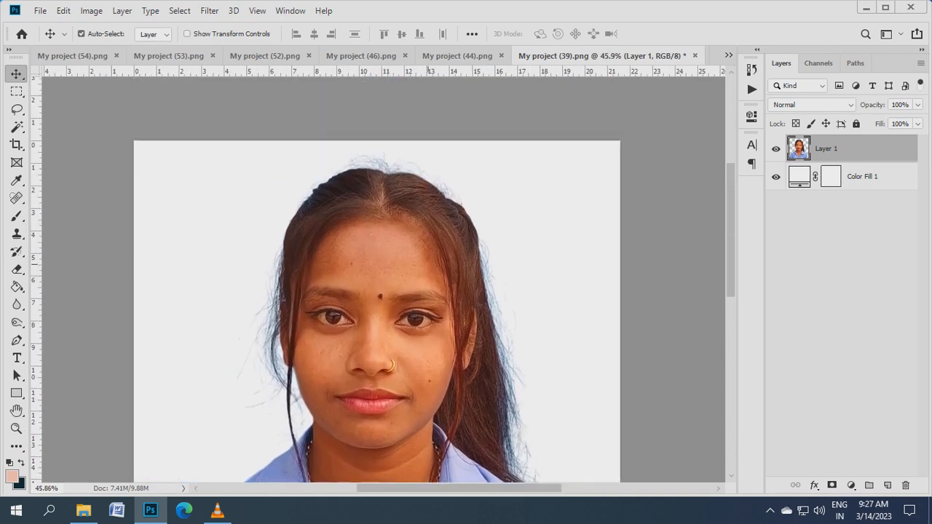
{"action": "scroll", "coordinate": [377, 302], "scroll_direction": "down", "scroll_amount": 3}
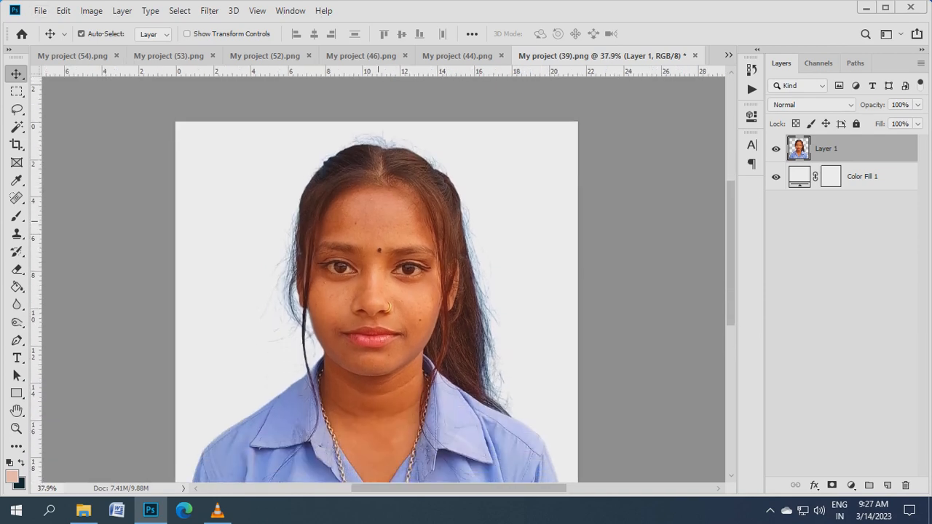
Step: Shift Layer 1's midtones toward green by +21 and toward blue with Color Balance
{"action": "scroll", "coordinate": [377, 291], "scroll_direction": "up", "scroll_amount": 3}
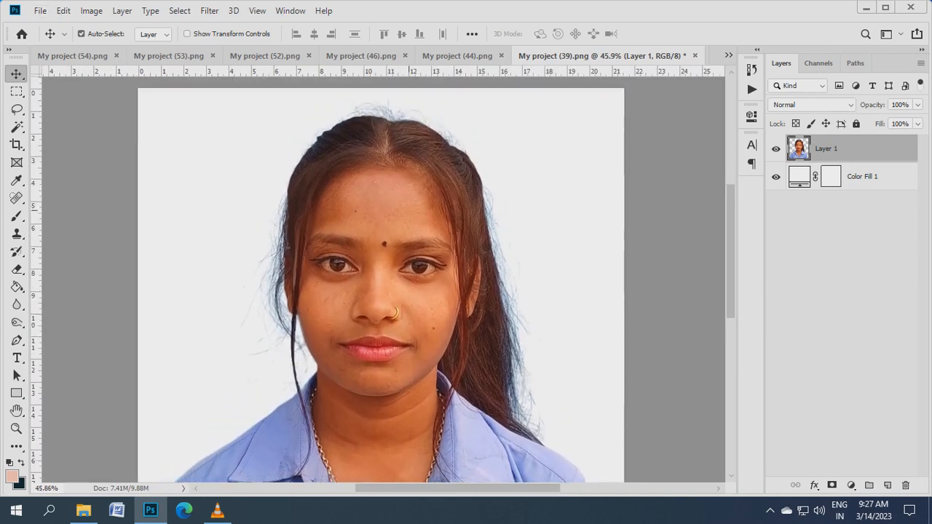
{"action": "key", "text": "ctrl+b"}
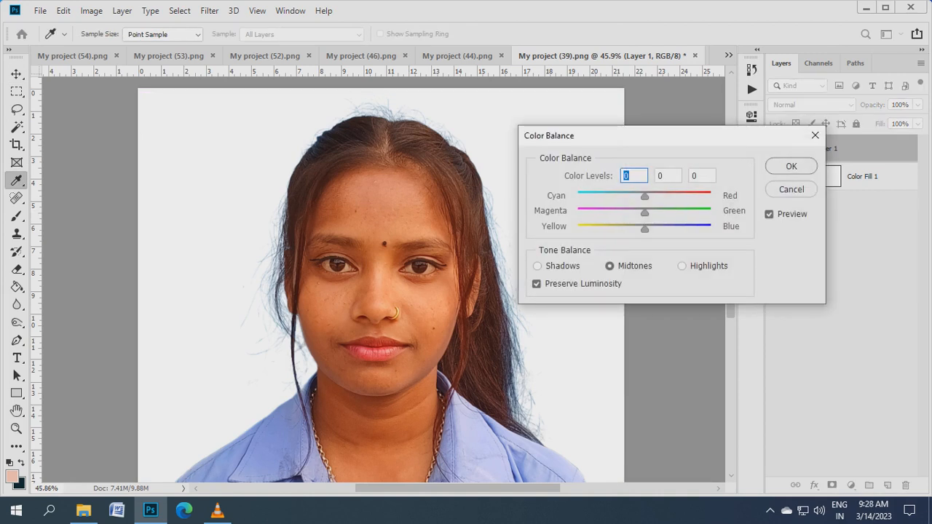
{"action": "left_click_drag", "start_coordinate": [645, 212], "coordinate": [660, 228]}
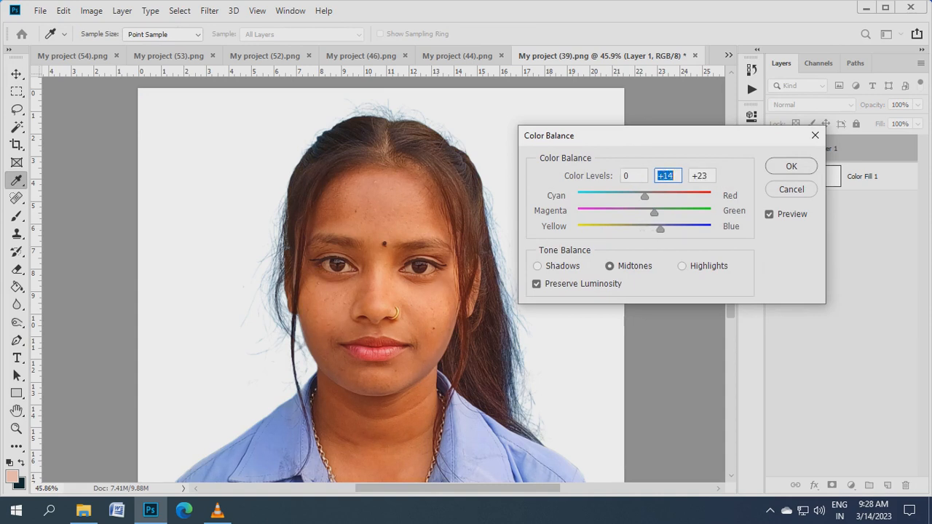
{"action": "type", "text": "16"}
{"action": "key", "text": "Tab"}
{"action": "left_click_drag", "start_coordinate": [657, 214], "coordinate": [659, 213]}
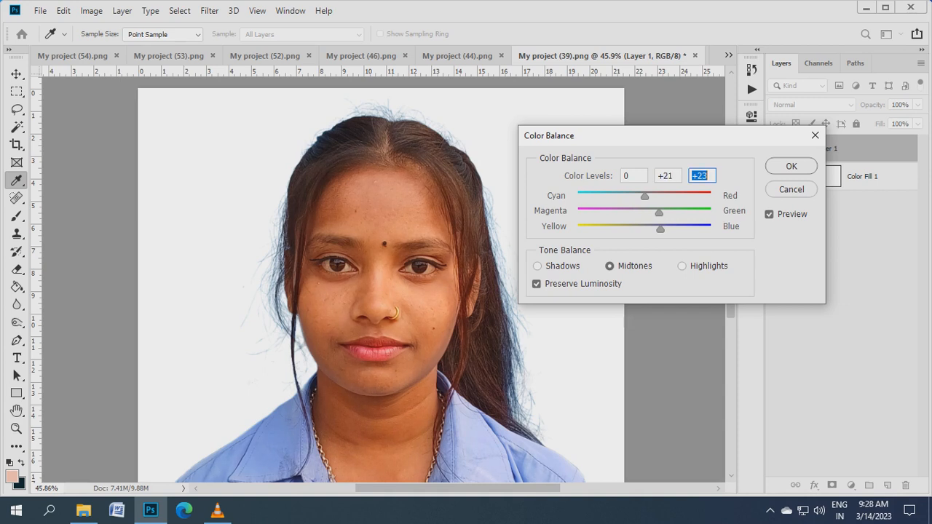
{"action": "key", "text": "shift+Tab"}
{"action": "left_click_drag", "start_coordinate": [661, 229], "coordinate": [664, 229]}
{"action": "key", "text": "Tab"}
{"action": "key", "text": "Return"}
{"action": "scroll", "coordinate": [332, 204], "scroll_direction": "down", "scroll_amount": 5}
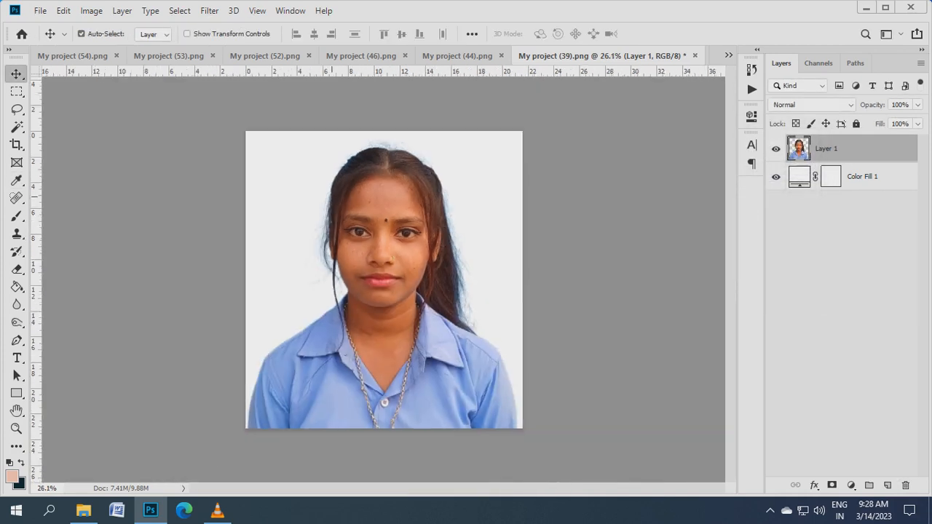
Step: Rotate the portrait on Layer 1 by about -0.53° to straighten the head
{"action": "scroll", "coordinate": [333, 204], "scroll_direction": "up", "scroll_amount": 6}
{"action": "scroll", "coordinate": [333, 204], "scroll_direction": "down", "scroll_amount": 2}
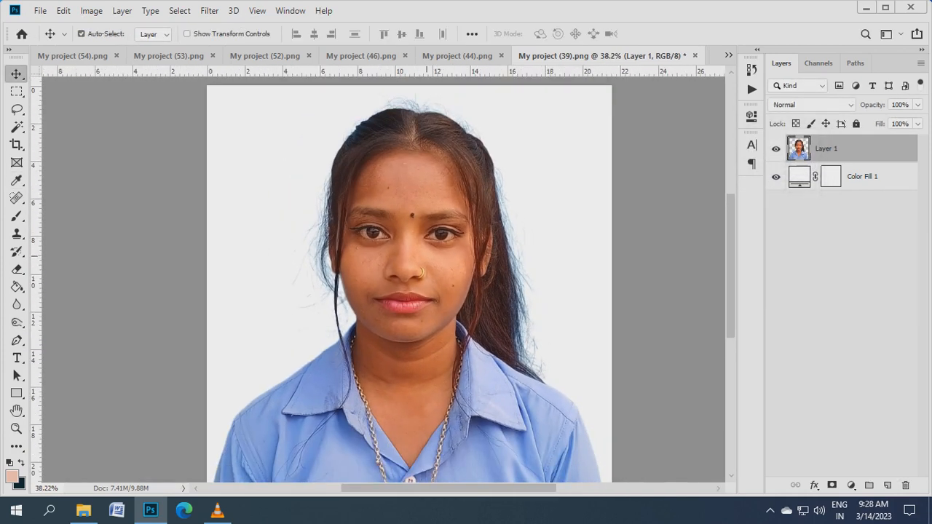
{"action": "scroll", "coordinate": [427, 255], "scroll_direction": "up", "scroll_amount": 1}
{"action": "key", "text": "ctrl+t"}
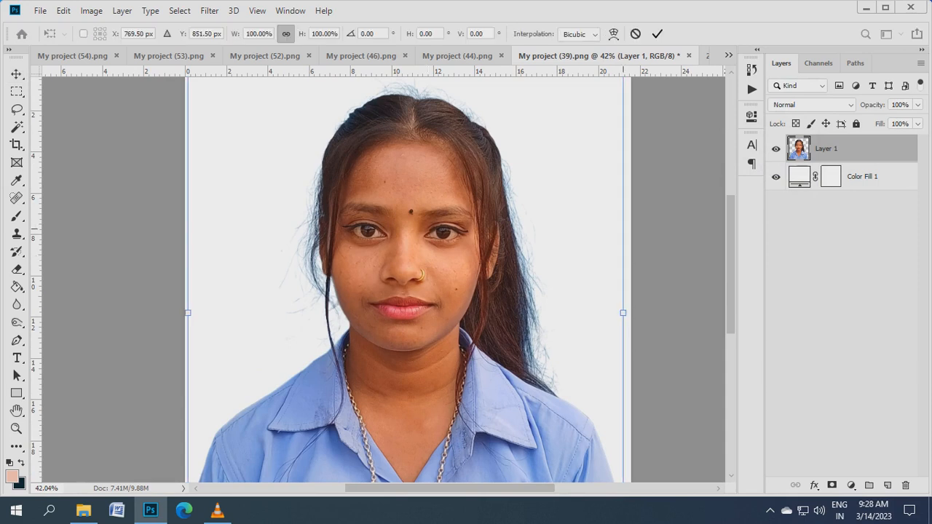
{"action": "left_click_drag", "start_coordinate": [648, 222], "coordinate": [648, 217]}
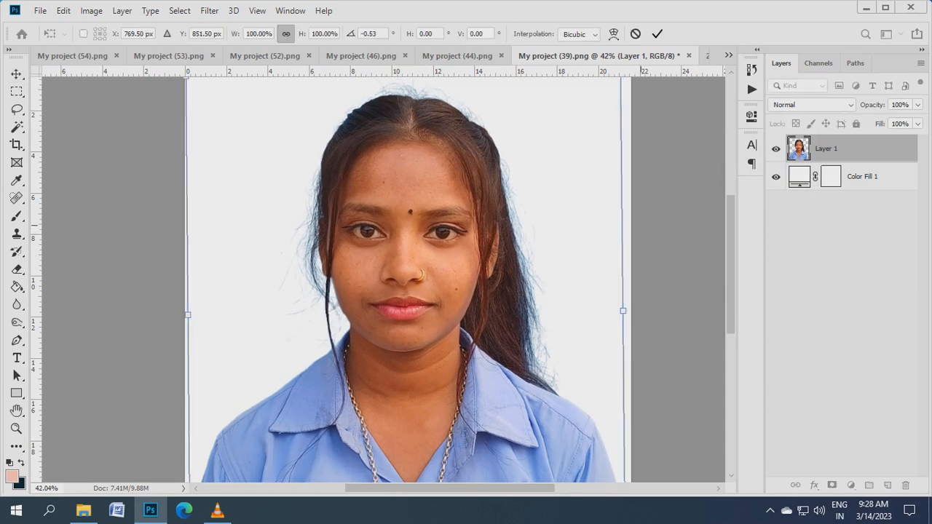
{"action": "key", "text": "Return"}
Step: Soften the creases on the neck with skin-coloured strokes of a 125 px brush at 24% opacity and 29% flow
{"action": "scroll", "coordinate": [431, 238], "scroll_direction": "up", "scroll_amount": 3}
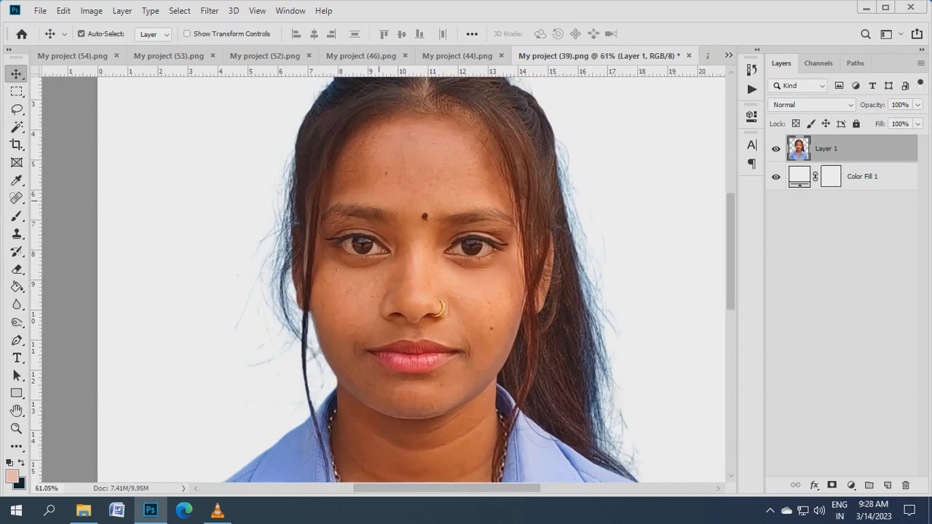
{"action": "scroll", "coordinate": [431, 238], "scroll_direction": "up", "scroll_amount": 2}
{"action": "scroll", "coordinate": [412, 279], "scroll_direction": "down", "scroll_amount": 1}
{"action": "key", "text": "b"}
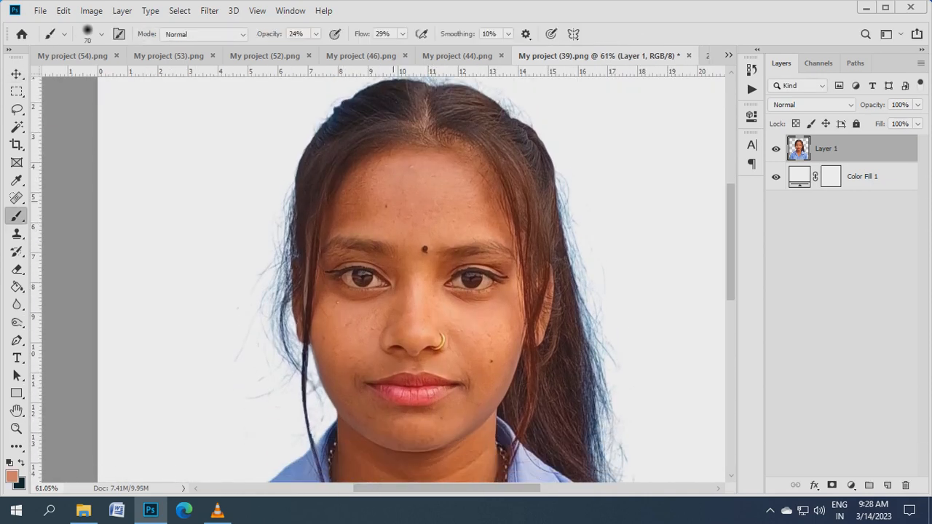
{"action": "scroll", "coordinate": [394, 175], "scroll_direction": "up", "scroll_amount": 5}
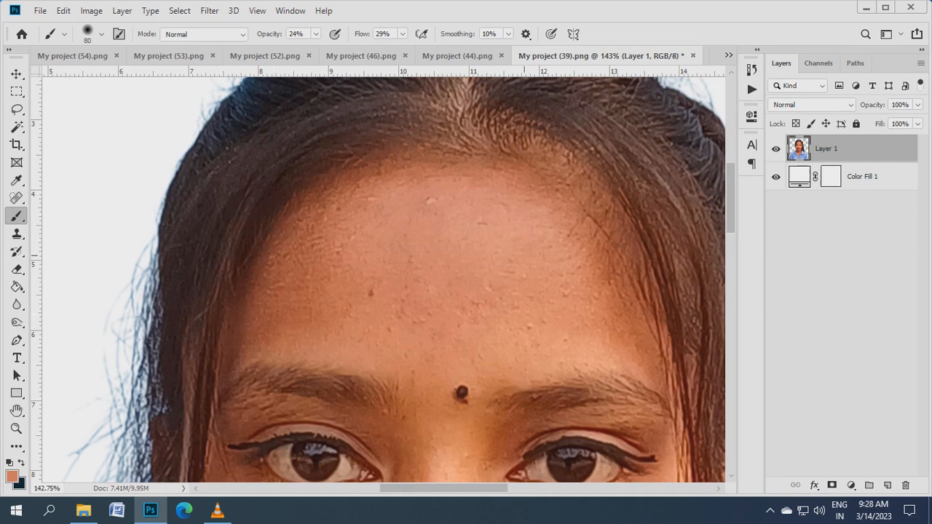
{"action": "scroll", "coordinate": [383, 280], "scroll_direction": "down", "scroll_amount": 6}
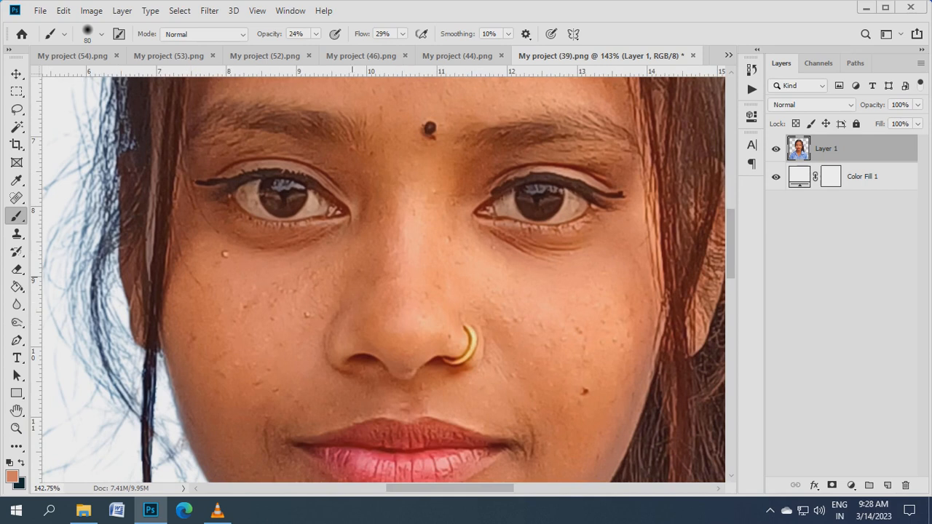
{"action": "scroll", "coordinate": [383, 280], "scroll_direction": "down", "scroll_amount": 3}
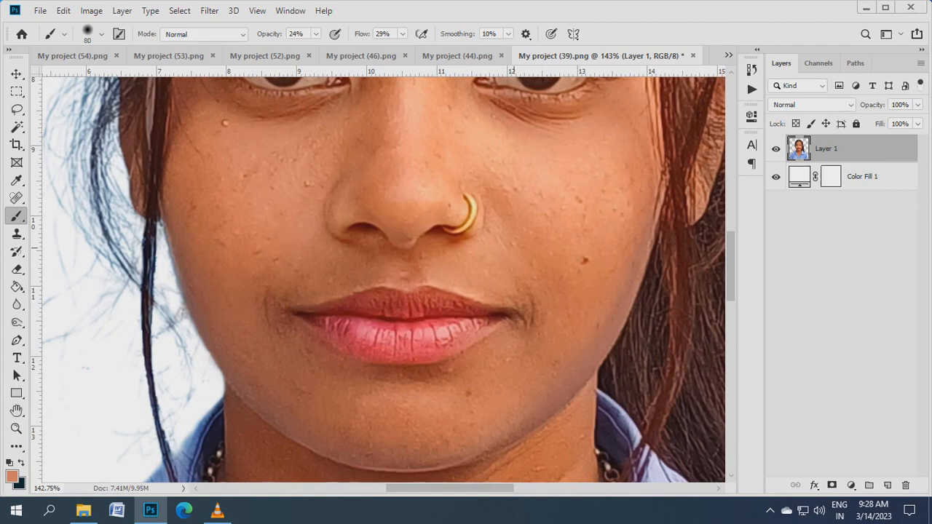
{"action": "scroll", "coordinate": [383, 279], "scroll_direction": "down", "scroll_amount": 6}
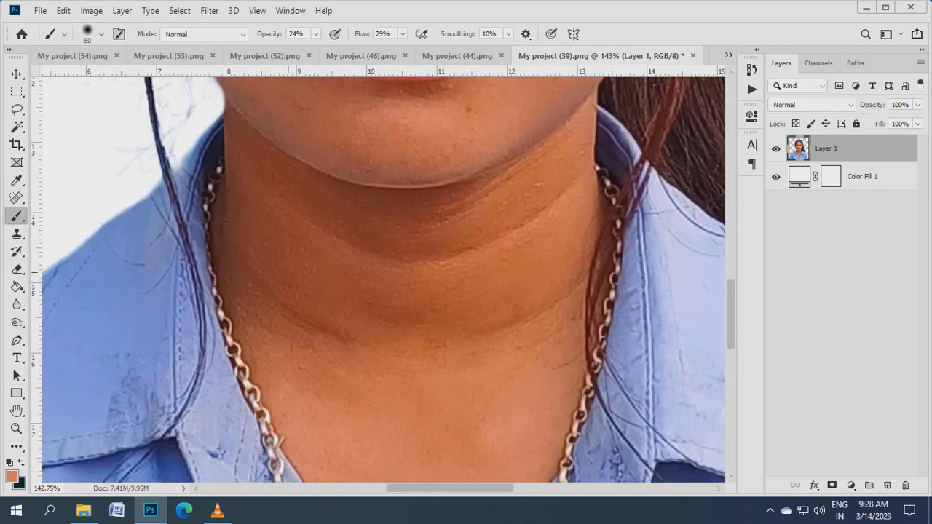
{"action": "key", "text": "bracketright"}
{"action": "key", "text": "bracketright"}
{"action": "key", "text": "bracketright"}
{"action": "left_click_drag", "start_coordinate": [310, 195], "coordinate": [501, 218]}
{"action": "left_click_drag", "start_coordinate": [561, 194], "coordinate": [311, 372]}
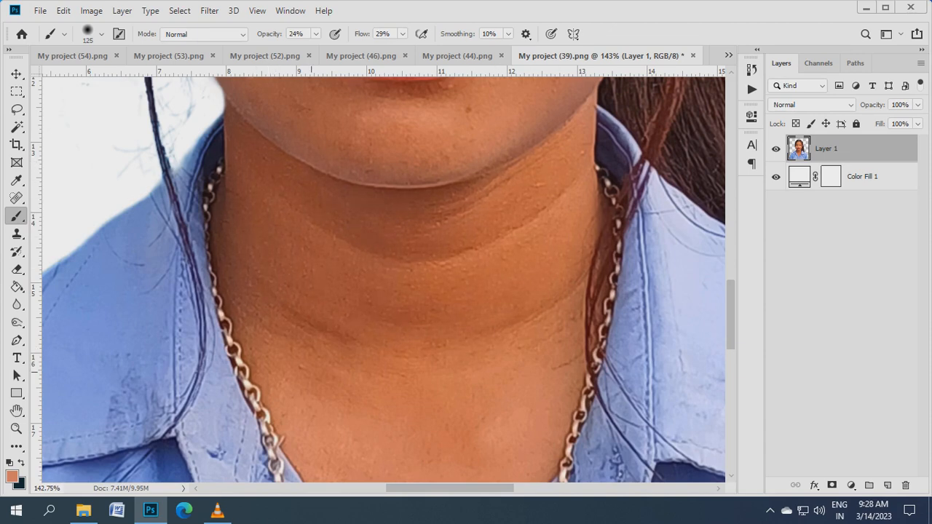
{"action": "scroll", "coordinate": [383, 280], "scroll_direction": "down", "scroll_amount": 2}
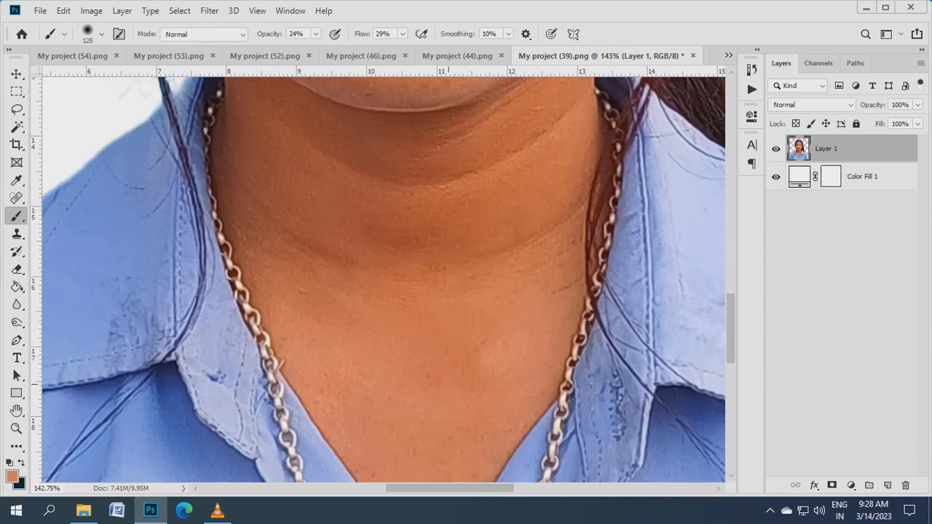
{"action": "scroll", "coordinate": [383, 280], "scroll_direction": "down", "scroll_amount": 3}
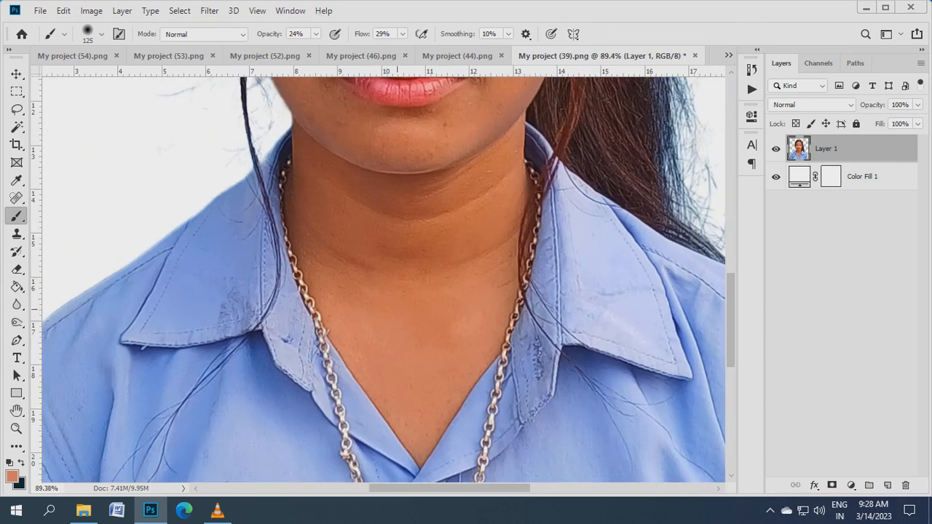
{"action": "scroll", "coordinate": [383, 279], "scroll_direction": "down", "scroll_amount": 1}
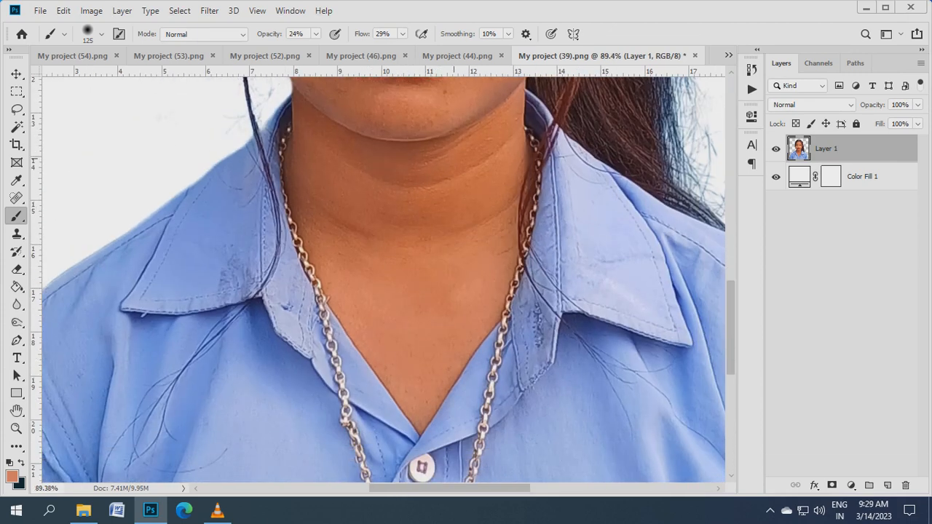
{"action": "scroll", "coordinate": [383, 279], "scroll_direction": "down", "scroll_amount": 4}
{"action": "scroll", "coordinate": [446, 280], "scroll_direction": "up", "scroll_amount": 3}
{"action": "scroll", "coordinate": [446, 280], "scroll_direction": "up", "scroll_amount": 1}
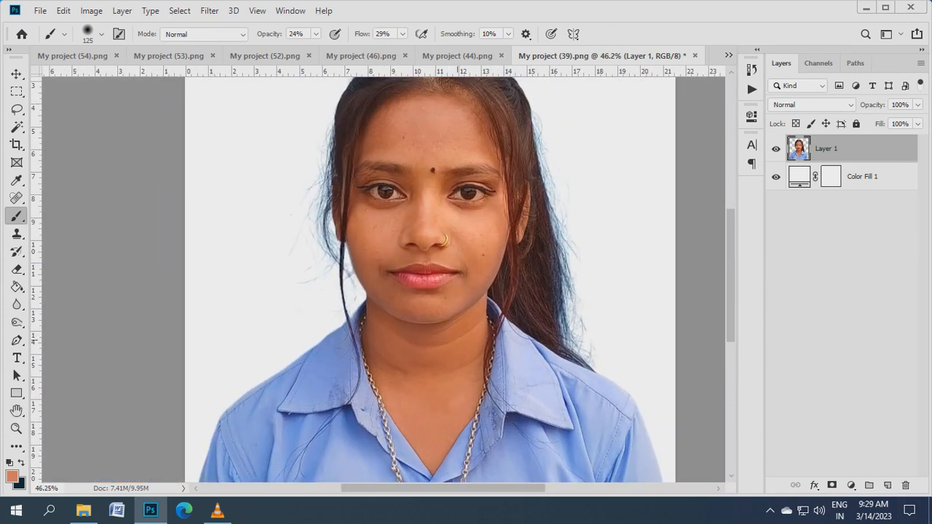
Step: Remove the small bumps and spots on the image-left cheek below the eye with the content-aware Spot Healing Brush
{"action": "scroll", "coordinate": [438, 332], "scroll_direction": "up", "scroll_amount": 3}
{"action": "scroll", "coordinate": [466, 348], "scroll_direction": "up", "scroll_amount": 6}
{"action": "scroll", "coordinate": [273, 313], "scroll_direction": "up", "scroll_amount": 2}
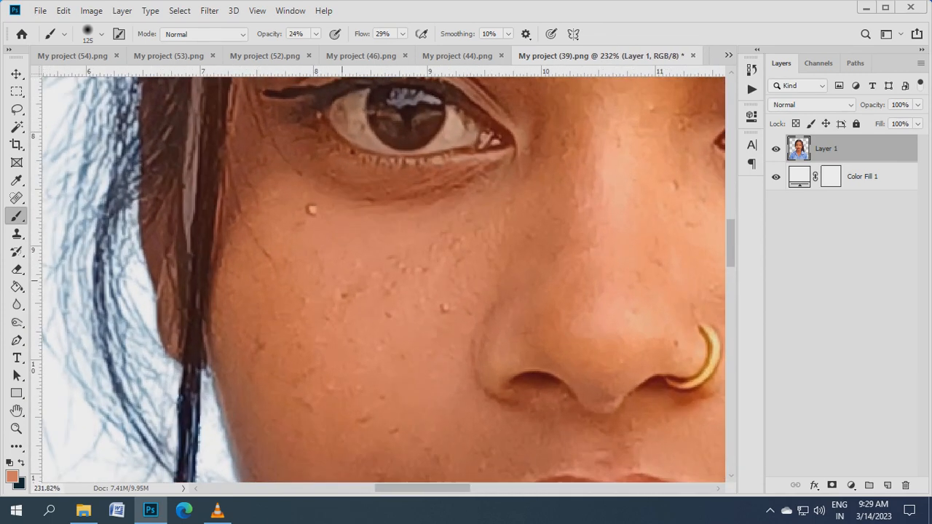
{"action": "key", "text": "j"}
{"action": "key", "text": "bracketright"}
{"action": "key", "text": "bracketright"}
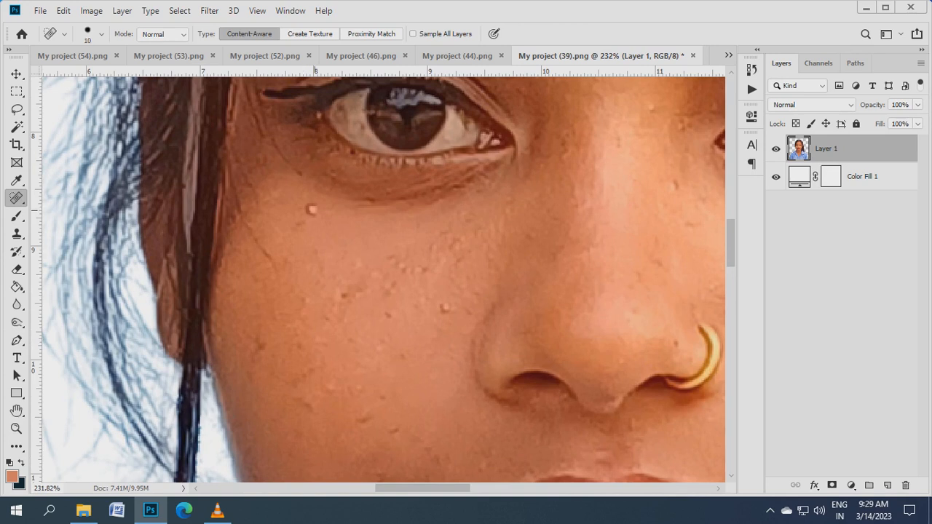
{"action": "left_click", "coordinate": [312, 210]}
{"action": "left_click", "coordinate": [310, 210]}
{"action": "left_click", "coordinate": [445, 310]}
{"action": "left_click", "coordinate": [461, 310]}
{"action": "left_click", "coordinate": [389, 318]}
{"action": "left_click", "coordinate": [395, 258]}
{"action": "left_click", "coordinate": [410, 268]}
{"action": "left_click", "coordinate": [429, 270]}
Step: Heal the dark mole and the two small blemishes near the hairline on the forehead
{"action": "mouse_move", "coordinate": [592, 305]}
{"action": "left_mouse_down"}
{"action": "mouse_move", "coordinate": [312, 392]}
{"action": "mouse_move", "coordinate": [336, 511]}
{"action": "left_mouse_up"}
{"action": "left_click_drag", "start_coordinate": [306, 219], "coordinate": [392, 446]}
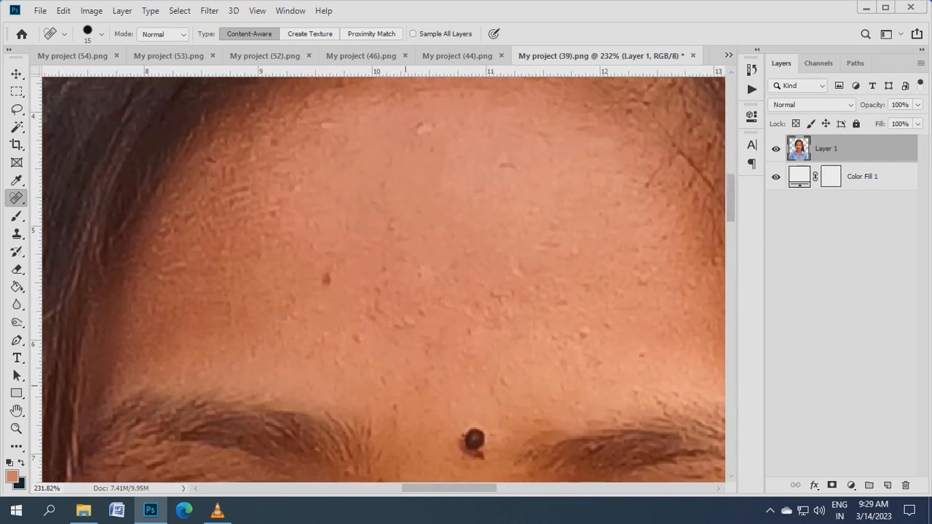
{"action": "left_click", "coordinate": [329, 283]}
{"action": "left_click", "coordinate": [422, 127]}
{"action": "left_click", "coordinate": [506, 165]}
Step: Remove the bindi and its reddish edge between the eyebrows with the Spot Healing Brush
{"action": "left_click_drag", "start_coordinate": [512, 332], "coordinate": [480, 216]}
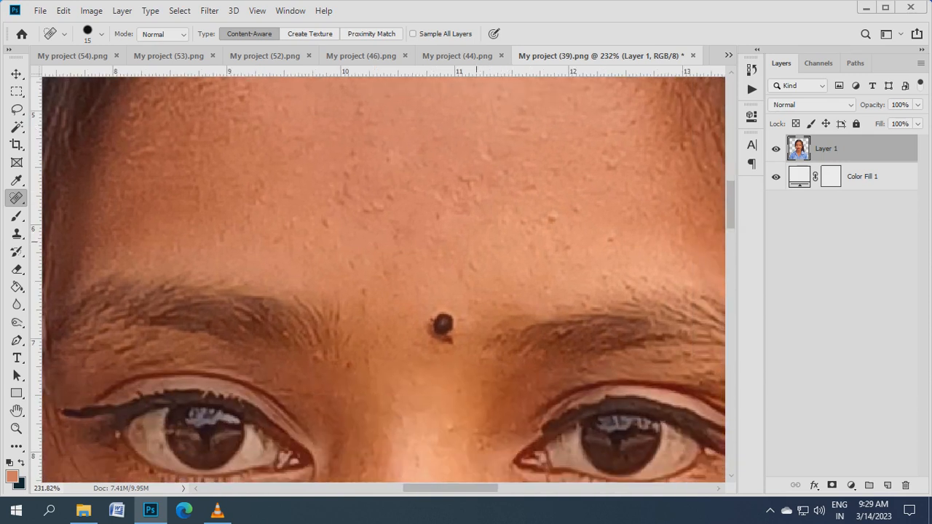
{"action": "left_click", "coordinate": [442, 325]}
{"action": "left_click", "coordinate": [439, 338]}
{"action": "left_click", "coordinate": [447, 339]}
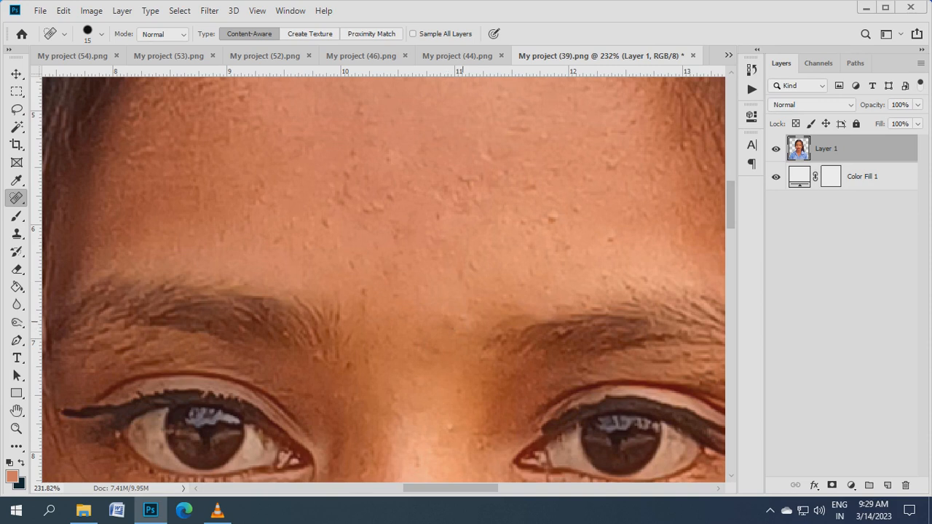
Step: Set the brush to 15 px with 100% opacity and 100% flow
{"action": "key", "text": "b"}
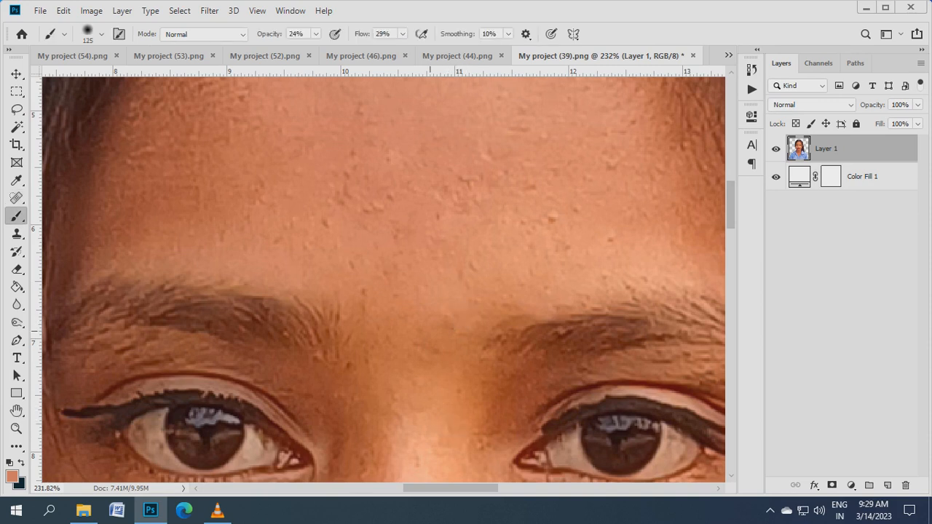
{"action": "key", "text": "bracketleft"}
{"action": "key", "text": "bracketleft"}
{"action": "key", "text": "bracketleft"}
{"action": "key", "text": "bracketleft"}
{"action": "key", "text": "bracketleft"}
{"action": "key", "text": "bracketleft"}
{"action": "key", "text": "bracketleft"}
{"action": "key", "text": "bracketleft"}
{"action": "key", "text": "bracketright"}
{"action": "key", "text": "bracketright"}
{"action": "key", "text": "bracketright"}
{"action": "left_click", "coordinate": [315, 34]}
{"action": "left_click_drag", "start_coordinate": [316, 48], "coordinate": [363, 48]}
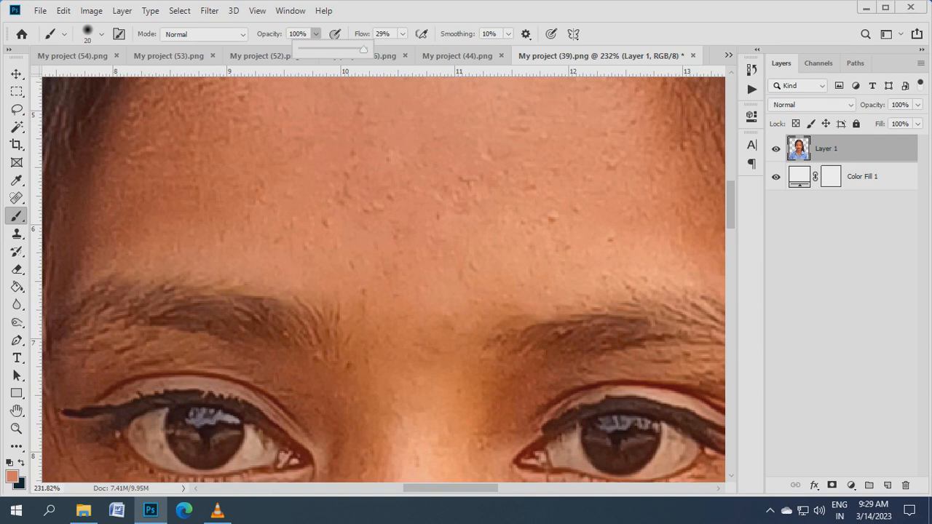
{"action": "key", "text": "bracketleft"}
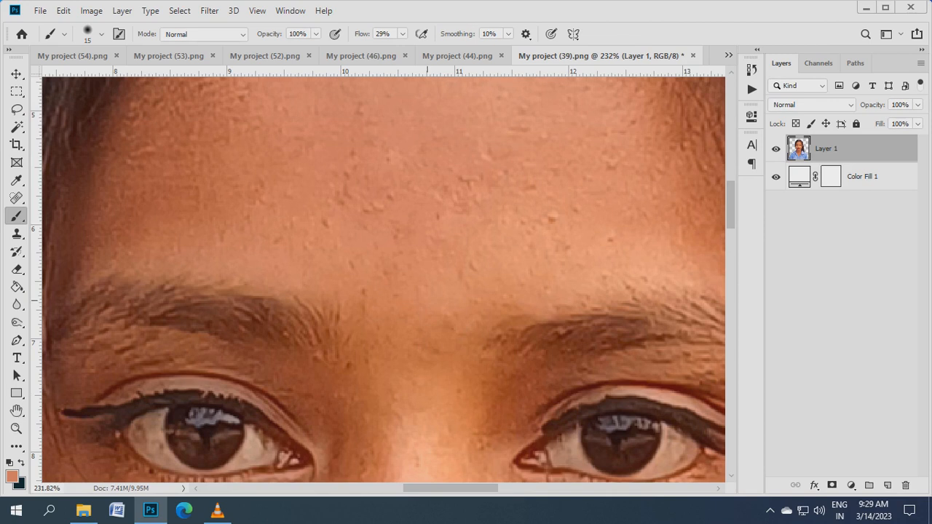
{"action": "left_click", "coordinate": [402, 33]}
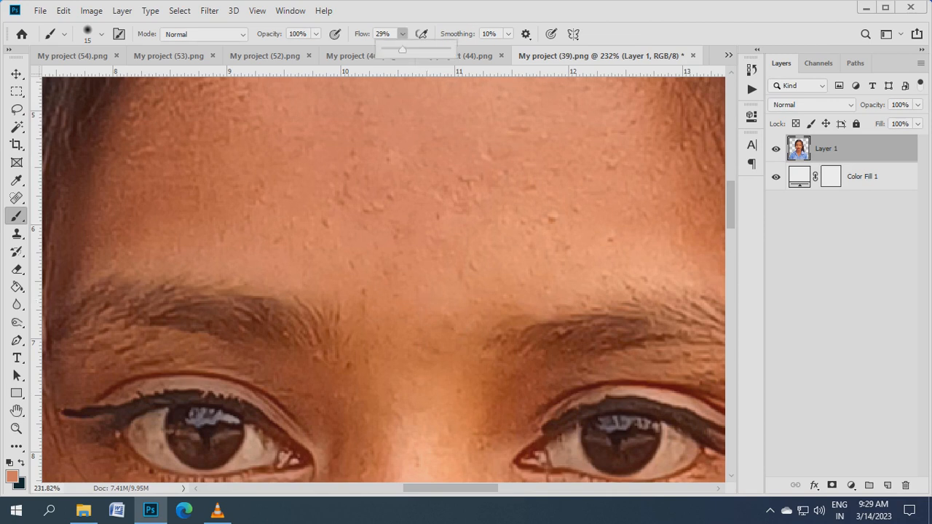
{"action": "left_click_drag", "start_coordinate": [400, 49], "coordinate": [446, 48]}
Step: Try a skin-coloured brush dot between the eyebrows and undo the last stroke
{"action": "left_click", "coordinate": [427, 308]}
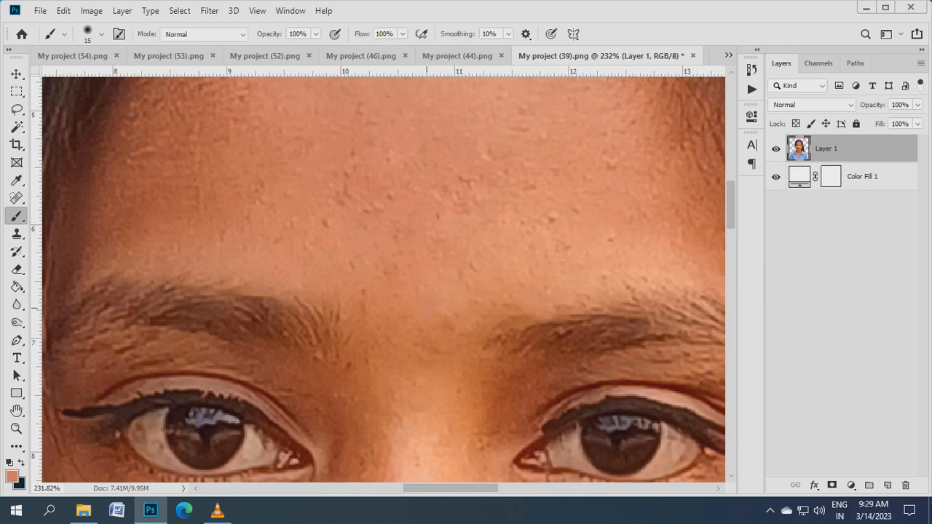
{"action": "scroll", "coordinate": [426, 308], "scroll_direction": "down", "scroll_amount": 3}
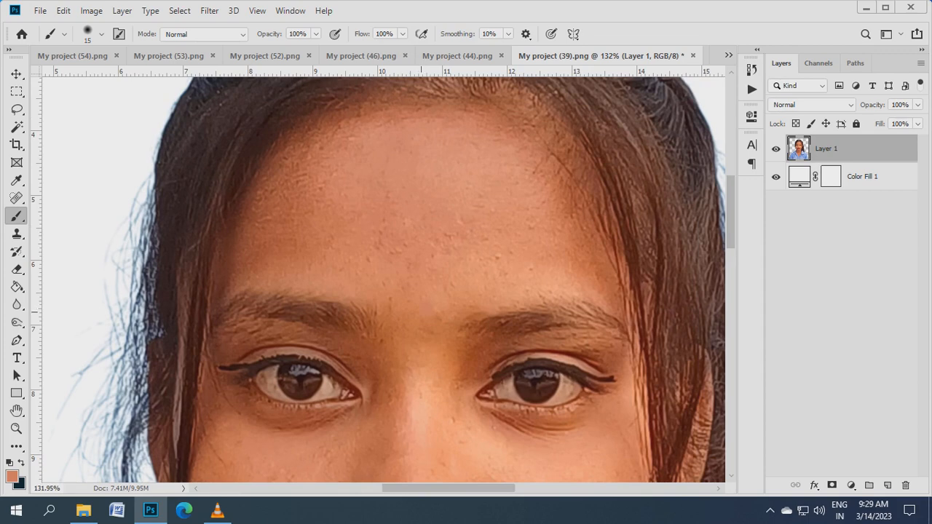
{"action": "left_click_drag", "start_coordinate": [420, 258], "coordinate": [447, 238]}
{"action": "key", "text": "ctrl+z"}
Step: Sample the dark iris colour, paint a new round bindi between the eyebrows, and inspect it against the whole face
{"action": "scroll", "coordinate": [449, 338], "scroll_direction": "up", "scroll_amount": 4}
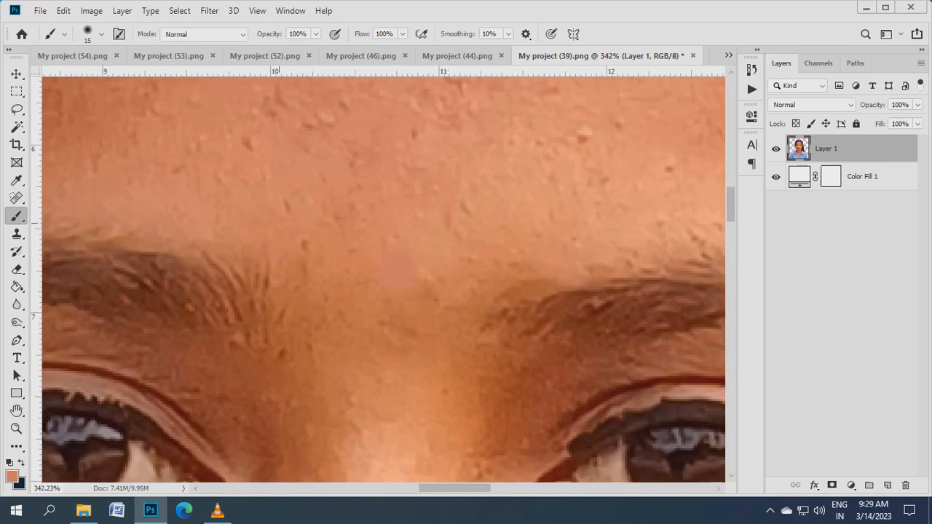
{"action": "scroll", "coordinate": [448, 339], "scroll_direction": "down", "scroll_amount": 3}
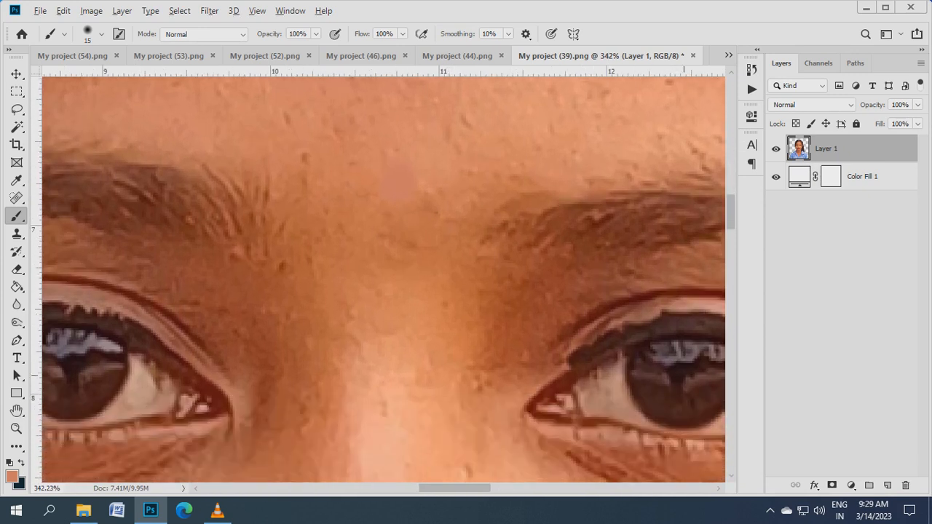
{"action": "left_click", "coordinate": [666, 375], "text": "alt"}
{"action": "left_click", "coordinate": [396, 179]}
{"action": "scroll", "coordinate": [395, 179], "scroll_direction": "down", "scroll_amount": 5}
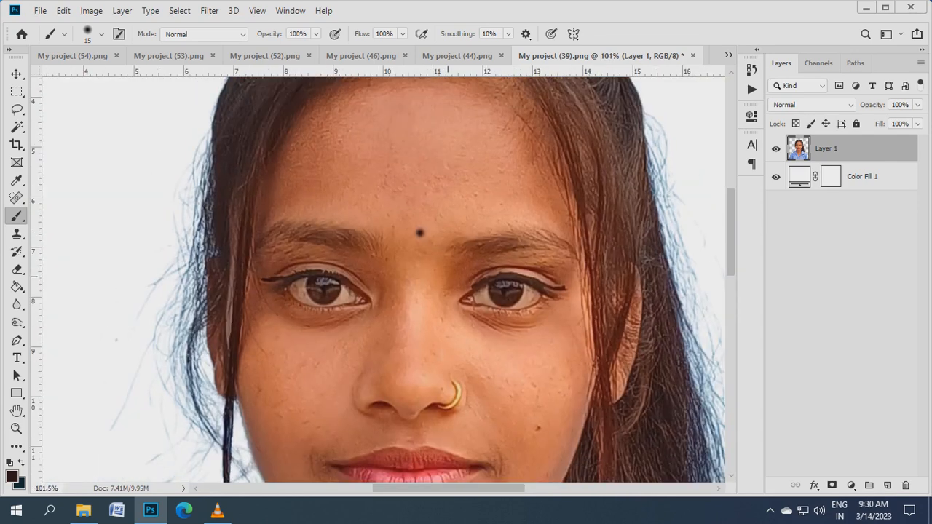
{"action": "scroll", "coordinate": [361, 185], "scroll_direction": "down", "scroll_amount": 3}
{"action": "scroll", "coordinate": [360, 185], "scroll_direction": "up", "scroll_amount": 4}
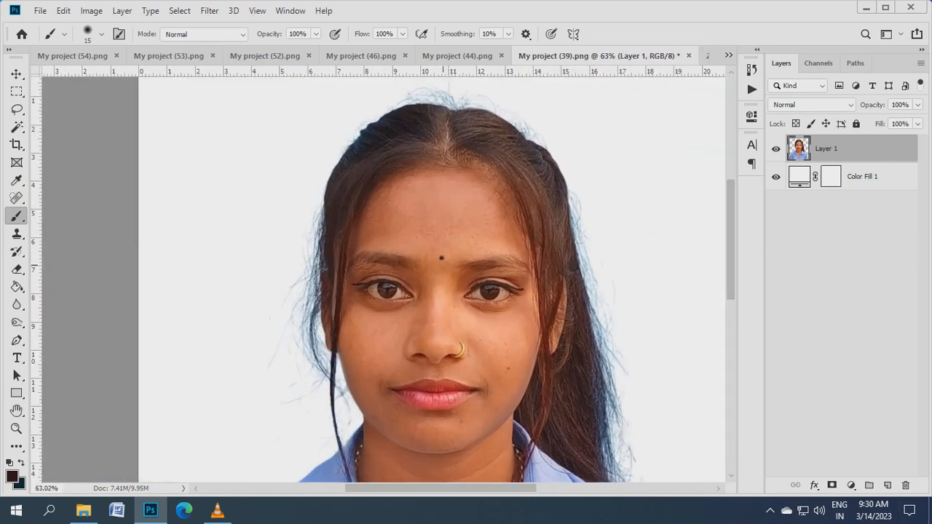
{"action": "scroll", "coordinate": [439, 244], "scroll_direction": "up", "scroll_amount": 3}
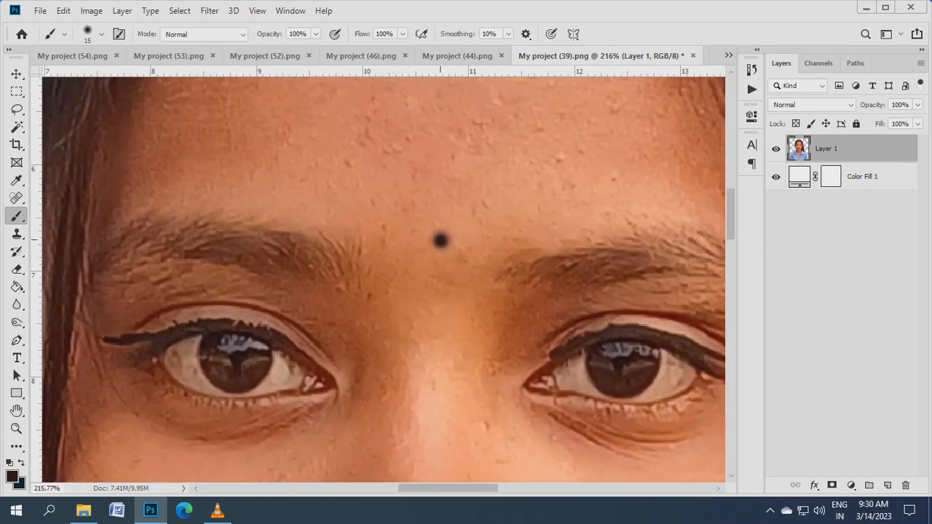
Step: Remove the mole and small blemishes on the cheek beside the nose ring with the Spot Healing Brush
{"action": "scroll", "coordinate": [440, 240], "scroll_direction": "down", "scroll_amount": 5}
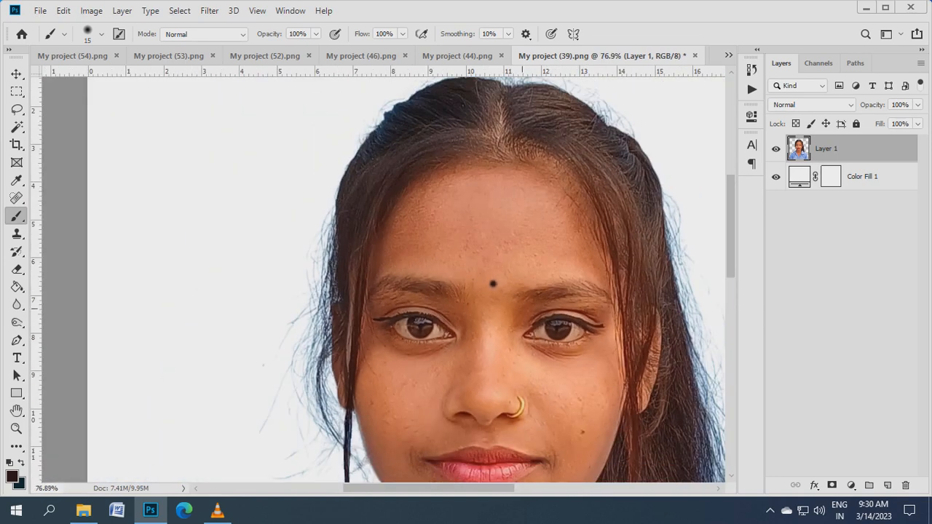
{"action": "scroll", "coordinate": [441, 240], "scroll_direction": "down", "scroll_amount": 4}
{"action": "scroll", "coordinate": [441, 240], "scroll_direction": "up", "scroll_amount": 4}
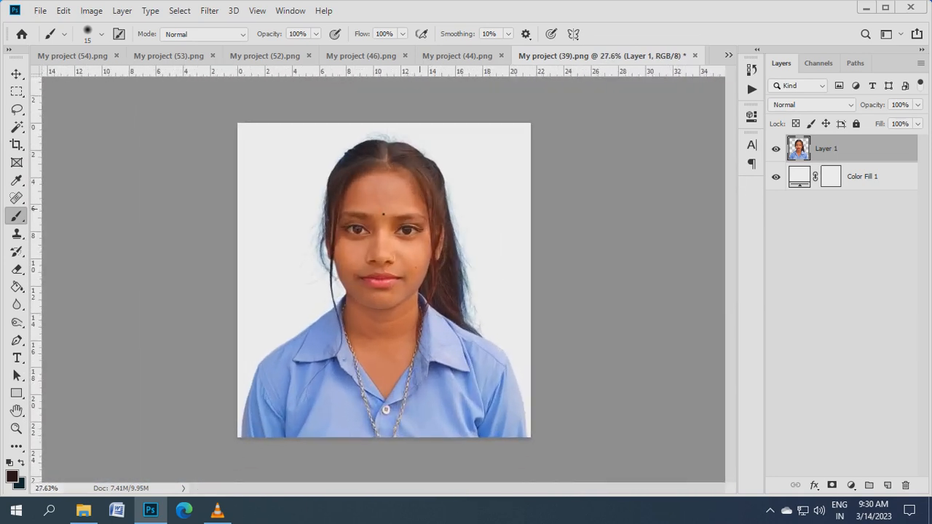
{"action": "scroll", "coordinate": [430, 207], "scroll_direction": "up", "scroll_amount": 2}
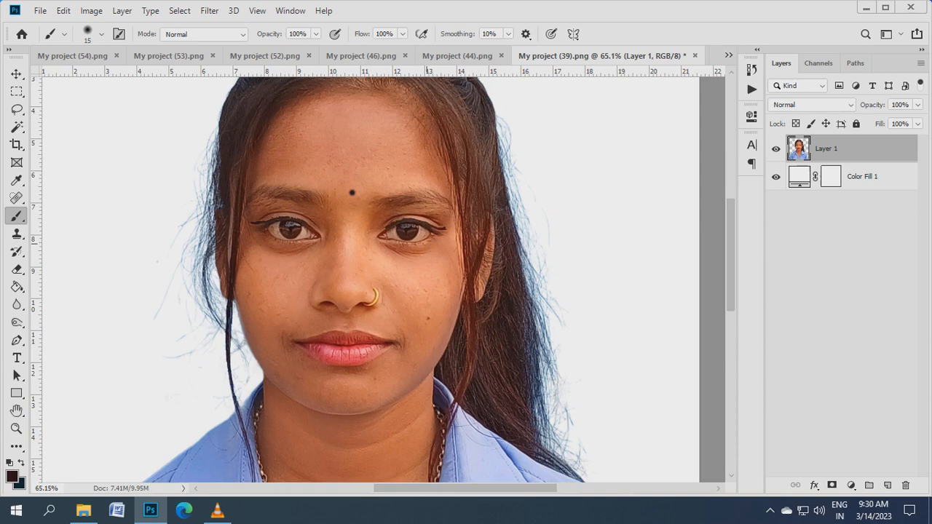
{"action": "scroll", "coordinate": [426, 256], "scroll_direction": "up", "scroll_amount": 2}
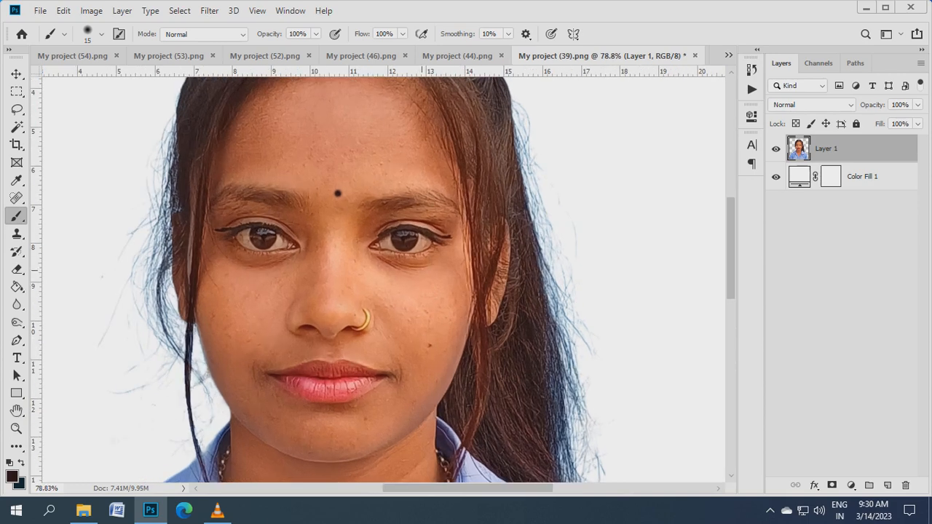
{"action": "scroll", "coordinate": [437, 379], "scroll_direction": "up", "scroll_amount": 5}
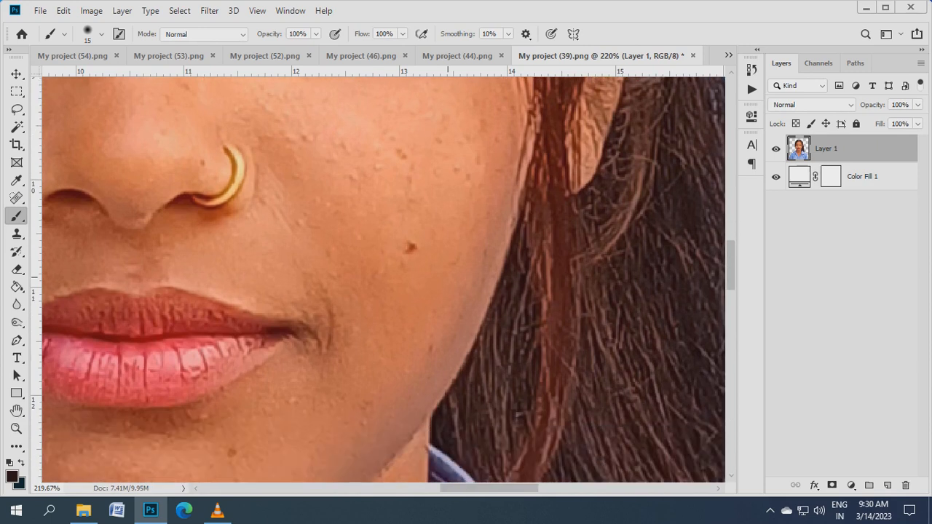
{"action": "key", "text": "j"}
{"action": "left_click", "coordinate": [409, 248]}
{"action": "left_click", "coordinate": [394, 149]}
{"action": "left_click", "coordinate": [403, 155]}
{"action": "left_click", "coordinate": [415, 169]}
{"action": "left_click", "coordinate": [410, 186]}
{"action": "left_click", "coordinate": [381, 175]}
{"action": "left_click", "coordinate": [380, 169]}
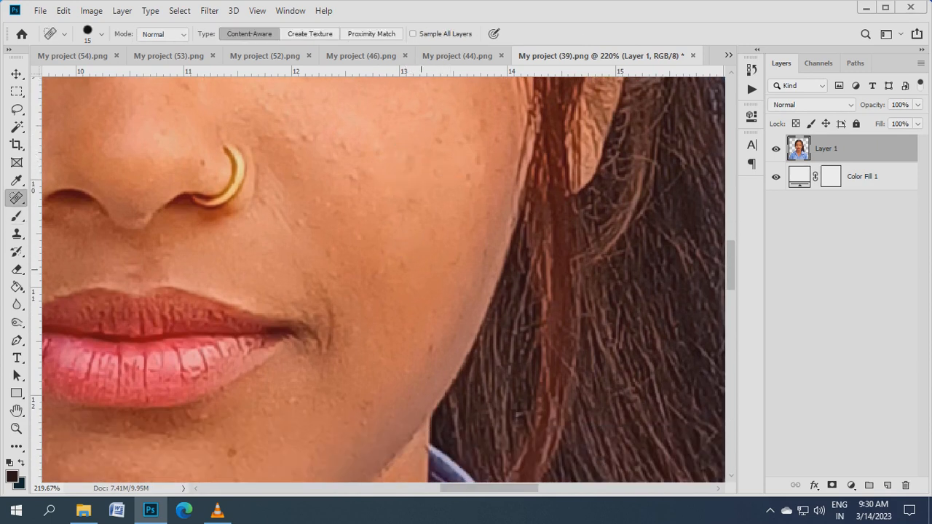
Step: Heal the small spots along the jaw and on the chin below the mouth
{"action": "left_click", "coordinate": [428, 348]}
{"action": "left_click", "coordinate": [361, 411]}
{"action": "scroll", "coordinate": [383, 280], "scroll_direction": "down", "scroll_amount": 5}
{"action": "scroll", "coordinate": [383, 280], "scroll_direction": "left", "scroll_amount": 4}
{"action": "left_click", "coordinate": [375, 299]}
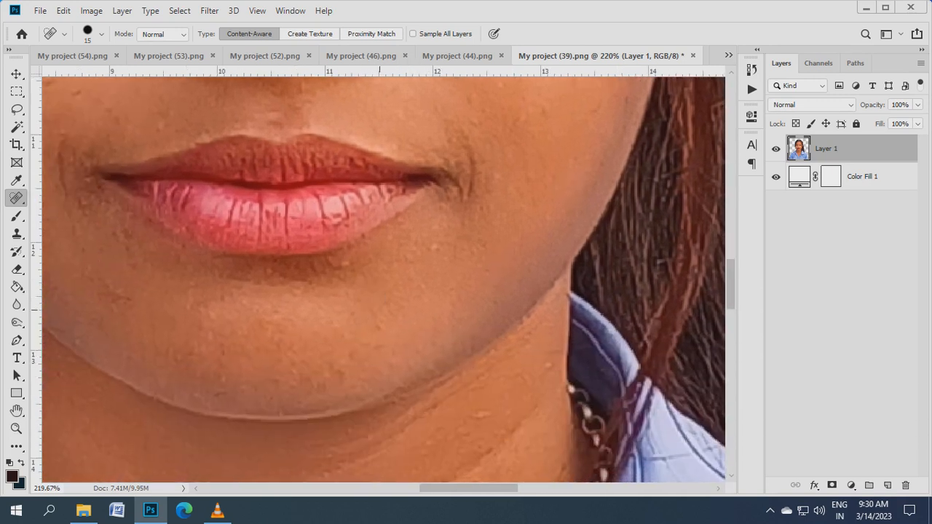
Step: Heal the spots and crease marks on the neck under the jaw with the Spot Healing Brush
{"action": "left_click_drag", "start_coordinate": [516, 355], "coordinate": [528, 318]}
{"action": "left_click", "coordinate": [498, 378]}
{"action": "left_click", "coordinate": [481, 384]}
{"action": "left_click", "coordinate": [496, 414]}
{"action": "left_click_drag", "start_coordinate": [435, 432], "coordinate": [513, 233]}
{"action": "left_click_drag", "start_coordinate": [511, 120], "coordinate": [512, 243]}
{"action": "scroll", "coordinate": [510, 241], "scroll_direction": "down", "scroll_amount": 3}
{"action": "left_click_drag", "start_coordinate": [487, 158], "coordinate": [484, 212]}
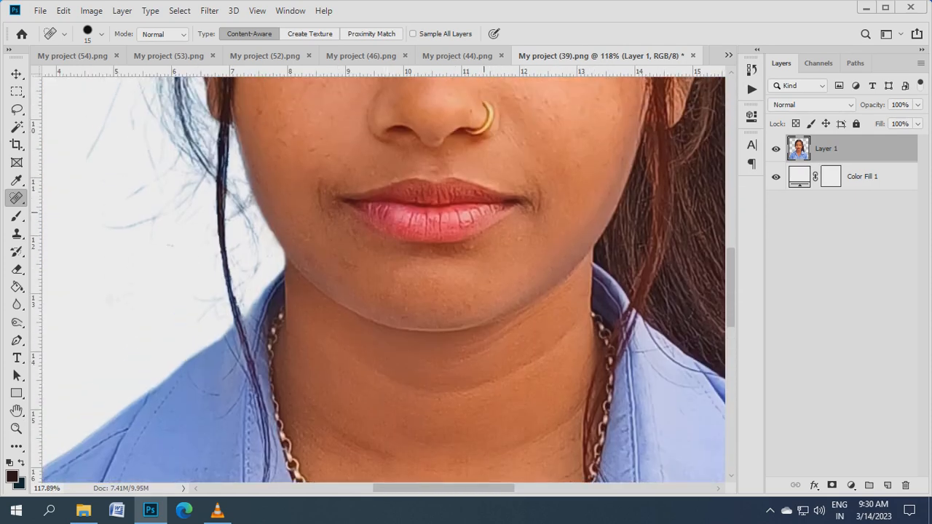
Step: Add a new layer above the portrait and outline both lips with a closed Lasso selection
{"action": "scroll", "coordinate": [477, 218], "scroll_direction": "up", "scroll_amount": 5}
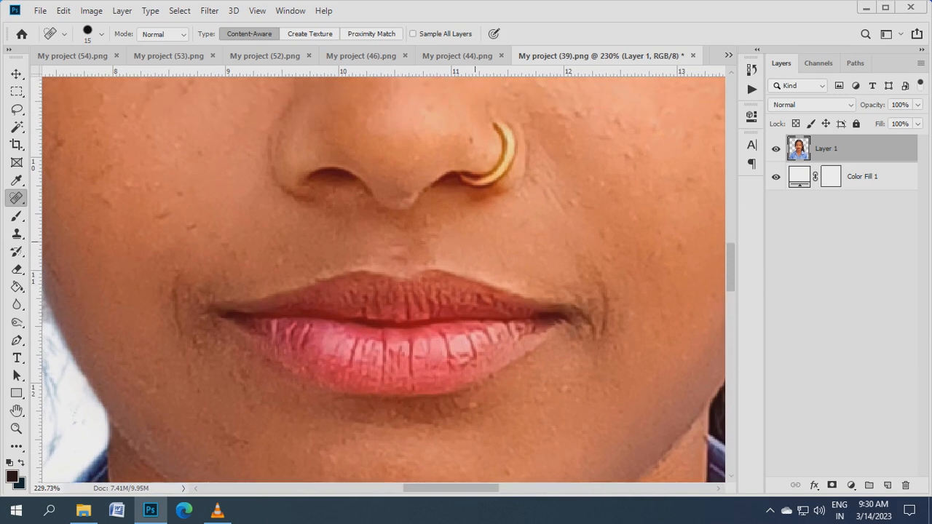
{"action": "key", "text": "l"}
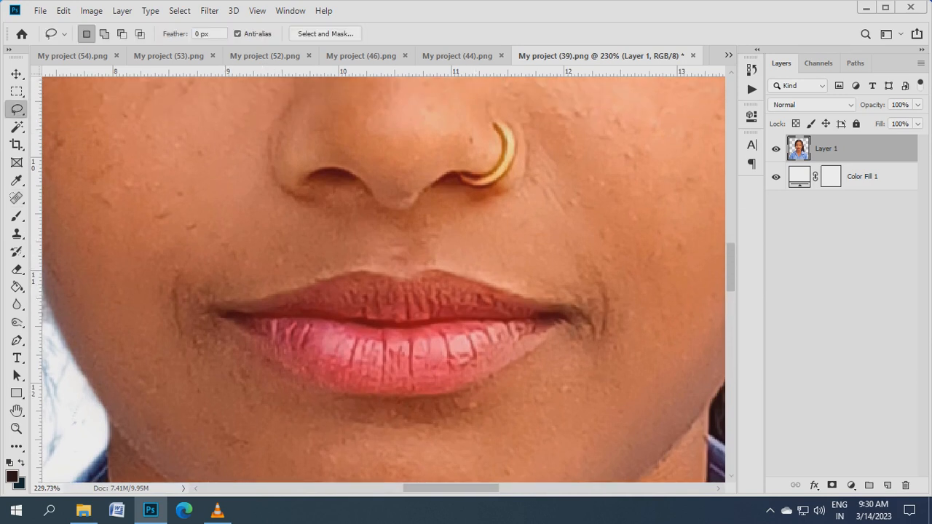
{"action": "key", "text": "ctrl+shift+alt+n"}
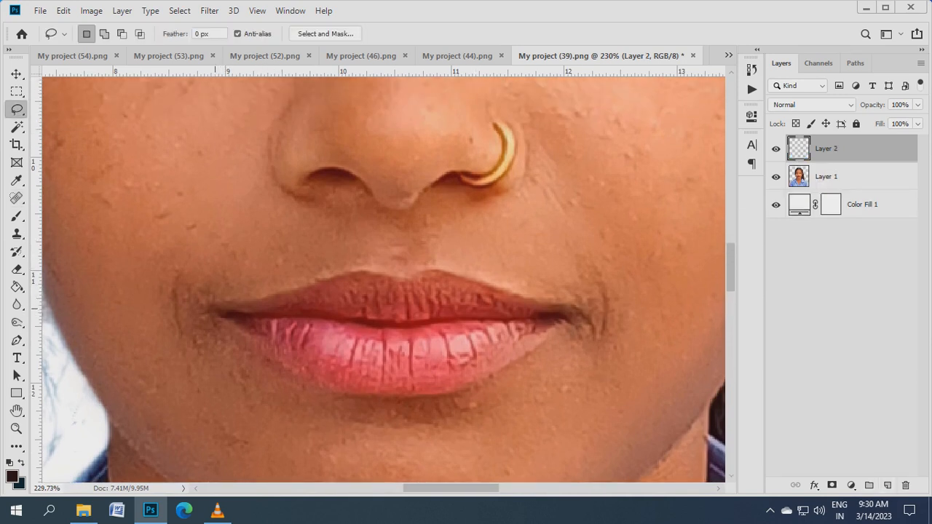
{"action": "mouse_move", "coordinate": [223, 312]}
{"action": "left_mouse_down"}
{"action": "mouse_move", "coordinate": [323, 279]}
{"action": "mouse_move", "coordinate": [390, 276]}
{"action": "left_mouse_up"}
{"action": "mouse_move", "coordinate": [477, 288]}
{"action": "left_mouse_down"}
{"action": "mouse_move", "coordinate": [532, 301]}
{"action": "mouse_move", "coordinate": [533, 342]}
{"action": "mouse_move", "coordinate": [497, 369]}
{"action": "mouse_move", "coordinate": [422, 398]}
{"action": "mouse_move", "coordinate": [322, 386]}
{"action": "left_mouse_up"}
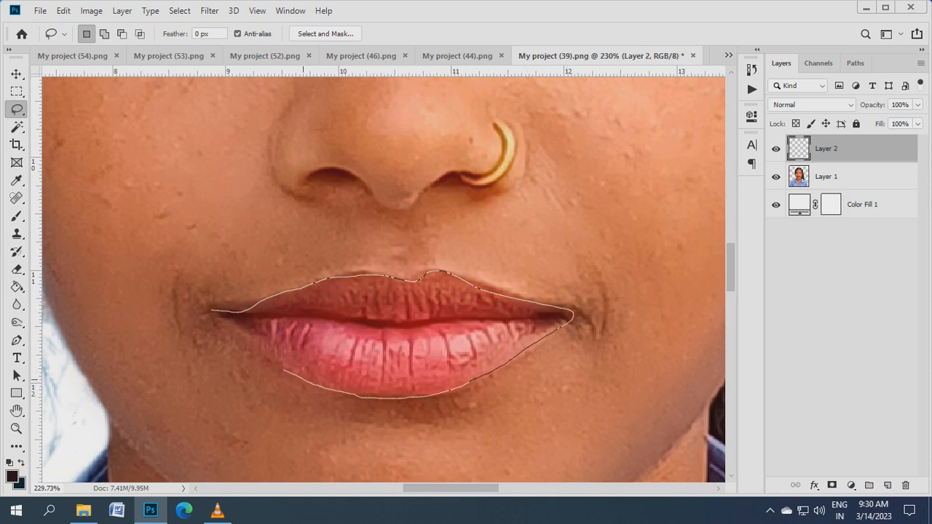
{"action": "left_click_drag", "start_coordinate": [210, 312], "coordinate": [210, 312]}
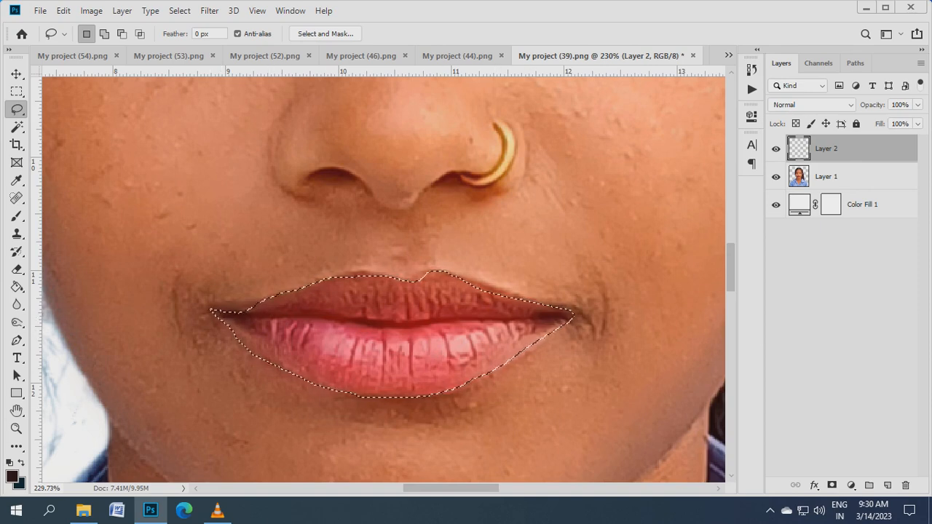
Step: Fill the lip selection with the background colour #cd2f48 and set the layer's blend mode to Soft Light
{"action": "left_click", "coordinate": [20, 485]}
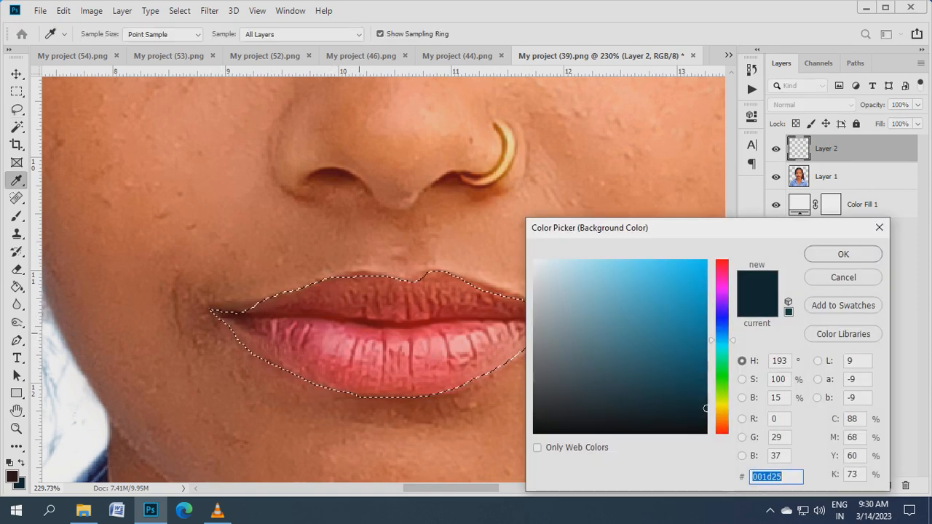
{"action": "type", "text": "cd2f48"}
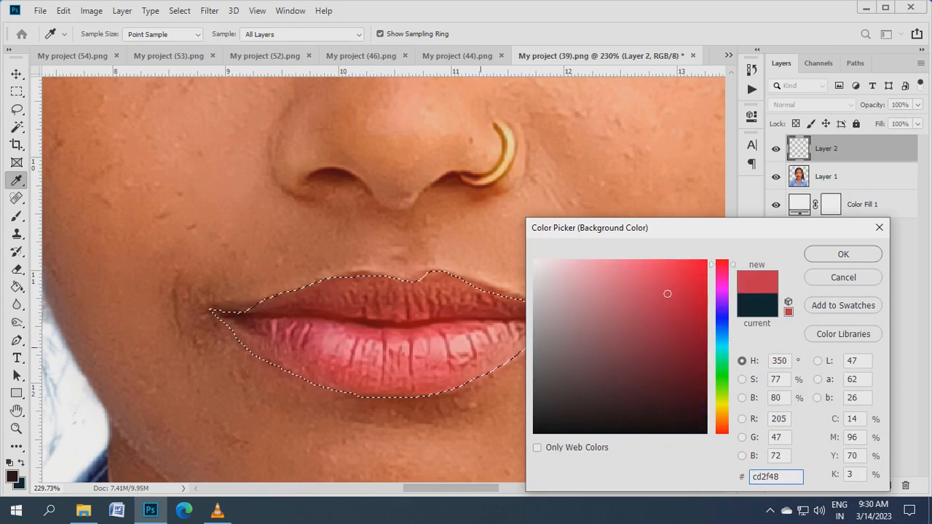
{"action": "key", "text": "Return"}
{"action": "key", "text": "l"}
{"action": "key", "text": "ctrl+BackSpace"}
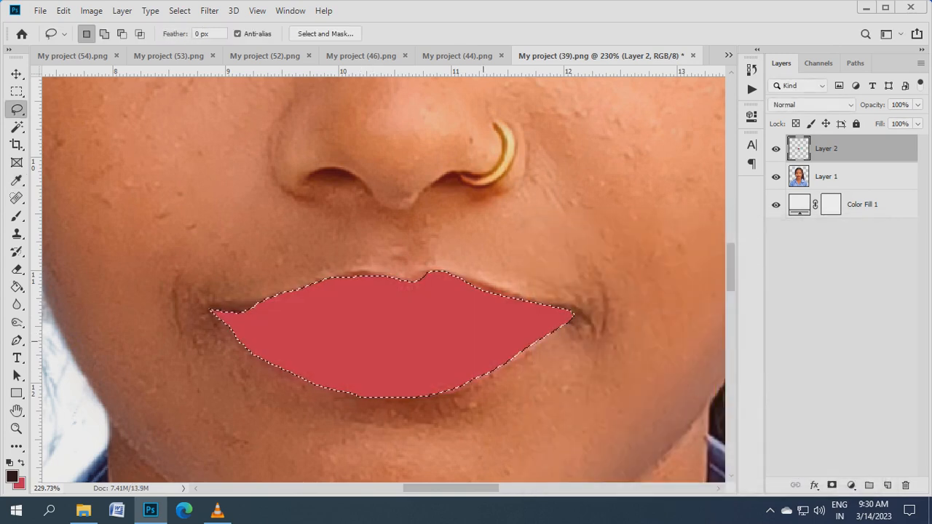
{"action": "left_click", "coordinate": [810, 104]}
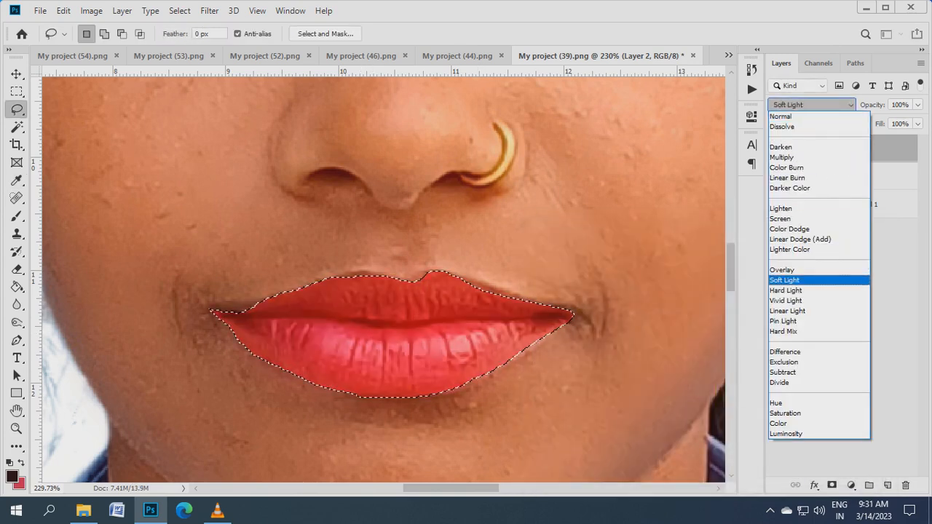
{"action": "key", "text": "Return"}
Step: Lower the lip colour layer's opacity to 67%
{"action": "key", "text": "Tab"}
{"action": "key", "text": "Down"}
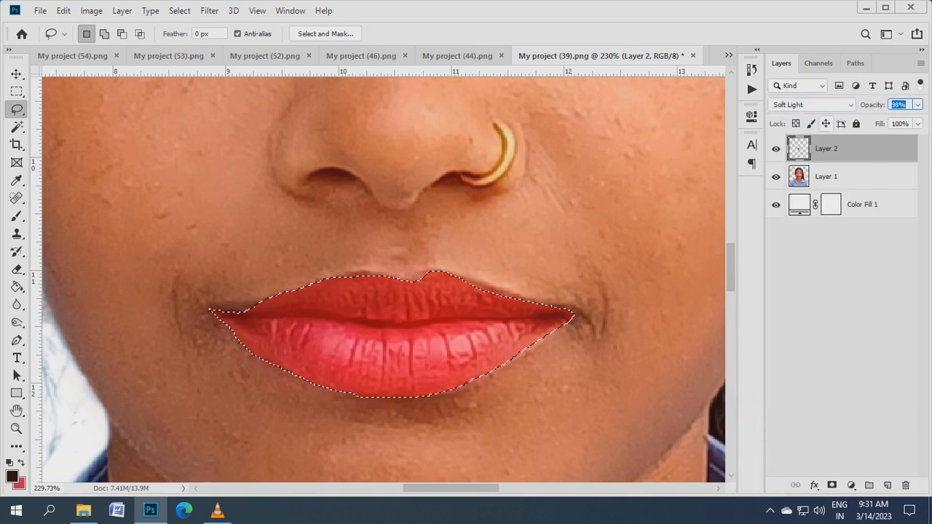
{"action": "key", "text": "Down"}
{"action": "key", "text": "Down"}
{"action": "key", "text": "Down"}
{"action": "key", "text": "Down"}
{"action": "key", "text": "Down"}
{"action": "key", "text": "Down"}
{"action": "key", "text": "Down"}
{"action": "key", "text": "Down"}
{"action": "key", "text": "Down"}
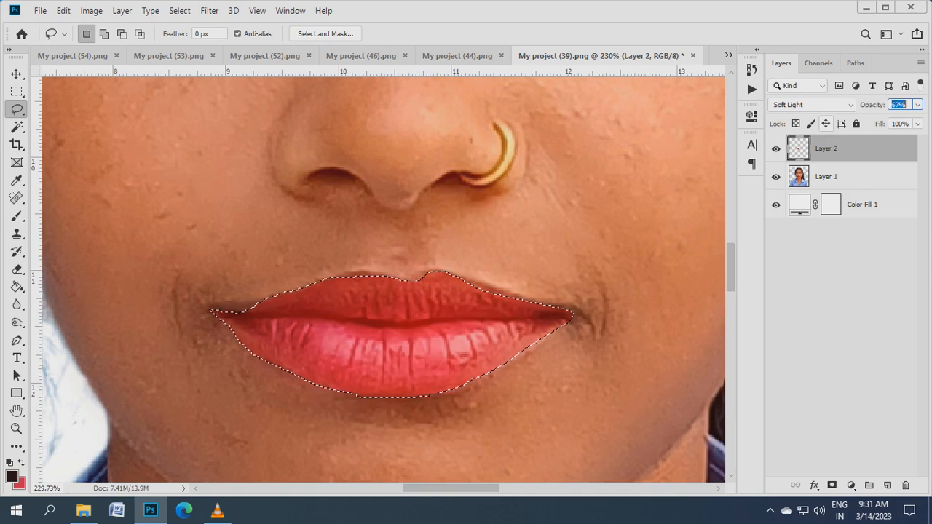
Step: Deselect the lips and set the lip colour layer's opacity to 15%
{"action": "key", "text": "ctrl+d"}
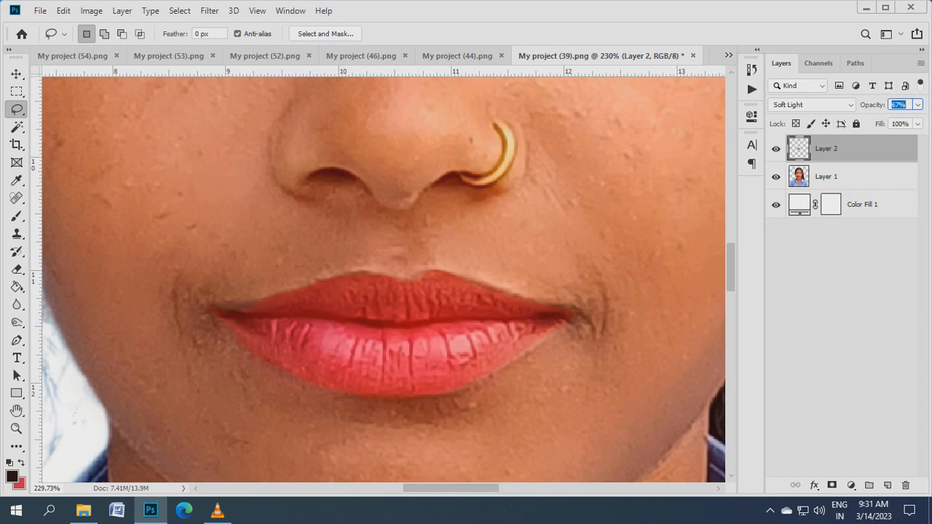
{"action": "type", "text": "15"}
{"action": "key", "text": "Return"}
{"action": "key", "text": "ctrl+0"}
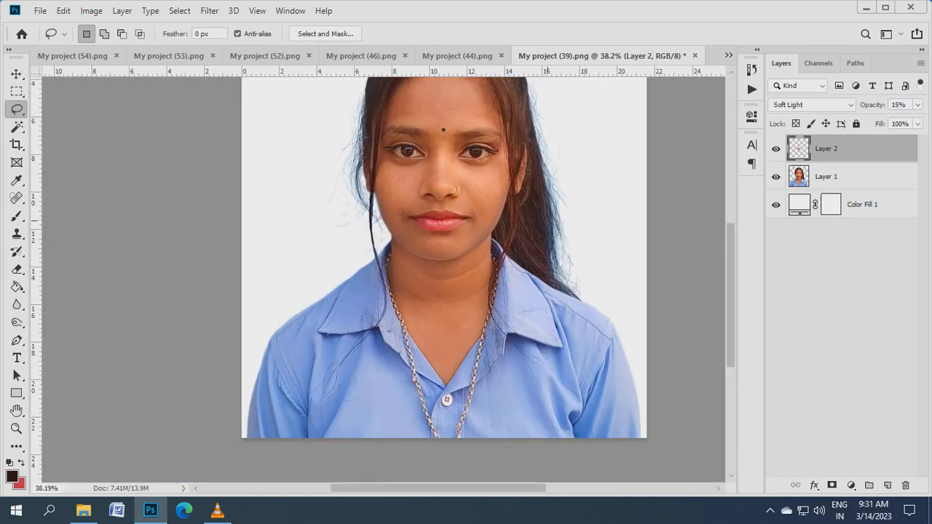
Step: Compare the face with the lip colour layer hidden and shown, at several magnifications
{"action": "left_click", "coordinate": [777, 148]}
{"action": "left_click", "coordinate": [776, 149]}
{"action": "left_click", "coordinate": [776, 149]}
{"action": "left_click", "coordinate": [777, 148]}
{"action": "scroll", "coordinate": [529, 242], "scroll_direction": "down", "scroll_amount": 4}
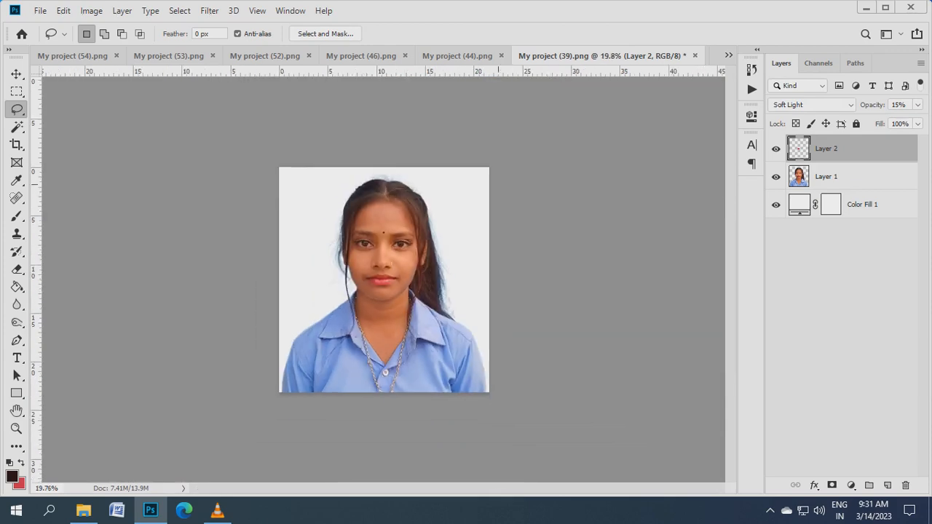
{"action": "scroll", "coordinate": [530, 241], "scroll_direction": "up", "scroll_amount": 4}
{"action": "scroll", "coordinate": [529, 242], "scroll_direction": "up", "scroll_amount": 5}
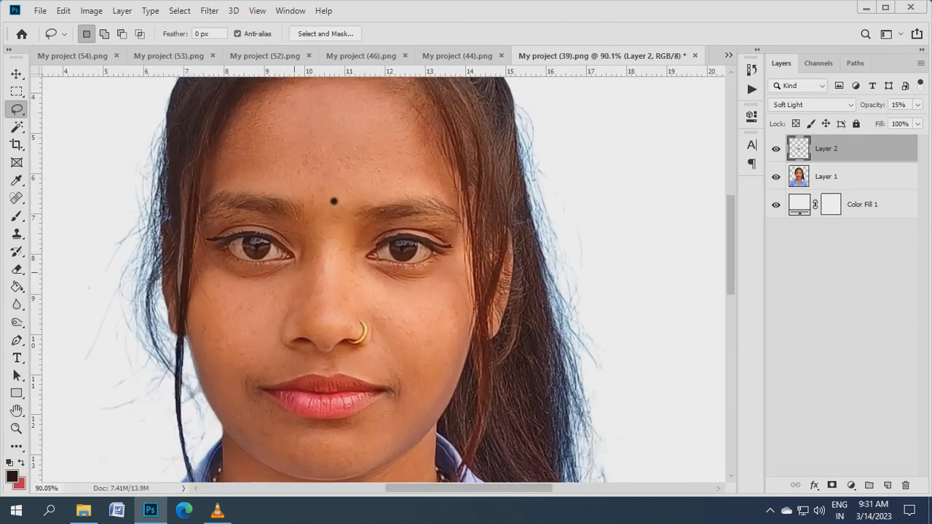
{"action": "scroll", "coordinate": [400, 279], "scroll_direction": "up", "scroll_amount": 3}
{"action": "scroll", "coordinate": [384, 280], "scroll_direction": "down", "scroll_amount": 3}
{"action": "scroll", "coordinate": [383, 279], "scroll_direction": "up", "scroll_amount": 6}
Step: Darken the bluish hair edges on Layer 1 with the Burn tool at 200 px, midtones range and 50% exposure
{"action": "key", "text": "o"}
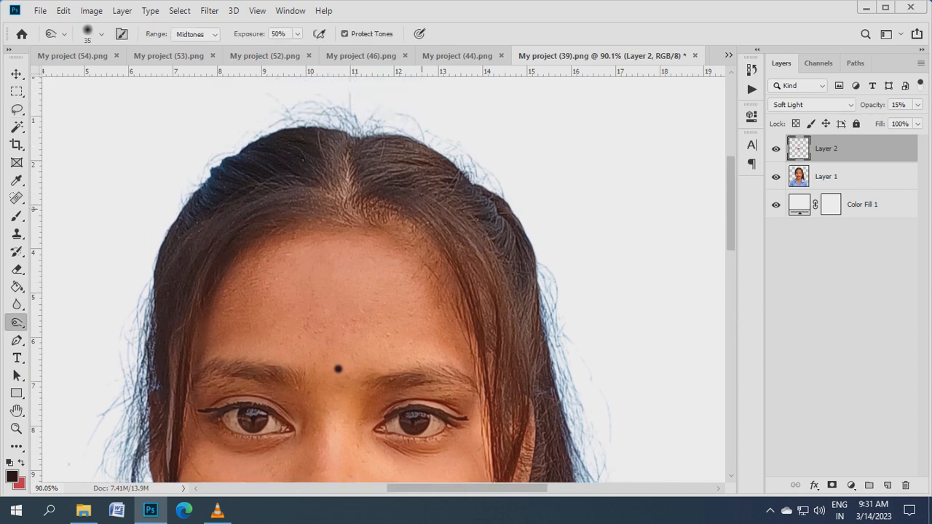
{"action": "key", "text": "bracketright"}
{"action": "key", "text": "bracketright"}
{"action": "key", "text": "bracketright"}
{"action": "key", "text": "bracketright"}
{"action": "key", "text": "bracketright"}
{"action": "key", "text": "bracketright"}
{"action": "key", "text": "bracketright"}
{"action": "key", "text": "bracketright"}
{"action": "key", "text": "bracketright"}
{"action": "key", "text": "bracketright"}
{"action": "scroll", "coordinate": [384, 280], "scroll_direction": "down", "scroll_amount": 2}
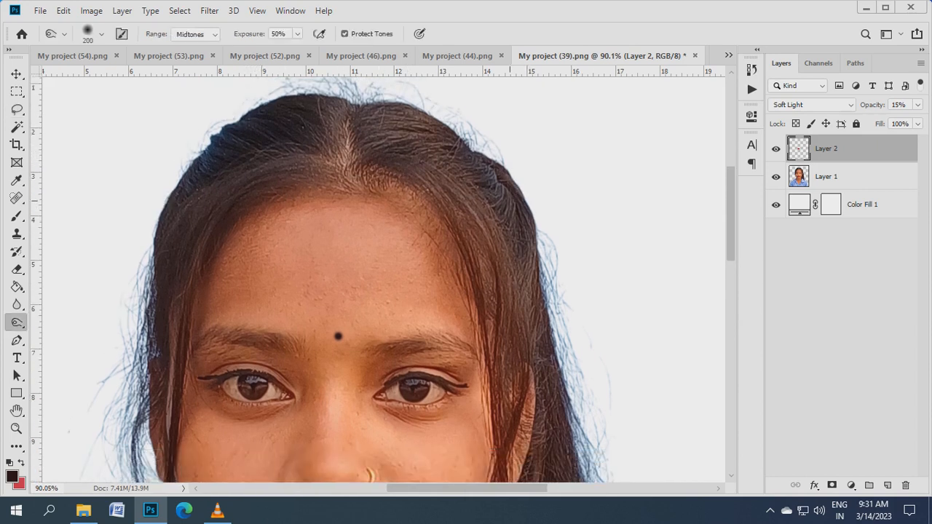
{"action": "key", "text": "alt+bracketleft"}
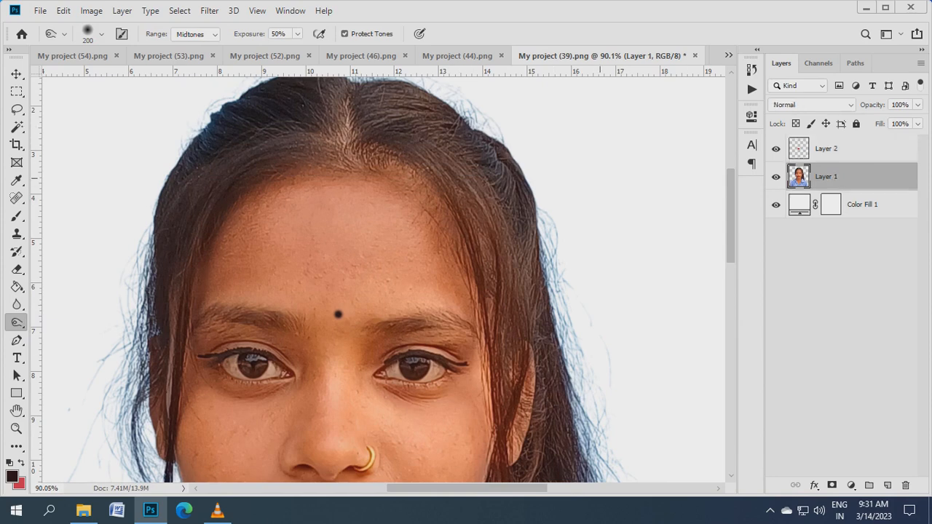
{"action": "scroll", "coordinate": [384, 279], "scroll_direction": "down", "scroll_amount": 3}
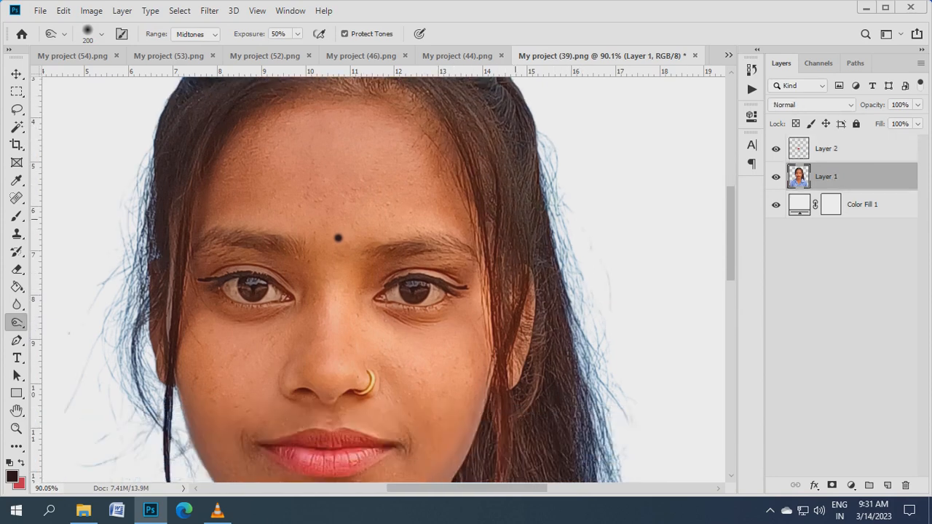
{"action": "scroll", "coordinate": [590, 378], "scroll_direction": "down", "scroll_amount": 7}
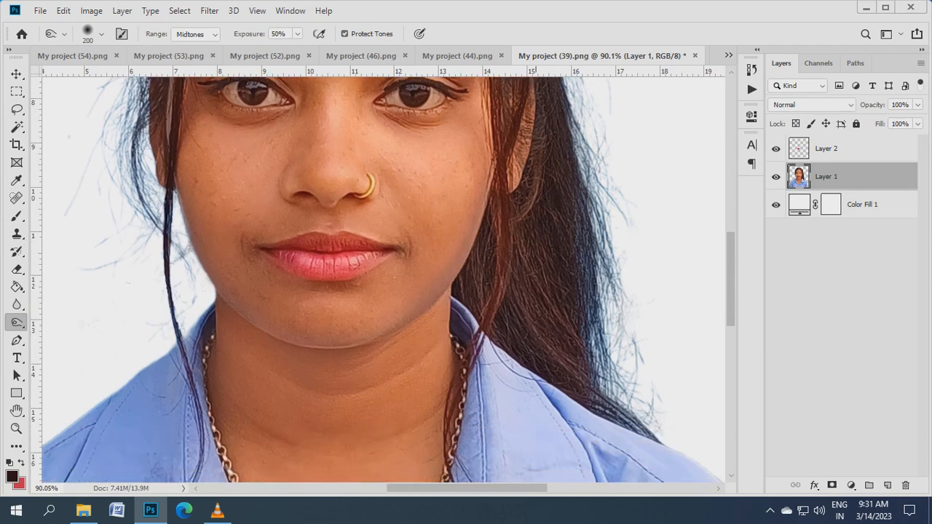
{"action": "scroll", "coordinate": [116, 187], "scroll_direction": "down", "scroll_amount": 3}
{"action": "left_click_drag", "start_coordinate": [116, 190], "coordinate": [265, 318]}
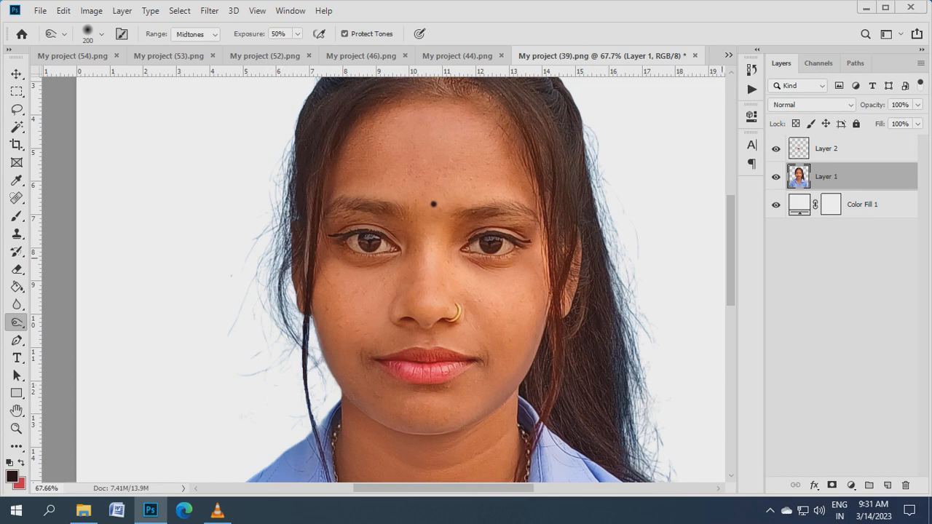
Step: Merge the lip colour layer with the portrait layer
{"action": "scroll", "coordinate": [295, 451], "scroll_direction": "down", "scroll_amount": 5}
{"action": "left_click", "coordinate": [830, 149], "text": "ctrl"}
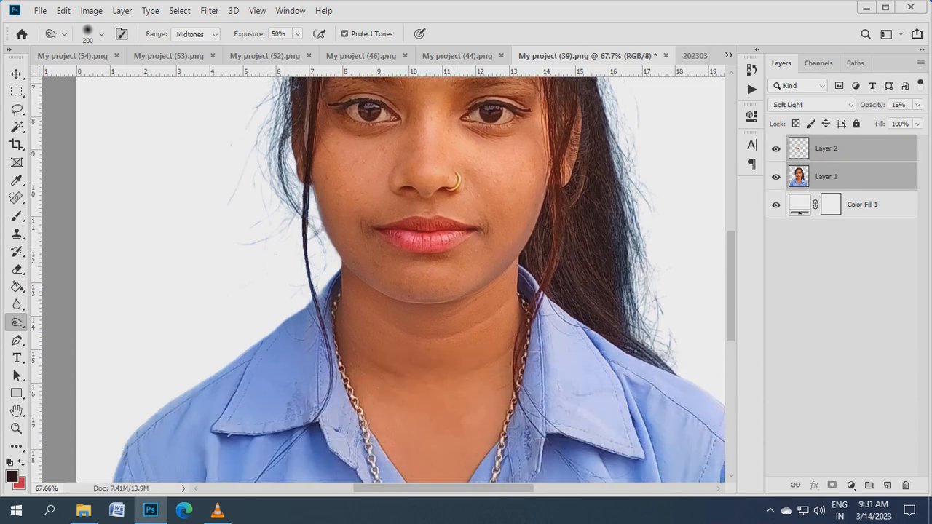
{"action": "key", "text": "ctrl+e"}
{"action": "key", "text": "ctrl+0"}
Step: Burn the hair from the crown down its side on the merged portrait and check the whole picture
{"action": "scroll", "coordinate": [378, 211], "scroll_direction": "up", "scroll_amount": 4}
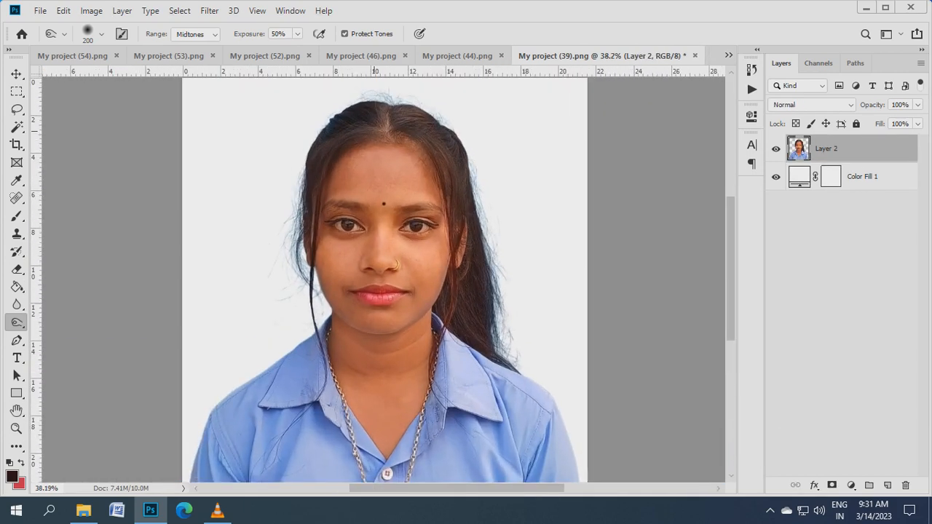
{"action": "mouse_move", "coordinate": [385, 122]}
{"action": "left_mouse_down"}
{"action": "mouse_move", "coordinate": [409, 136]}
{"action": "mouse_move", "coordinate": [478, 234]}
{"action": "left_mouse_up"}
{"action": "scroll", "coordinate": [478, 234], "scroll_direction": "down", "scroll_amount": 3}
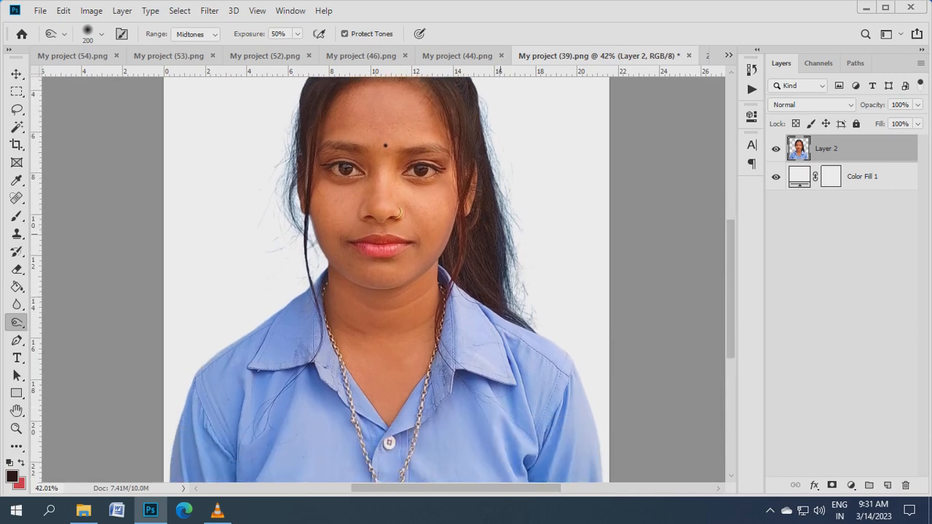
{"action": "scroll", "coordinate": [477, 291], "scroll_direction": "down", "scroll_amount": 3}
{"action": "scroll", "coordinate": [473, 291], "scroll_direction": "up", "scroll_amount": 2}
{"action": "scroll", "coordinate": [364, 292], "scroll_direction": "up", "scroll_amount": 2}
{"action": "scroll", "coordinate": [433, 291], "scroll_direction": "down", "scroll_amount": 2}
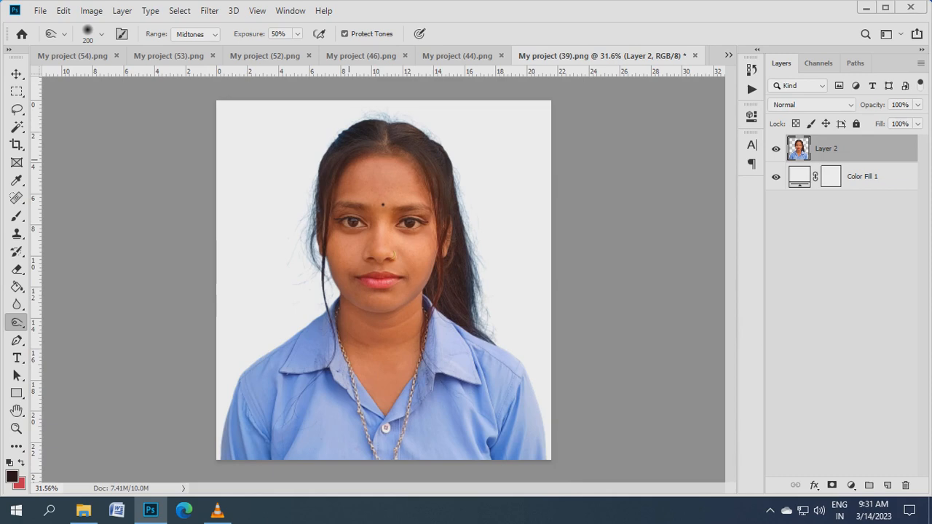
Step: Merge the portrait layer with the white Color Fill 1 layer
{"action": "key", "text": "ctrl+shift+e"}
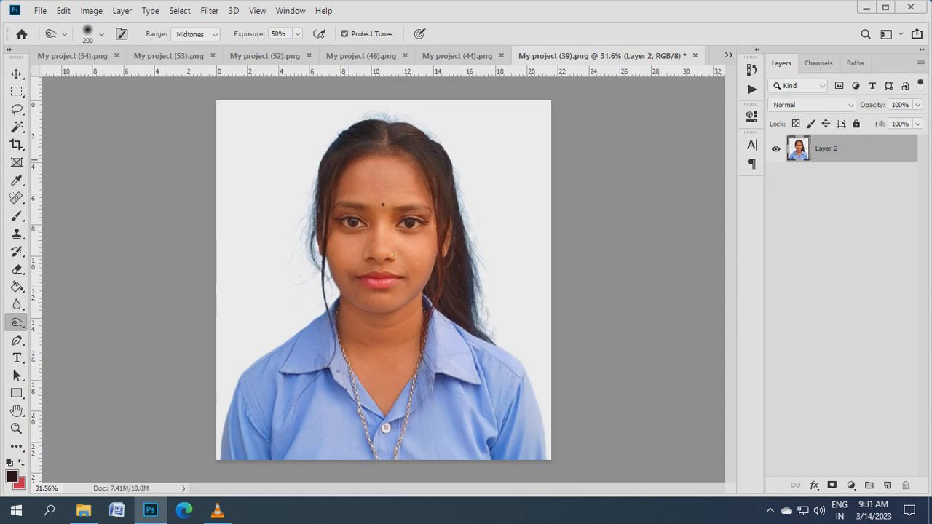
{"action": "key", "text": "ctrl+m"}
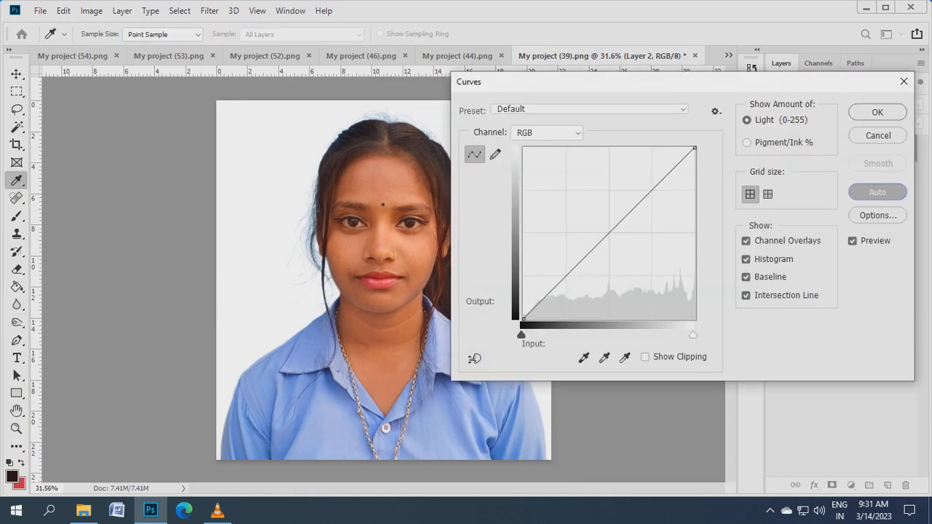
{"action": "left_click_drag", "start_coordinate": [641, 201], "coordinate": [640, 209]}
{"action": "left_click", "coordinate": [904, 81]}
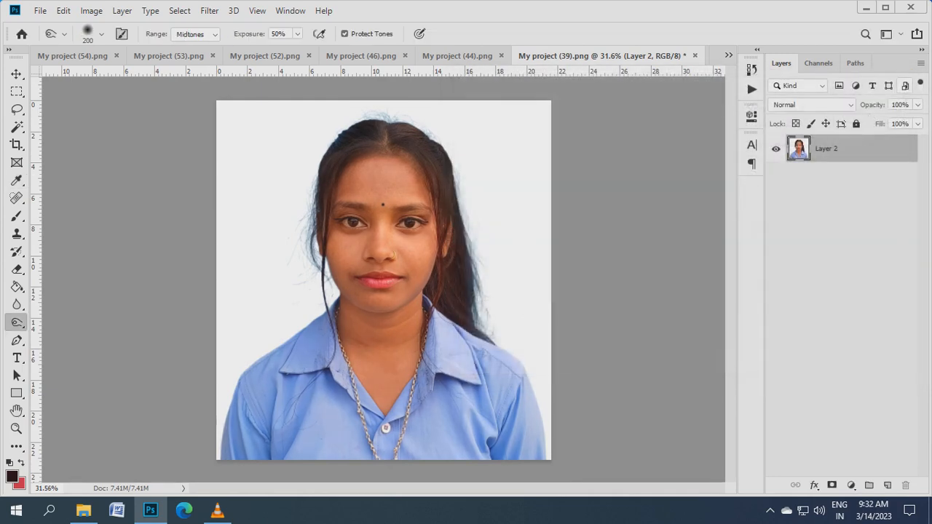
Step: Brighten the merged portrait very slightly by lifting the midpoint of the RGB curve with Curves
{"action": "key", "text": "ctrl+m"}
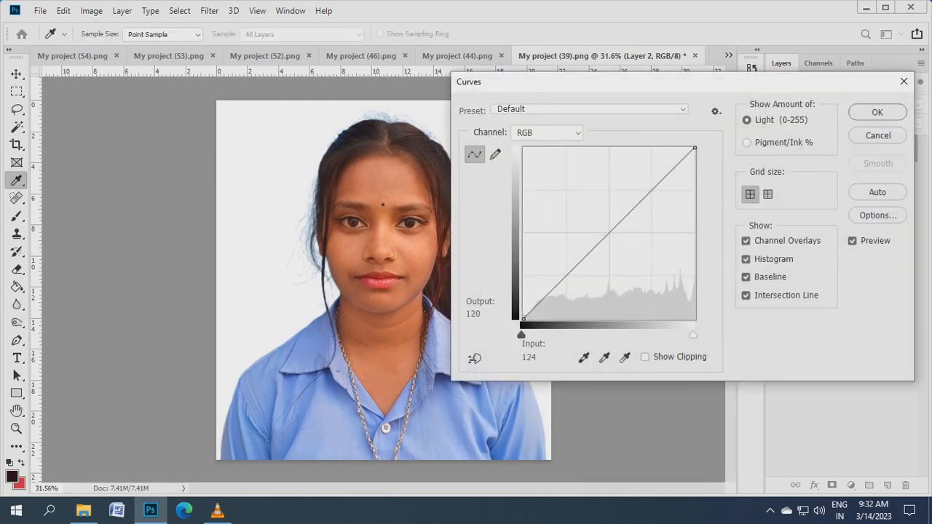
{"action": "left_click_drag", "start_coordinate": [606, 236], "coordinate": [602, 233]}
{"action": "key", "text": "Return"}
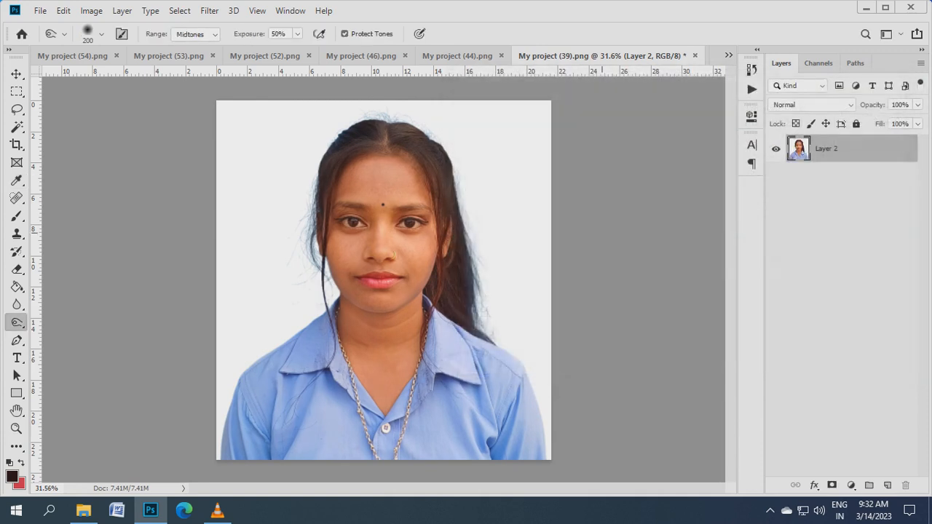
Step: Draw a 2.5 × 3 cm crop frame at 300 px/in over the portrait, from above the hair down to the chest
{"action": "scroll", "coordinate": [230, 279], "scroll_direction": "down", "scroll_amount": 1}
{"action": "key", "text": "c"}
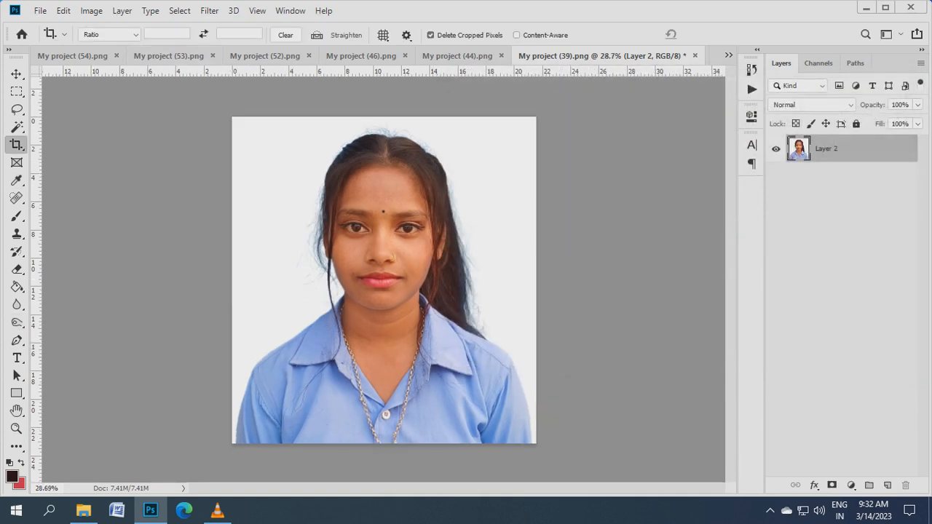
{"action": "left_click", "coordinate": [109, 34]}
{"action": "left_click", "coordinate": [119, 56]}
{"action": "left_click_drag", "start_coordinate": [281, 117], "coordinate": [525, 410]}
Step: Nudge the crop frame sideways until it is horizontally centred on the face
{"action": "key", "text": "Left"}
{"action": "key", "text": "Left"}
{"action": "key", "text": "Left"}
{"action": "key", "text": "Left"}
{"action": "key", "text": "Left"}
{"action": "key", "text": "Left"}
{"action": "key", "text": "Left"}
{"action": "key", "text": "Left"}
{"action": "key", "text": "Left"}
{"action": "key", "text": "Left"}
{"action": "key", "text": "Left"}
{"action": "key", "text": "Left"}
{"action": "key", "text": "Left"}
{"action": "key", "text": "Left"}
{"action": "key", "text": "Left"}
{"action": "key", "text": "Left"}
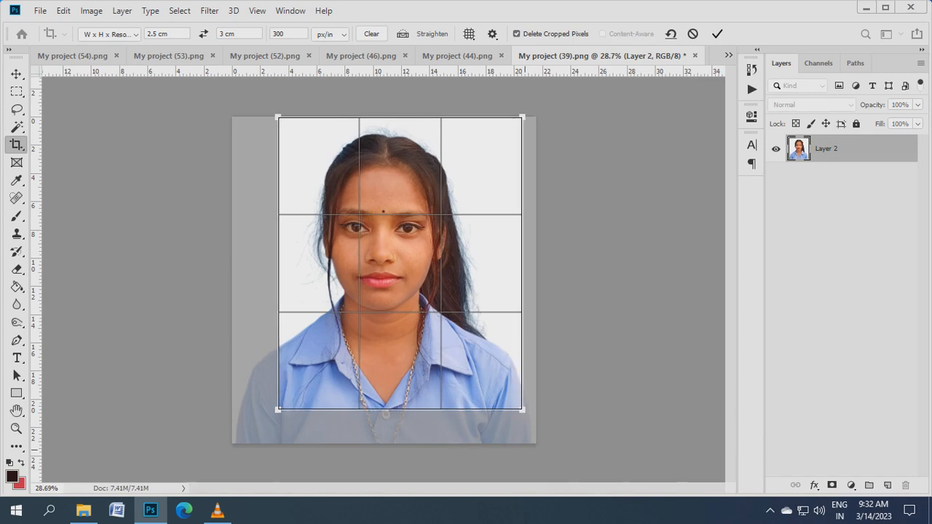
{"action": "key", "text": "Left"}
{"action": "key", "text": "Left"}
{"action": "key", "text": "Left"}
{"action": "key", "text": "Left"}
{"action": "key", "text": "Left"}
{"action": "key", "text": "Left"}
{"action": "key", "text": "Left"}
{"action": "key", "text": "Left"}
{"action": "key", "text": "Left"}
{"action": "key", "text": "Left"}
{"action": "key", "text": "Left"}
{"action": "key", "text": "Left"}
{"action": "key", "text": "Left"}
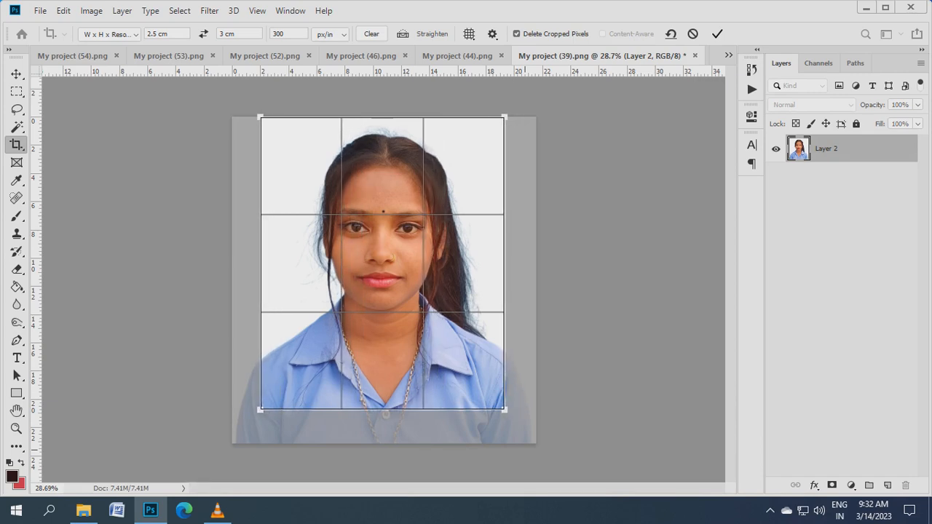
{"action": "scroll", "coordinate": [405, 231], "scroll_direction": "up", "scroll_amount": 9}
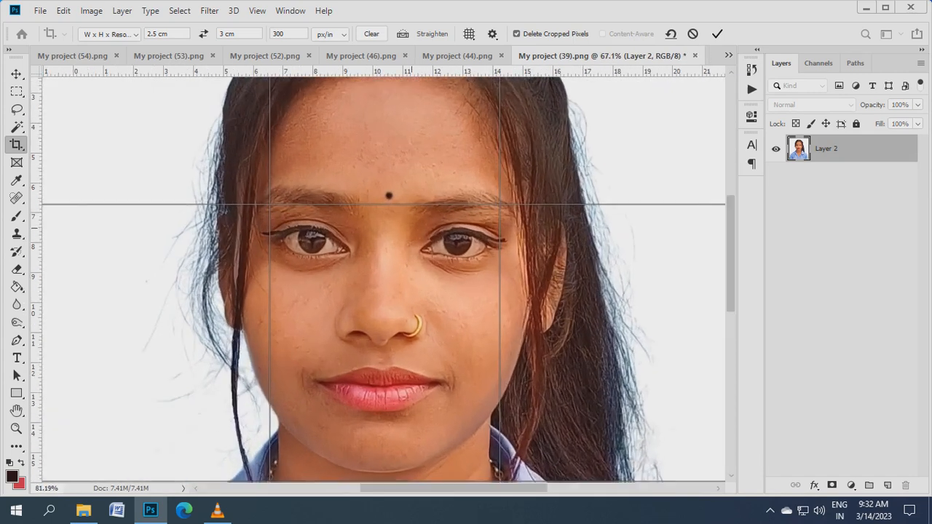
{"action": "key", "text": "Right"}
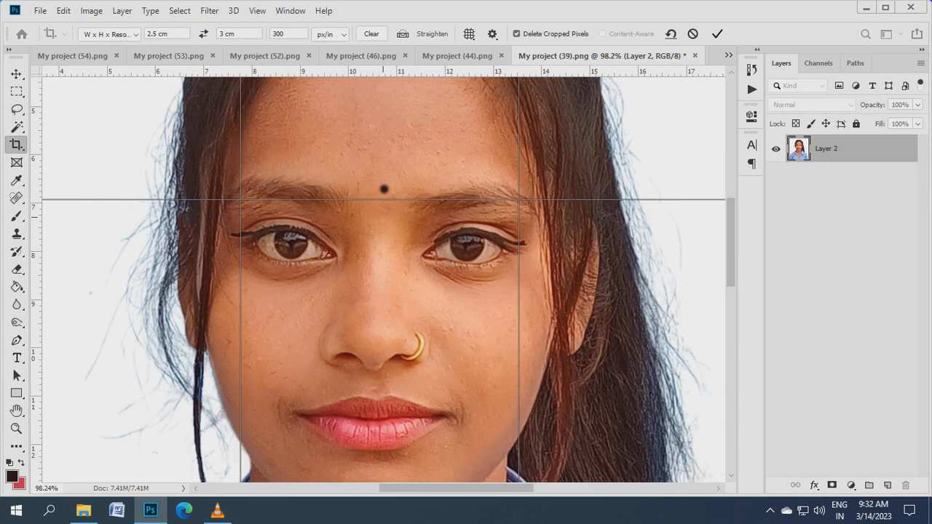
Step: Apply the 2.5 × 3 cm crop and save the picture
{"action": "key", "text": "ctrl+0"}
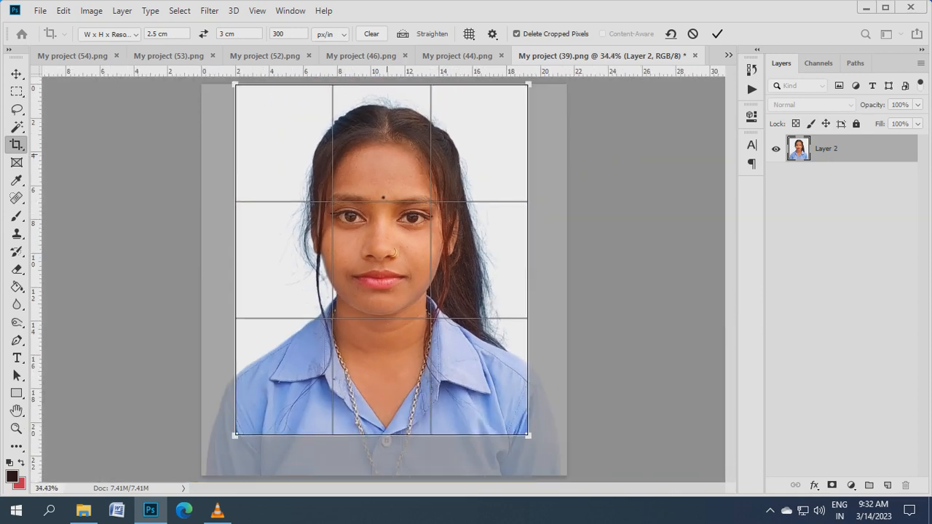
{"action": "key", "text": "Return"}
{"action": "key", "text": "ctrl+0"}
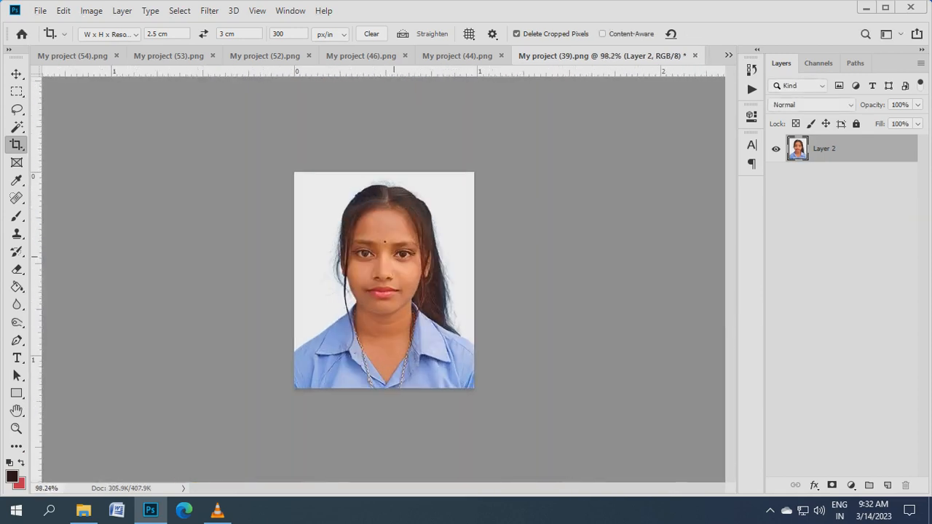
{"action": "scroll", "coordinate": [398, 229], "scroll_direction": "down", "scroll_amount": 3}
{"action": "key", "text": "ctrl+s"}
{"action": "scroll", "coordinate": [487, 169], "scroll_direction": "down", "scroll_amount": 1}
Step: Outline the whole picture with a 3 px centred stroke in black 000000, and save the file
{"action": "key", "text": "ctrl+a"}
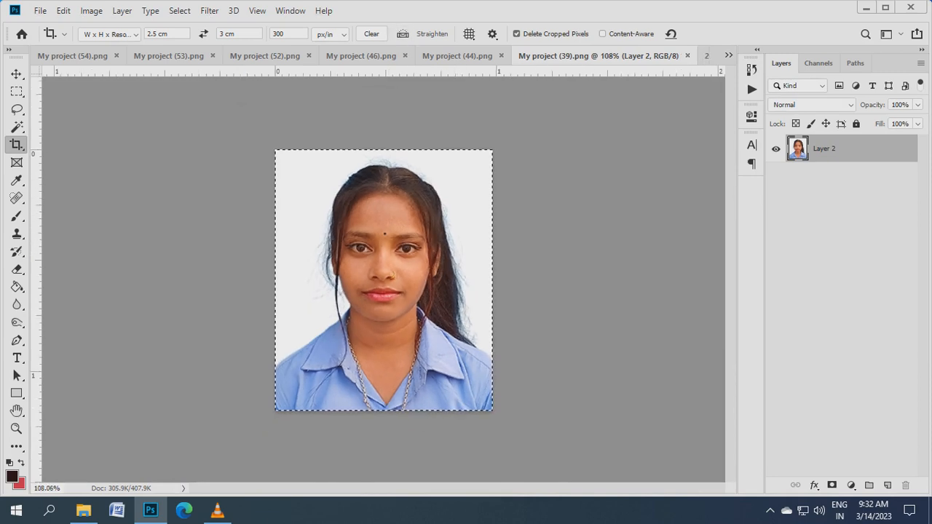
{"action": "left_click", "coordinate": [64, 10]}
{"action": "left_click", "coordinate": [103, 232]}
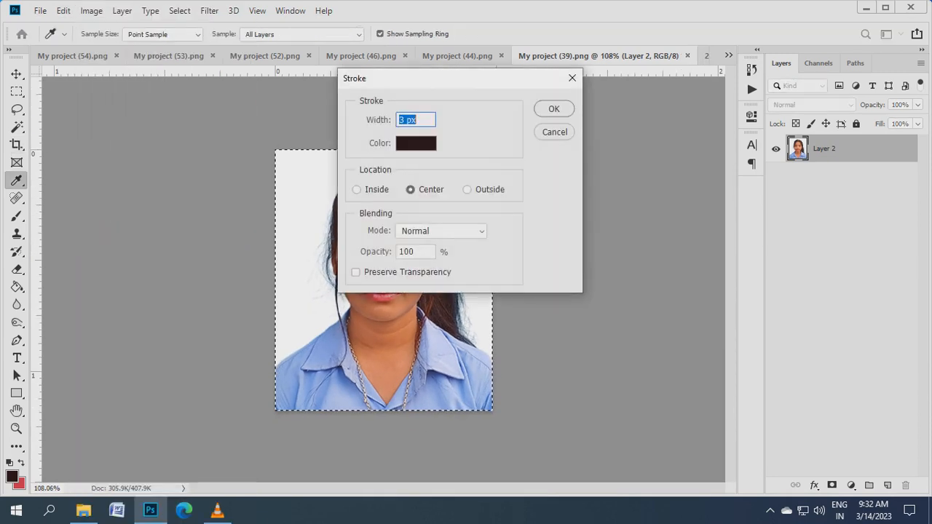
{"action": "left_click", "coordinate": [416, 143]}
{"action": "type", "text": "000000"}
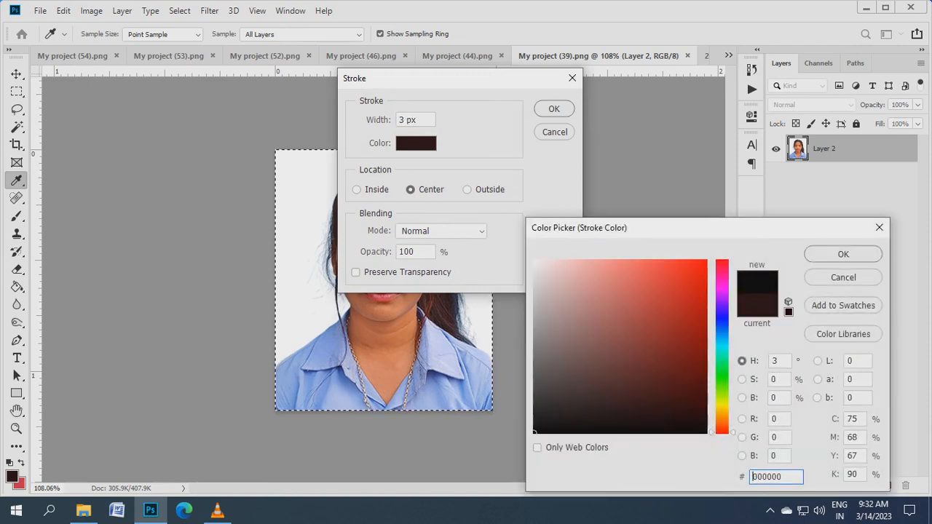
{"action": "key", "text": "Return"}
{"action": "key", "text": "Return"}
{"action": "key", "text": "ctrl+d"}
{"action": "key", "text": "c"}
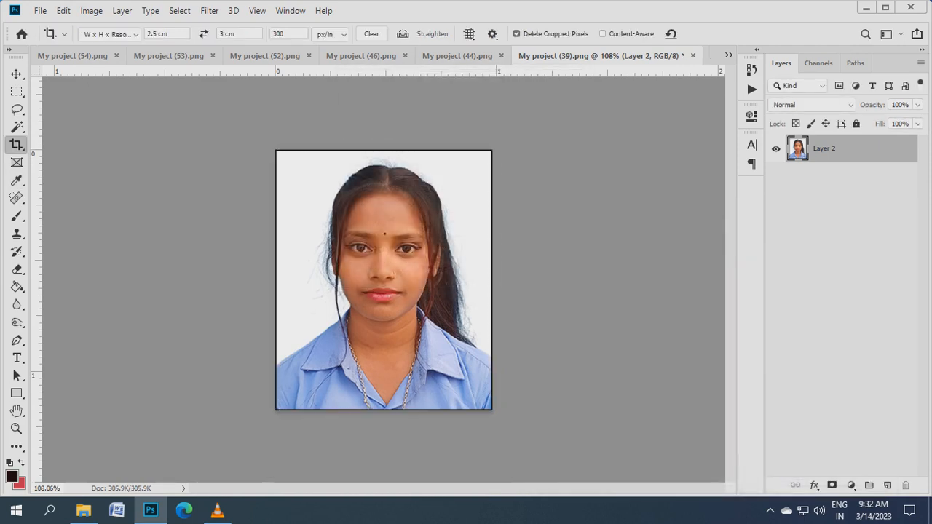
{"action": "key", "text": "ctrl+s"}
Step: Run the Neat Image Reduce Noise v8 filter on the bordered portrait and save it
{"action": "left_click", "coordinate": [209, 11]}
{"action": "mouse_move", "coordinate": [291, 303]}
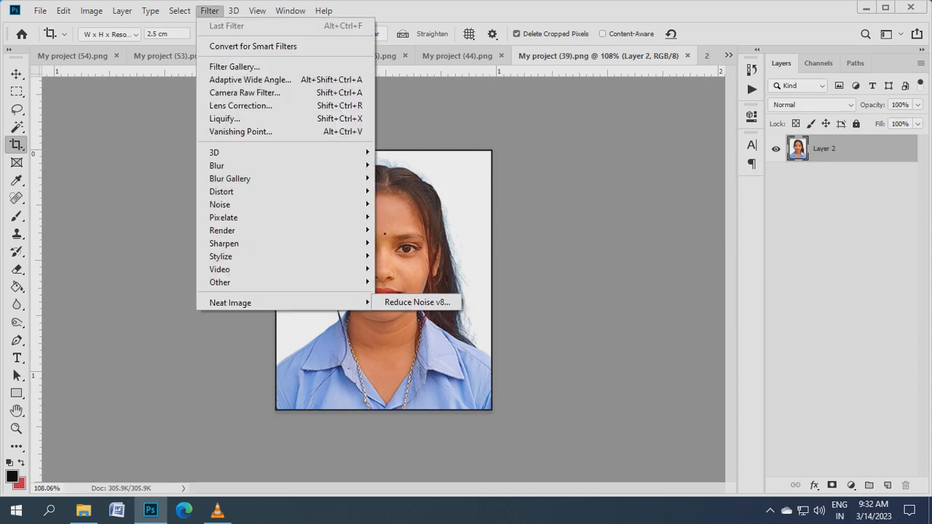
{"action": "left_click", "coordinate": [415, 302]}
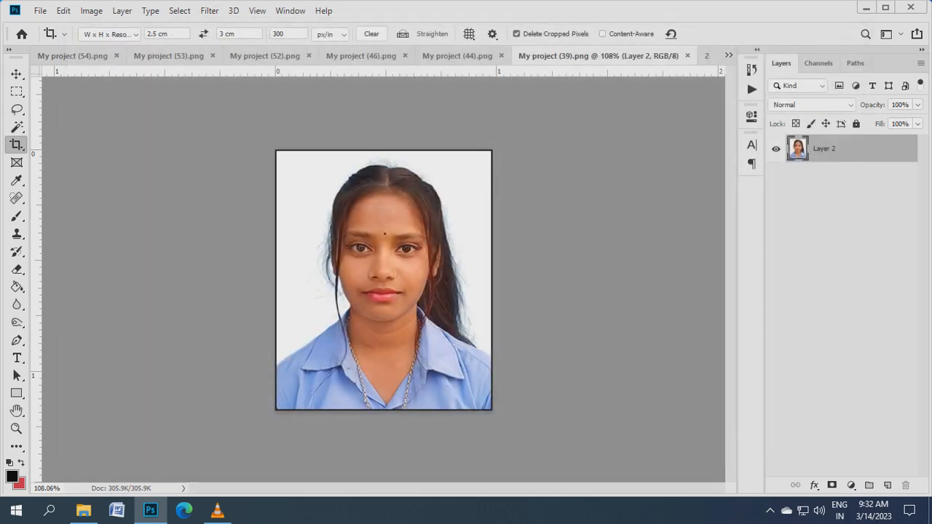
{"action": "key", "text": "ctrl+s"}
Step: Open the recent PP Size Photo 1 X 1.2.tif print sheet and close the original photo 20230313_171514.jpg
{"action": "key", "text": "v"}
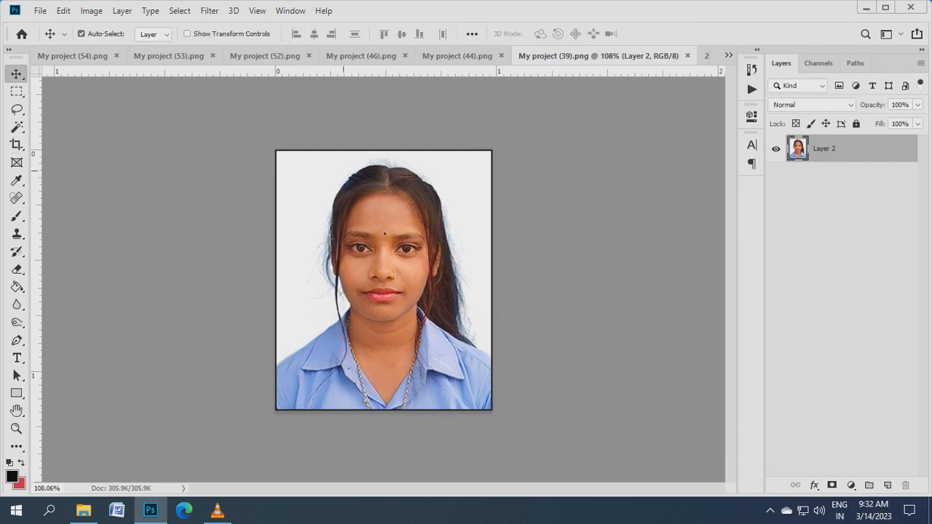
{"action": "left_click", "coordinate": [21, 33]}
{"action": "scroll", "coordinate": [414, 429], "scroll_direction": "down", "scroll_amount": 5}
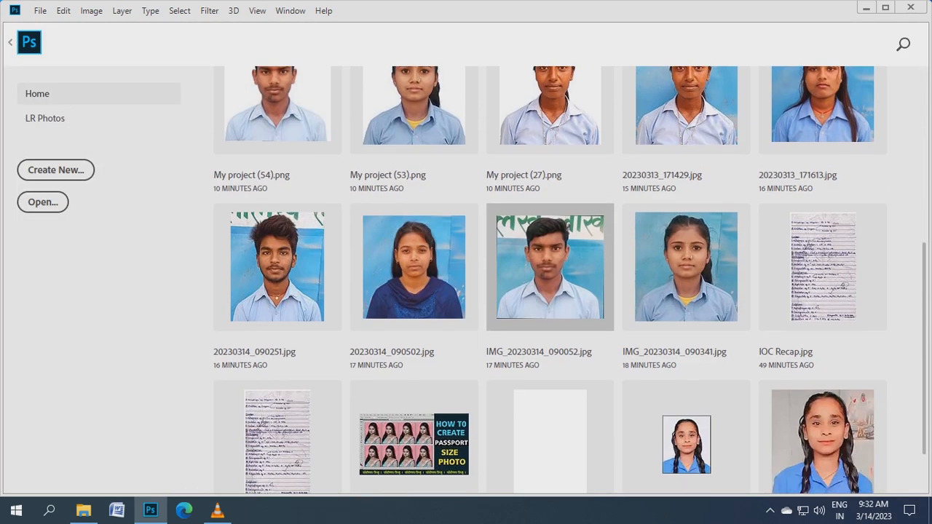
{"action": "left_click", "coordinate": [550, 437]}
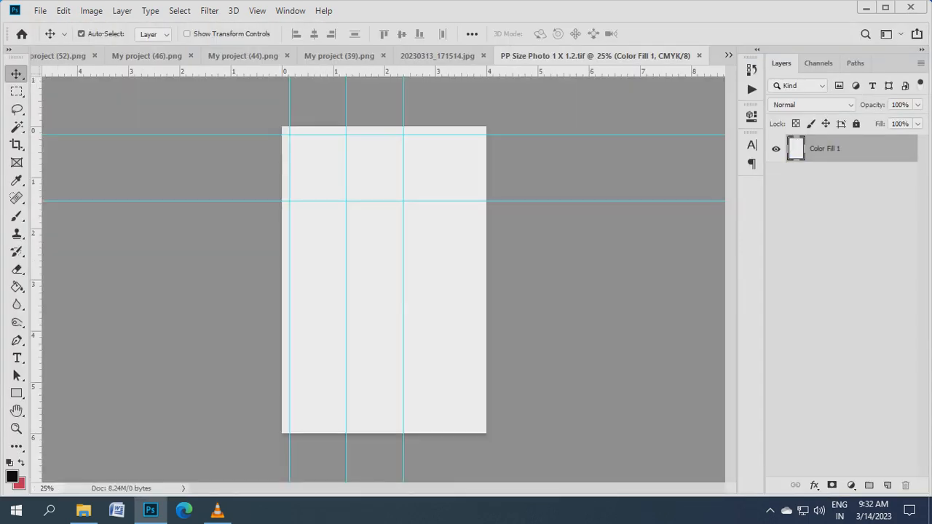
{"action": "left_click", "coordinate": [437, 55]}
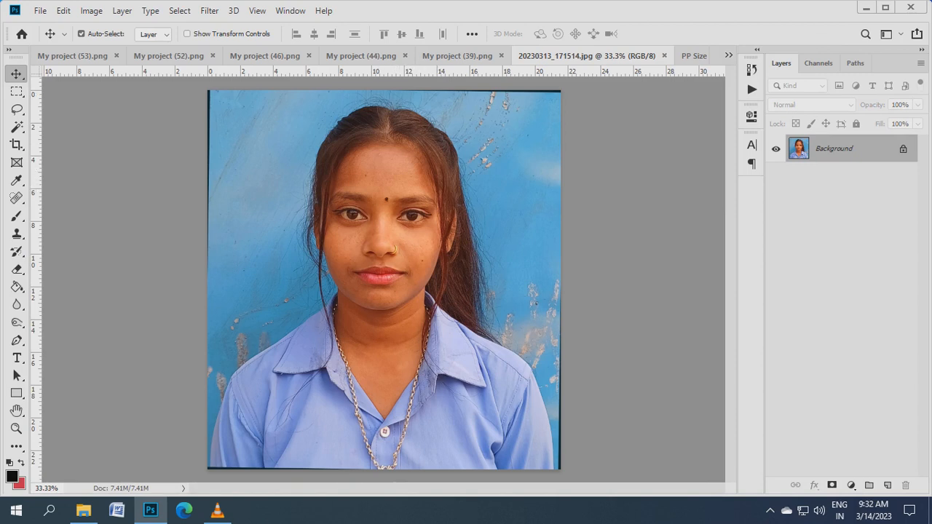
{"action": "left_click", "coordinate": [664, 55]}
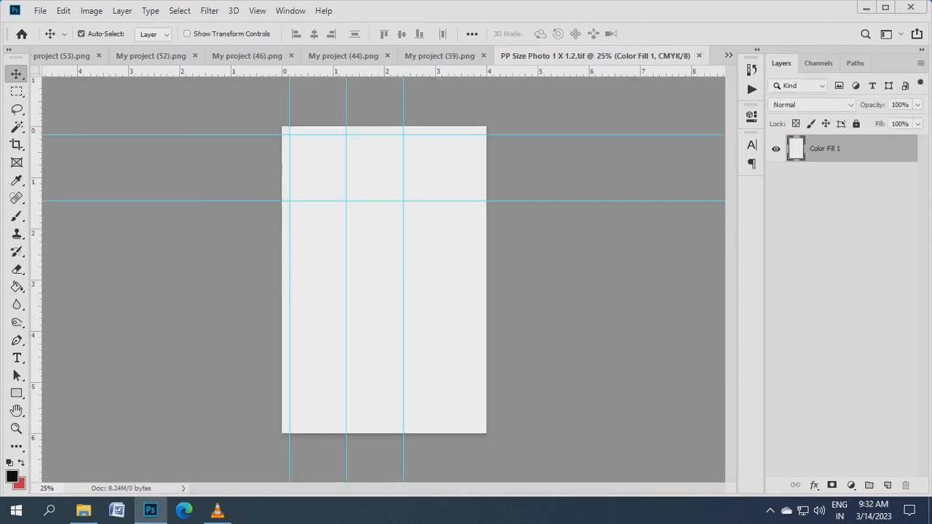
Step: Copy the portrait from My project (39).png onto the print sheet and align it with the first guide corner
{"action": "left_click", "coordinate": [439, 55]}
{"action": "left_click_drag", "start_coordinate": [401, 247], "coordinate": [320, 169]}
{"action": "scroll", "coordinate": [320, 171], "scroll_direction": "up", "scroll_amount": 7}
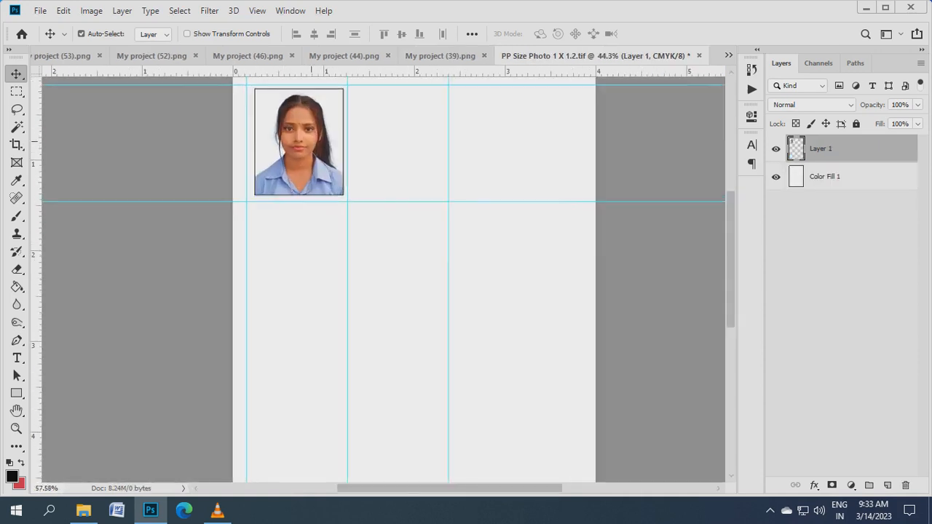
{"action": "scroll", "coordinate": [275, 253], "scroll_direction": "up", "scroll_amount": 5}
{"action": "left_click_drag", "start_coordinate": [275, 252], "coordinate": [249, 237]}
{"action": "scroll", "coordinate": [280, 244], "scroll_direction": "down", "scroll_amount": 5}
{"action": "scroll", "coordinate": [284, 238], "scroll_direction": "down", "scroll_amount": 3}
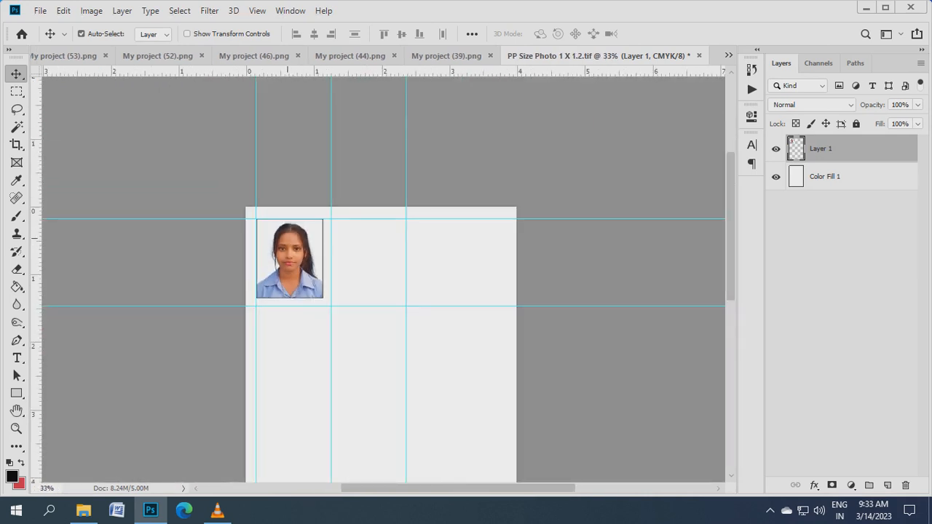
Step: Duplicate the portrait along the vertical guides into a row of three and copy that row beneath it
{"action": "scroll", "coordinate": [284, 238], "scroll_direction": "up", "scroll_amount": 1}
{"action": "scroll", "coordinate": [284, 238], "scroll_direction": "down", "scroll_amount": 2}
{"action": "key", "text": "ctrl"}
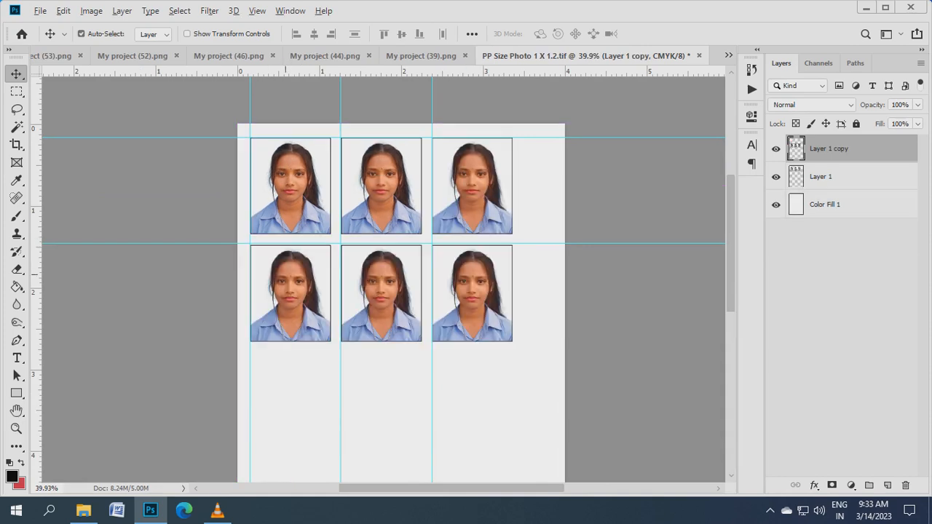
Step: Align the second row of photos to the lower horizontal guide and save the print sheet
{"action": "scroll", "coordinate": [283, 276], "scroll_direction": "up", "scroll_amount": 12}
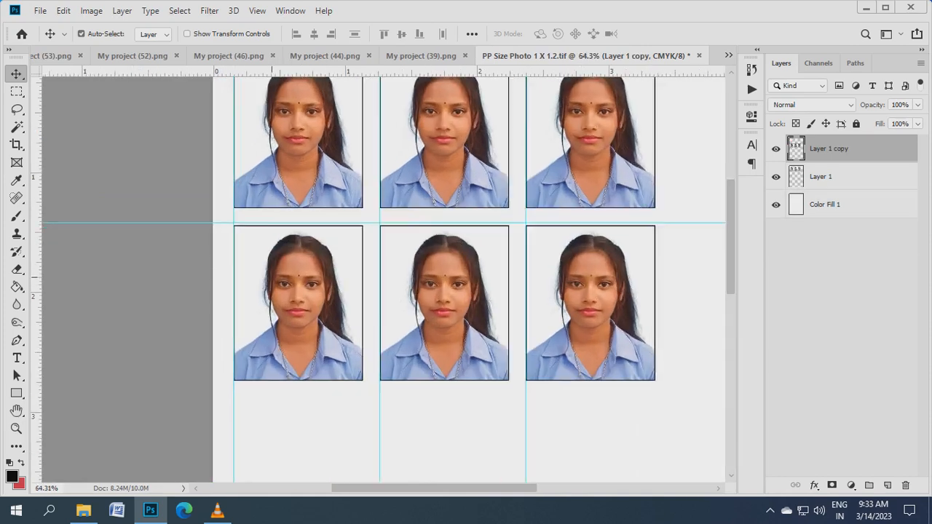
{"action": "left_click_drag", "start_coordinate": [291, 290], "coordinate": [291, 284]}
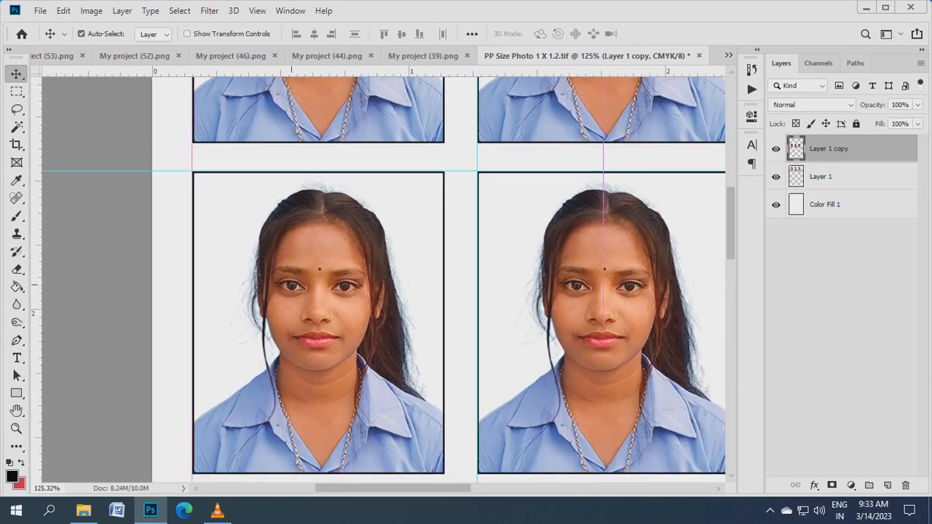
{"action": "key", "text": "ctrl+s"}
{"action": "scroll", "coordinate": [395, 215], "scroll_direction": "down", "scroll_amount": 5}
{"action": "scroll", "coordinate": [395, 215], "scroll_direction": "down", "scroll_amount": 5}
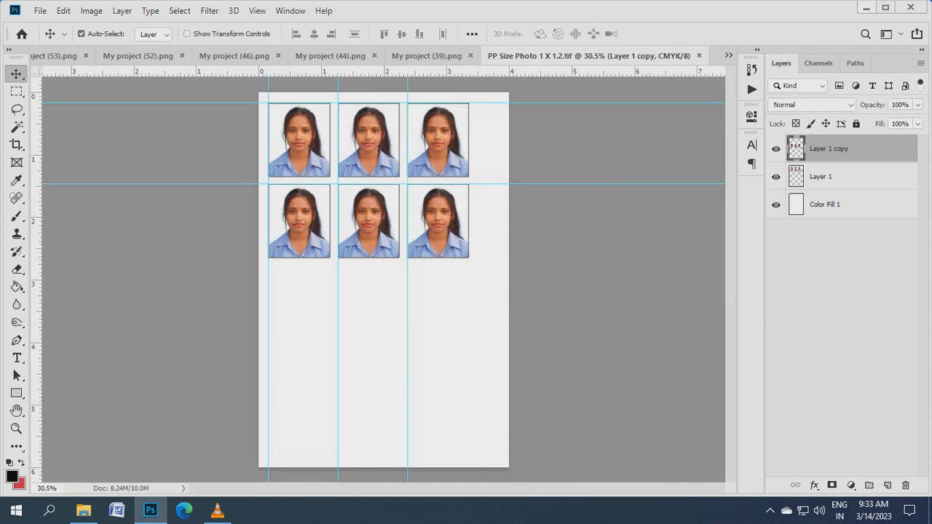
{"action": "left_click", "coordinate": [866, 8]}
{"action": "left_click", "coordinate": [218, 511]}
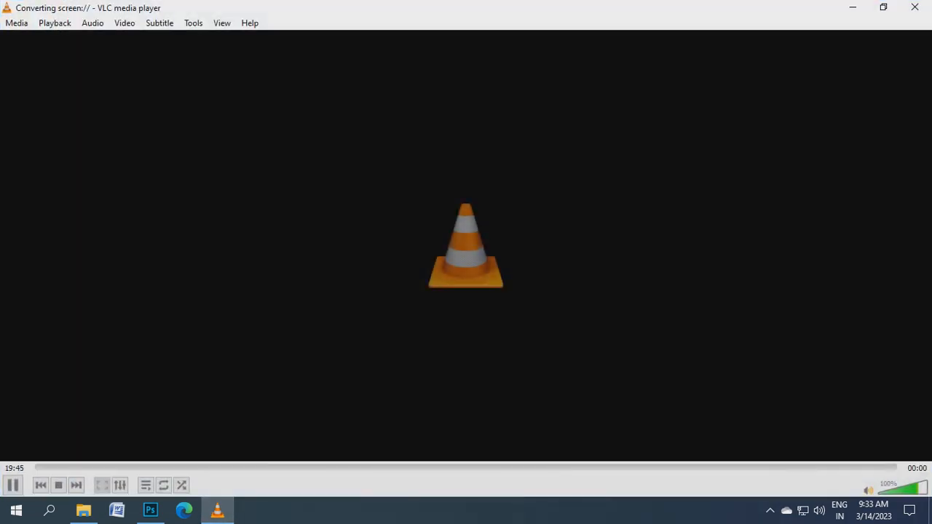